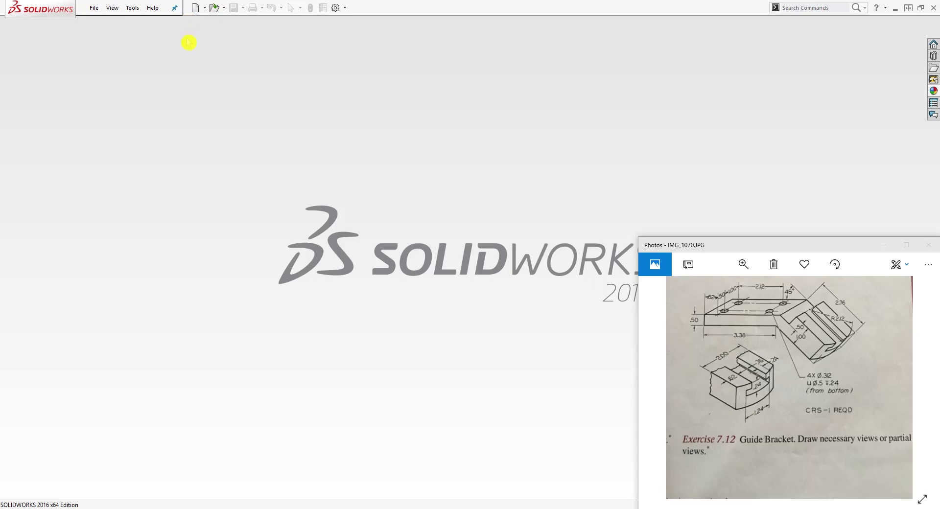
- Create a new part document from the ANSI Inch template
click(195, 9)
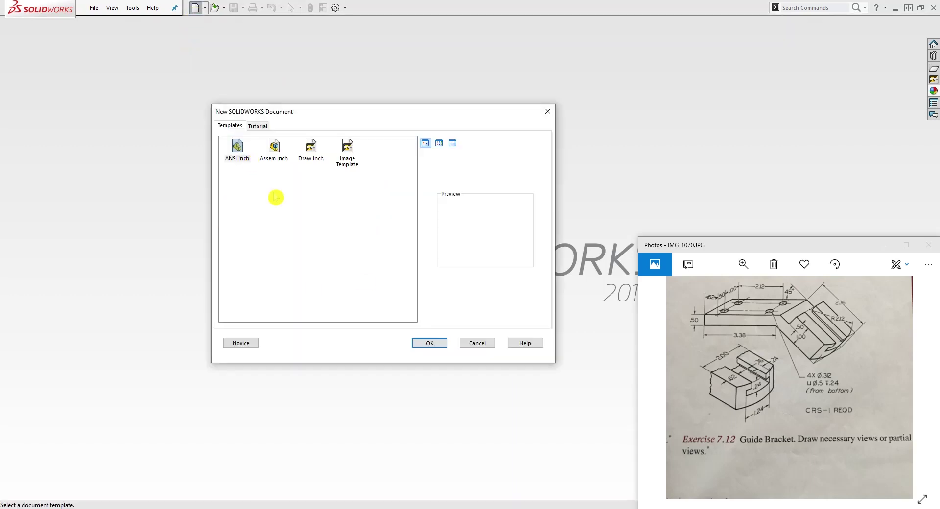
click(433, 343)
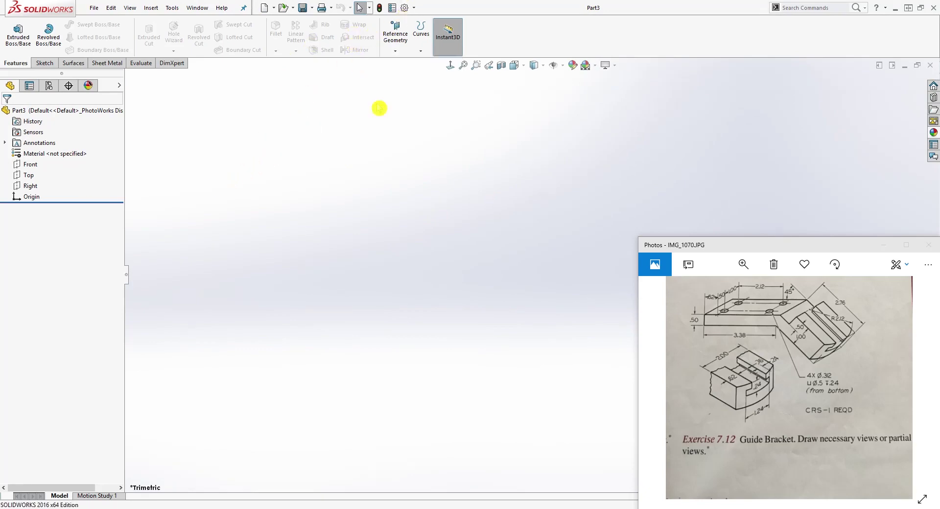
- Check the unit system in the document properties and leave the settings as they are
click(404, 8)
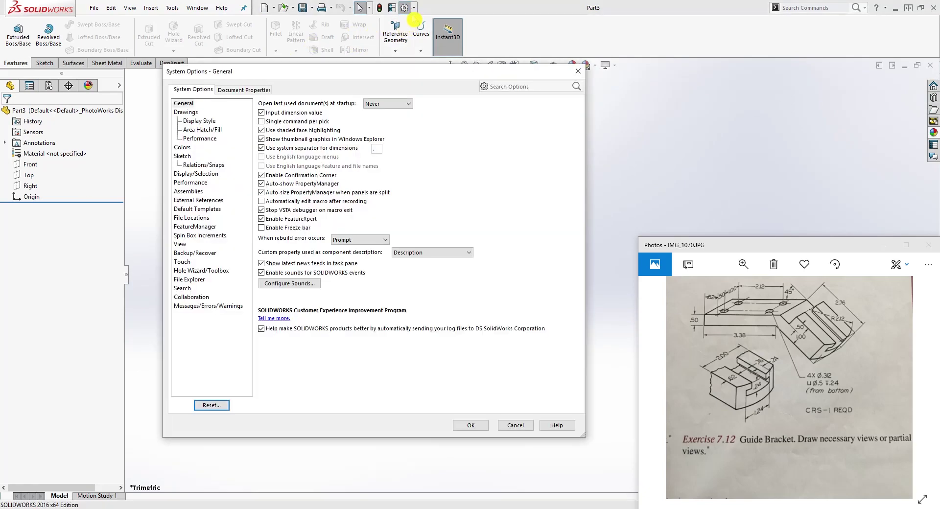
click(242, 90)
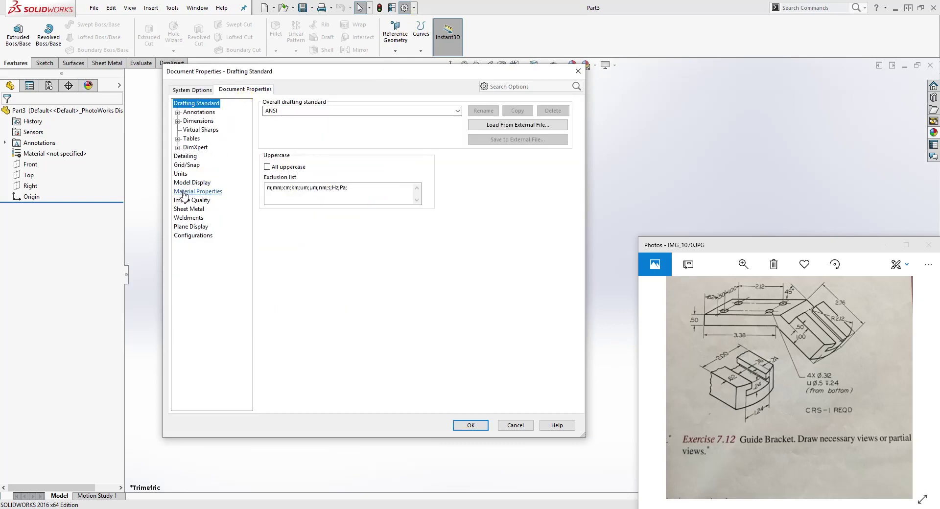
click(181, 174)
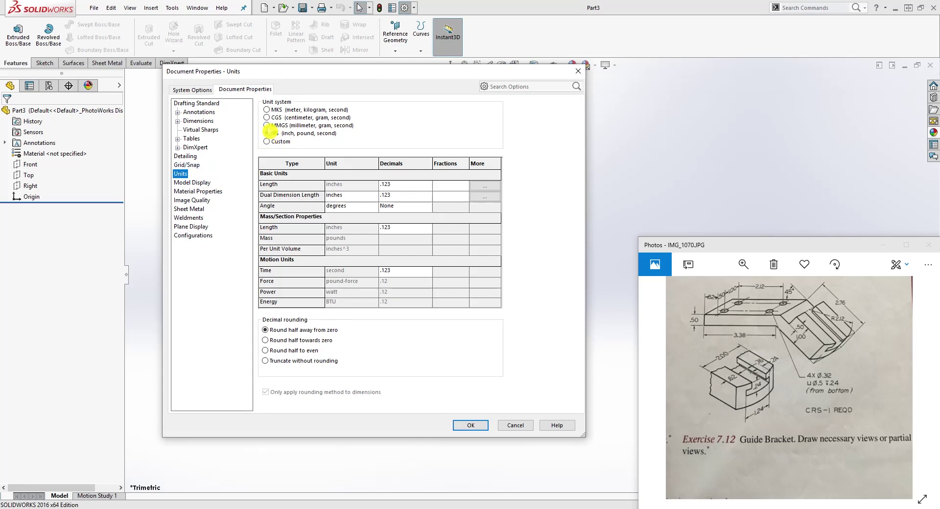
click(513, 424)
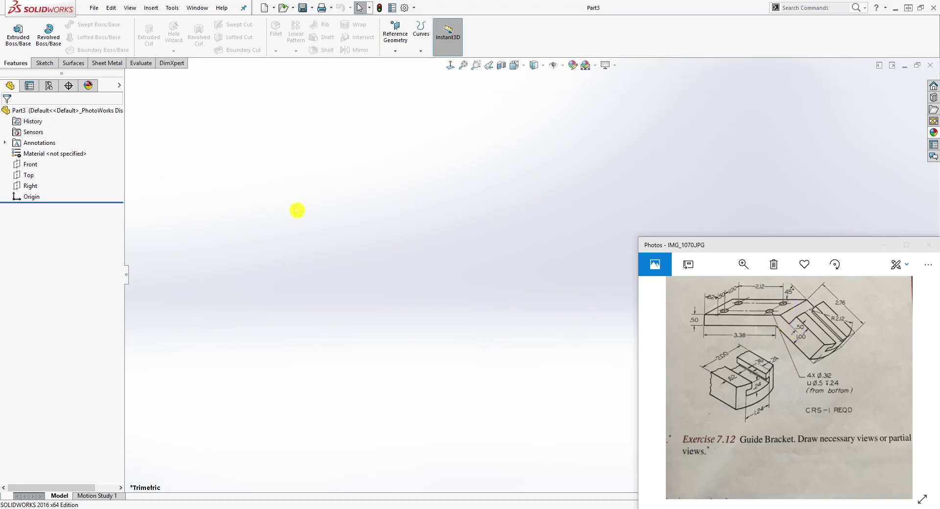
- Start a new sketch on the Front plane
click(30, 164)
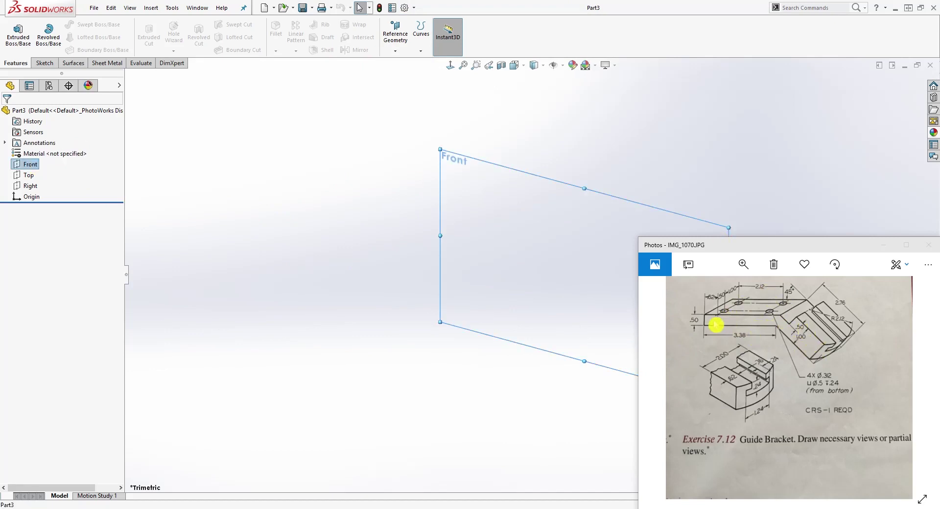
scroll(740, 162, down, 1)
scroll(729, 162, up, 3)
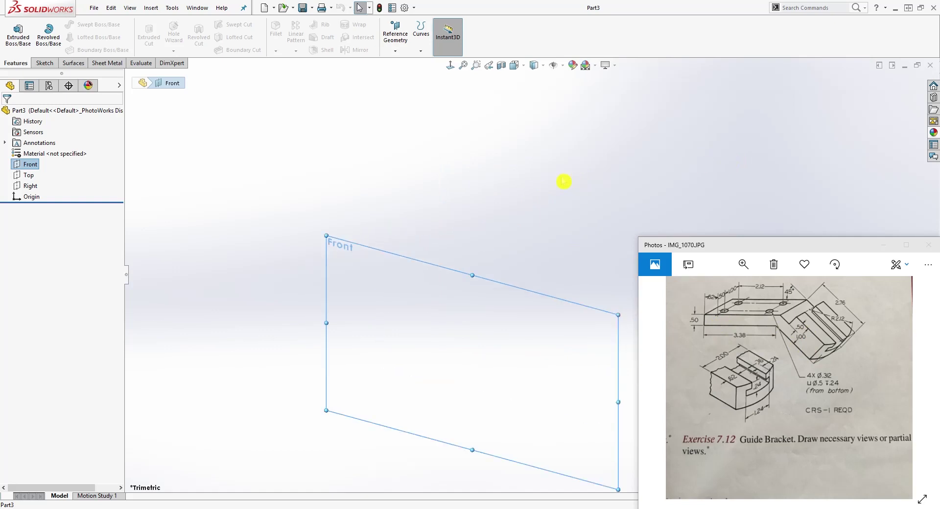
click(42, 63)
click(22, 38)
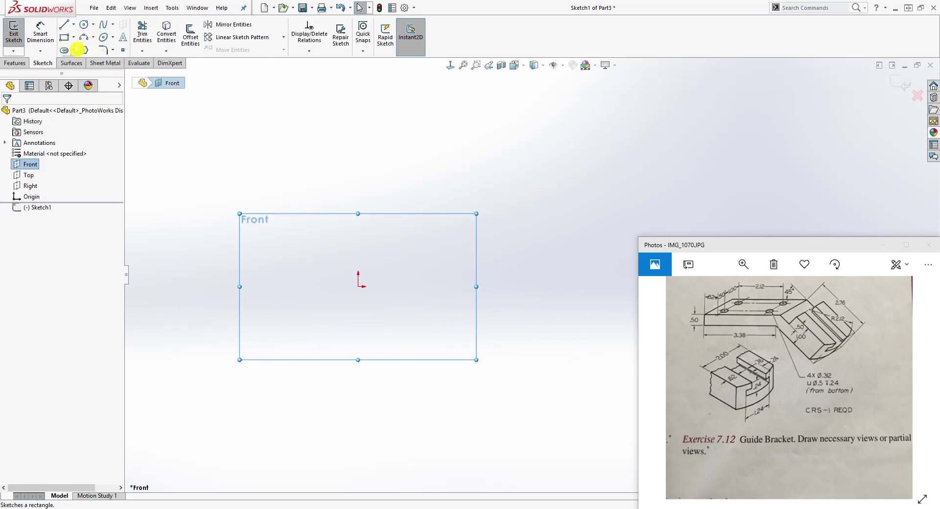
- Sketch a vertical line about 1.4 in long upward from the origin and a horizontal line rightward from its upper end
click(64, 25)
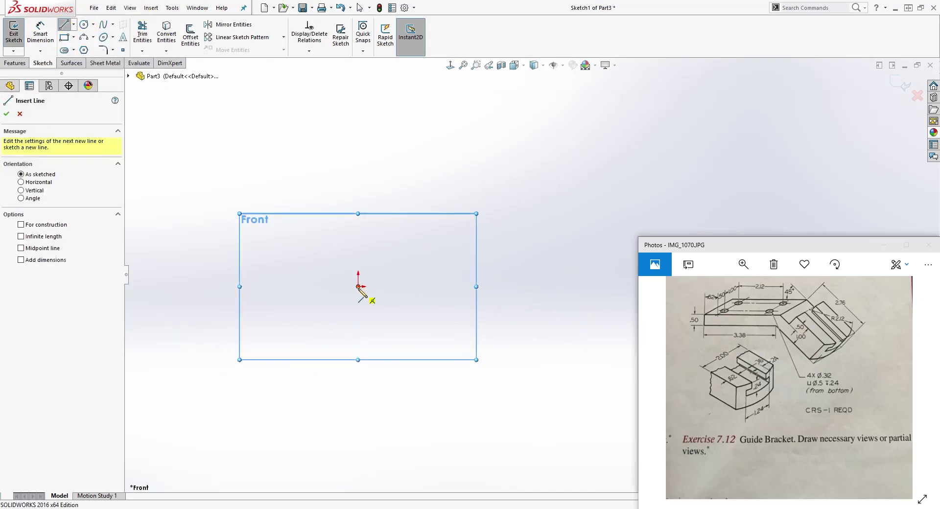
click(359, 287)
click(359, 235)
click(588, 234)
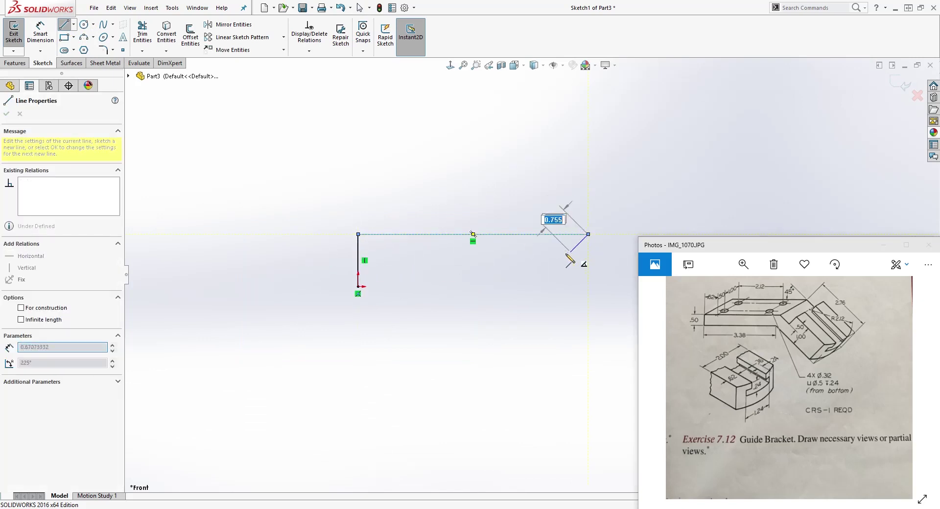
key(Escape)
scroll(698, 198, down, 3)
scroll(617, 244, up, 5)
scroll(562, 300, down, 3)
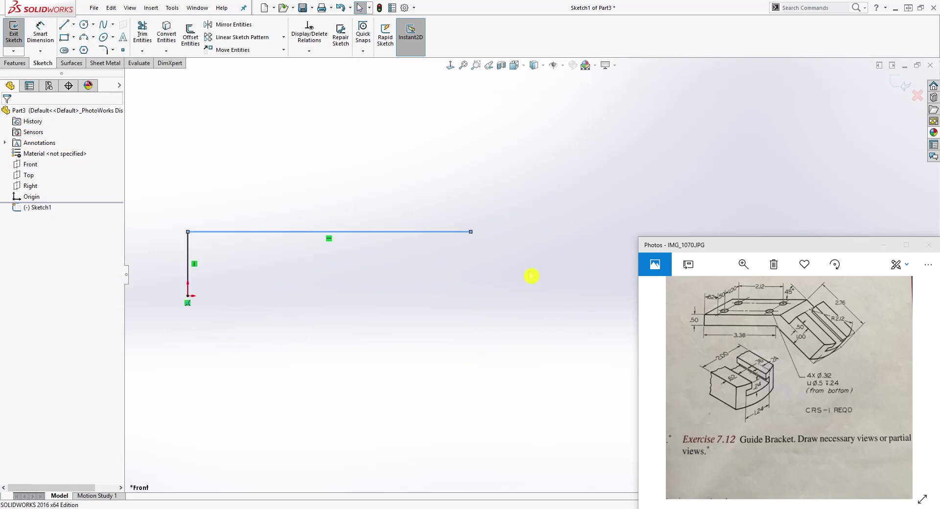
- Sketch a horizontal line about 7 in long from the origin, extending slightly past the upper line
click(63, 24)
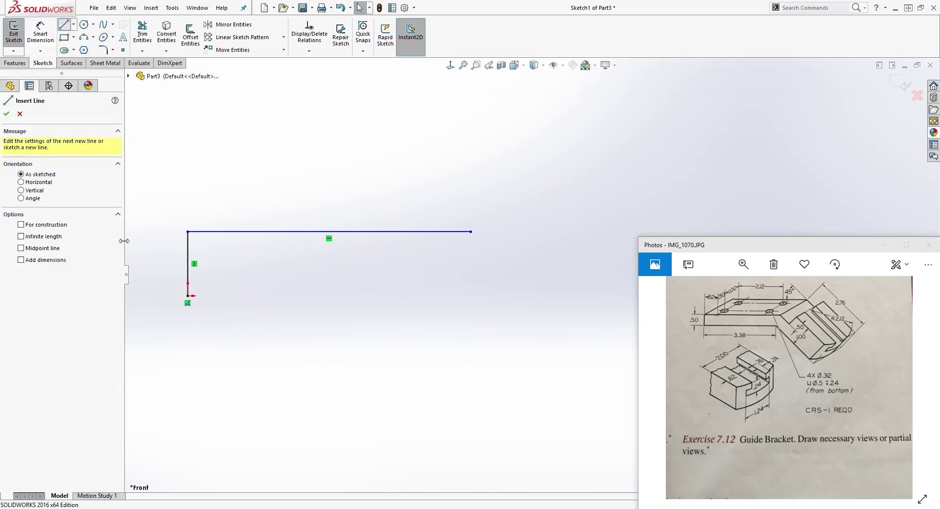
click(187, 297)
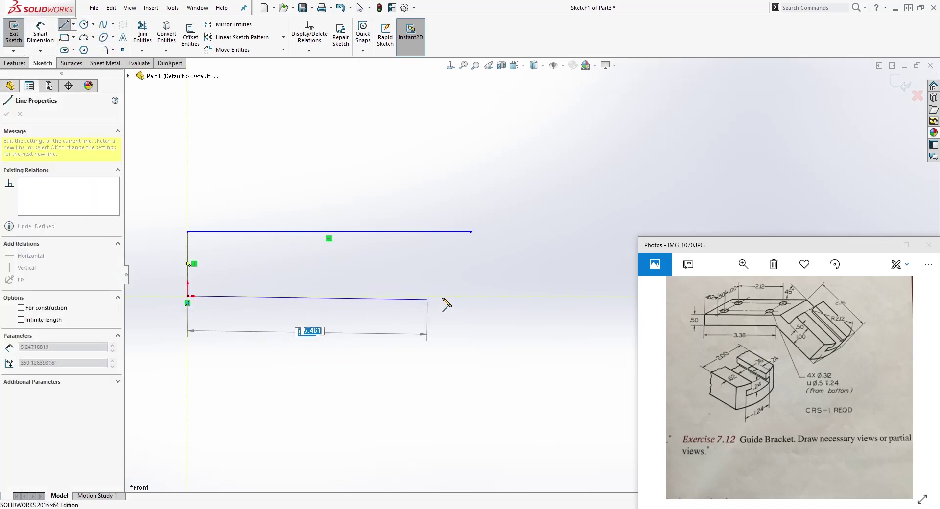
double_click(511, 295)
key(Escape)
- Dimension the vertical line at the origin as 0.5 in
right_drag(329, 375, 216, 237)
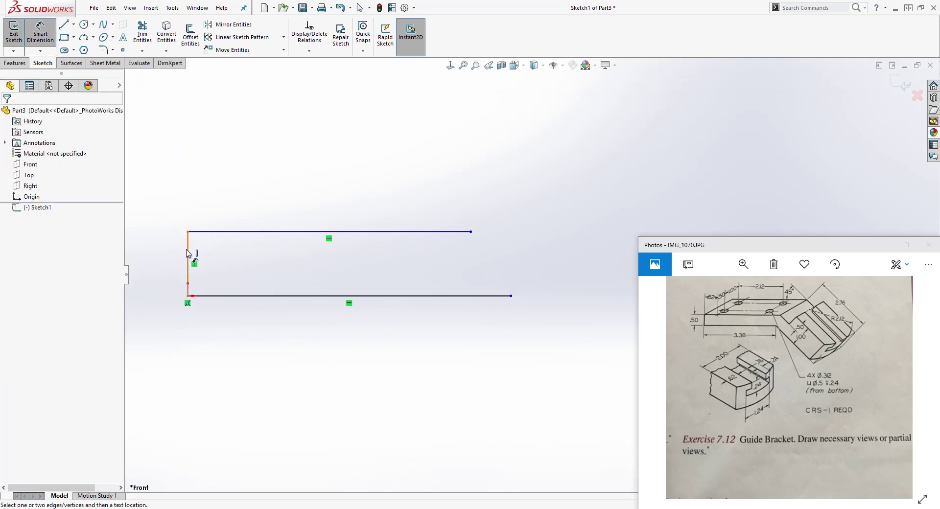
click(188, 253)
click(155, 262)
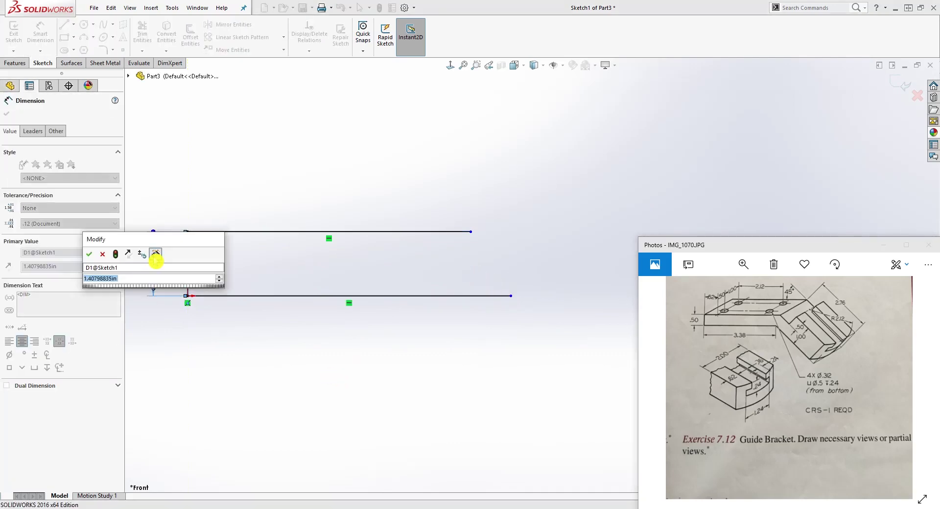
text(.5)
key(Return)
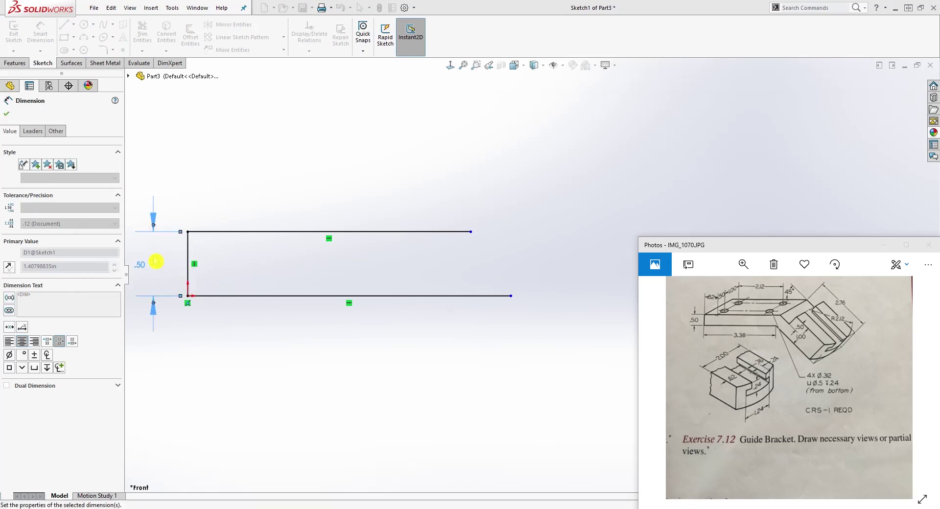
key(Escape)
- Sketch a line about 2.2 in long sloping down to the right from the free end of the lower horizontal line
scroll(453, 264, up, 1)
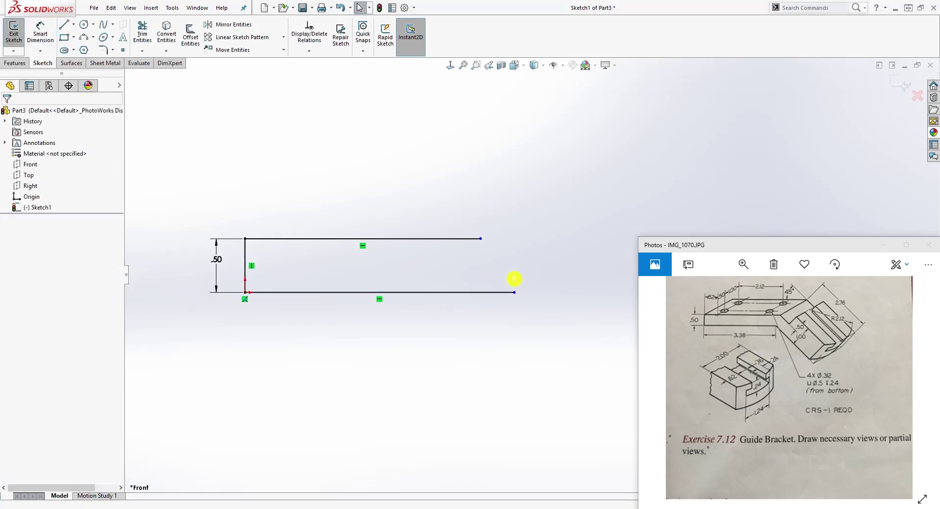
scroll(529, 270, up, 2)
scroll(561, 252, down, 2)
scroll(583, 293, up, 1)
scroll(586, 300, down, 1)
scroll(585, 300, up, 1)
scroll(585, 300, up, 2)
scroll(592, 297, down, 2)
key(l)
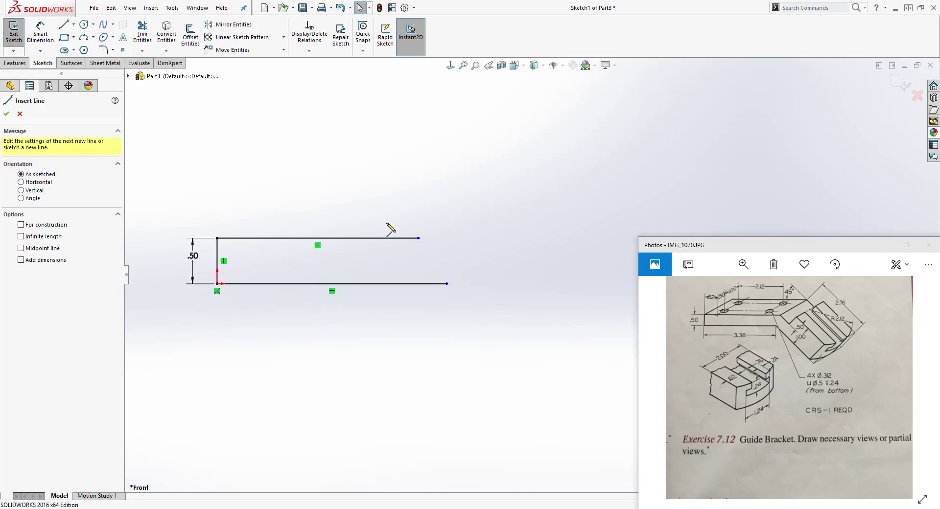
click(447, 283)
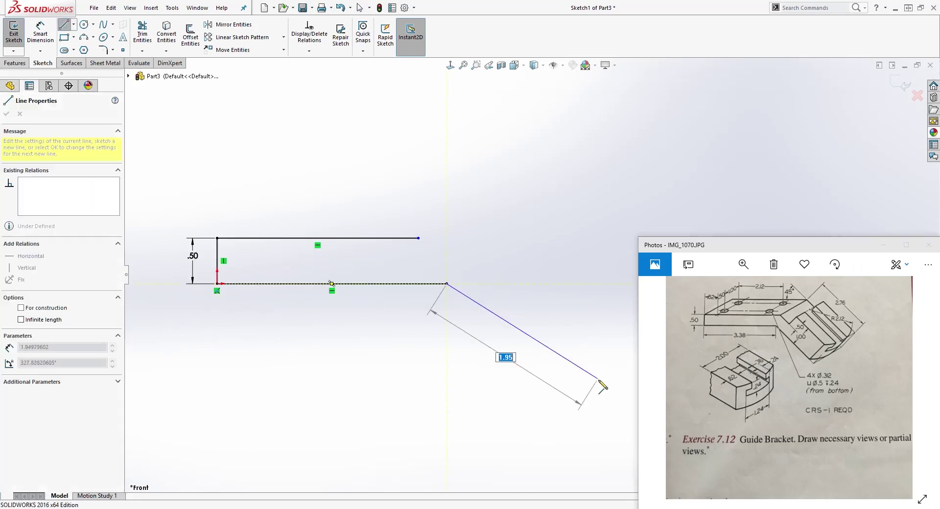
click(608, 409)
key(Escape)
- Sketch a line about 2.3 in long sloping down to the right from the free end of the upper horizontal line
key(l)
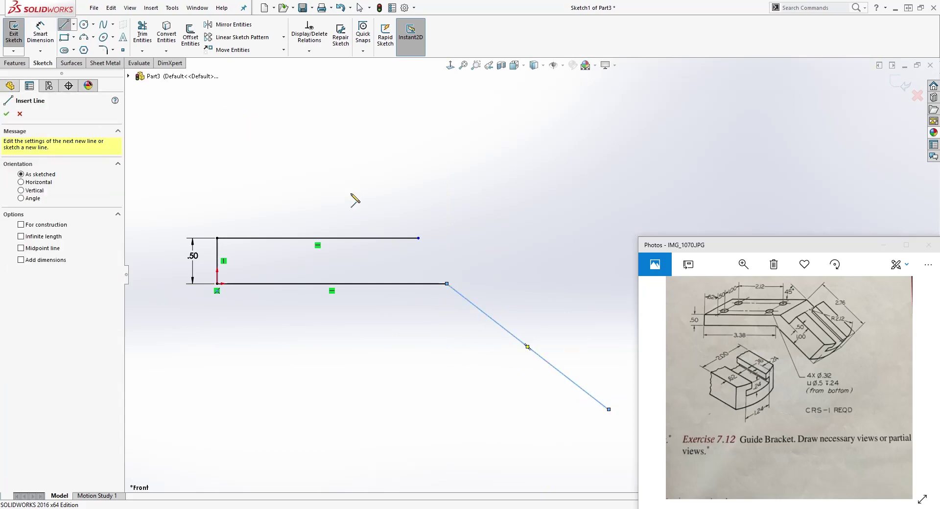
click(419, 238)
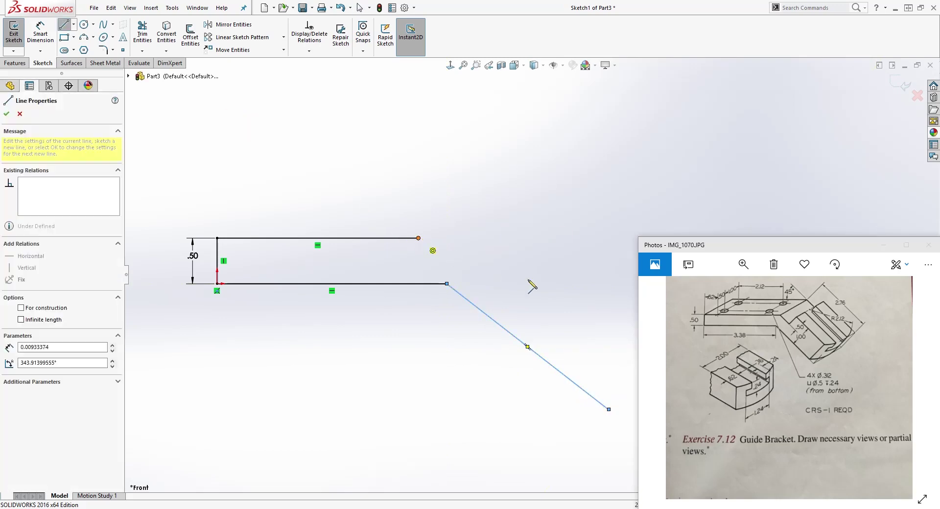
click(599, 345)
key(Escape)
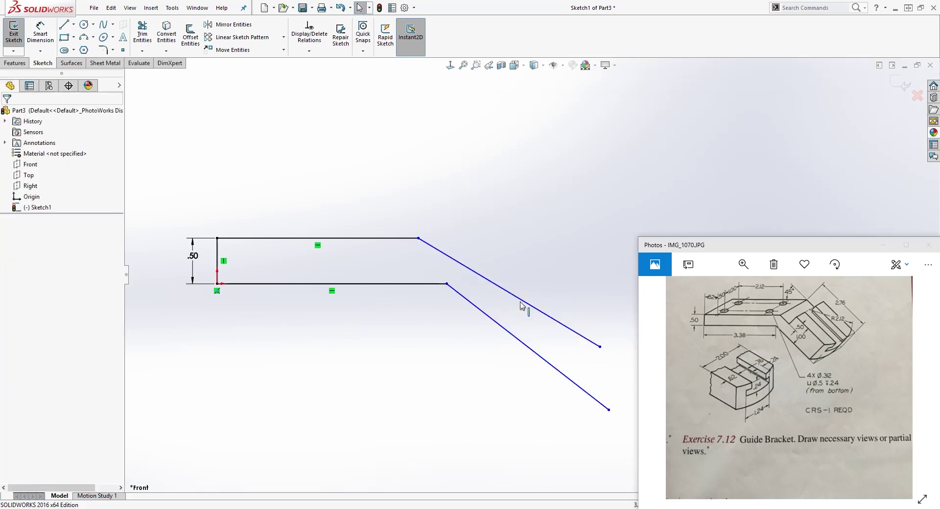
- Make the two sloped lines parallel
click(495, 285)
ctrl+click(486, 315)
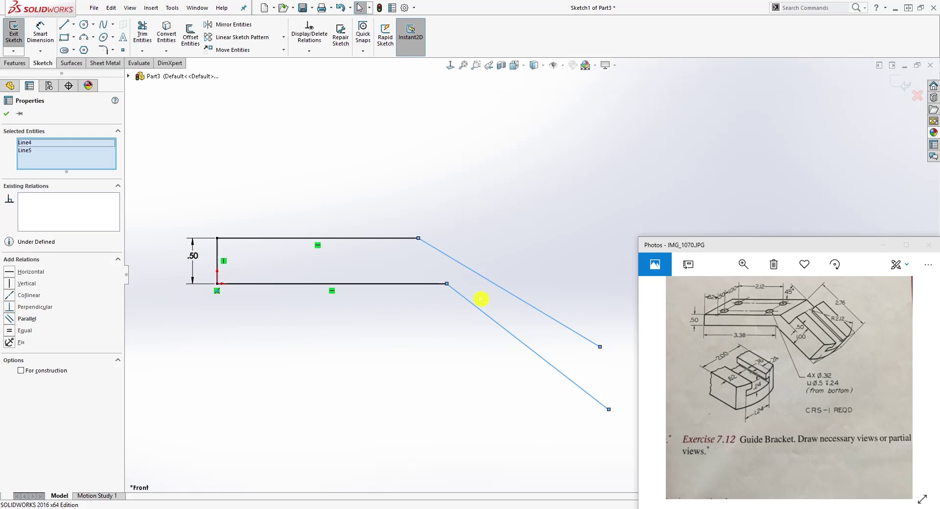
click(11, 322)
click(416, 330)
scroll(545, 329, up, 3)
scroll(619, 297, down, 5)
scroll(619, 297, up, 2)
scroll(612, 296, down, 2)
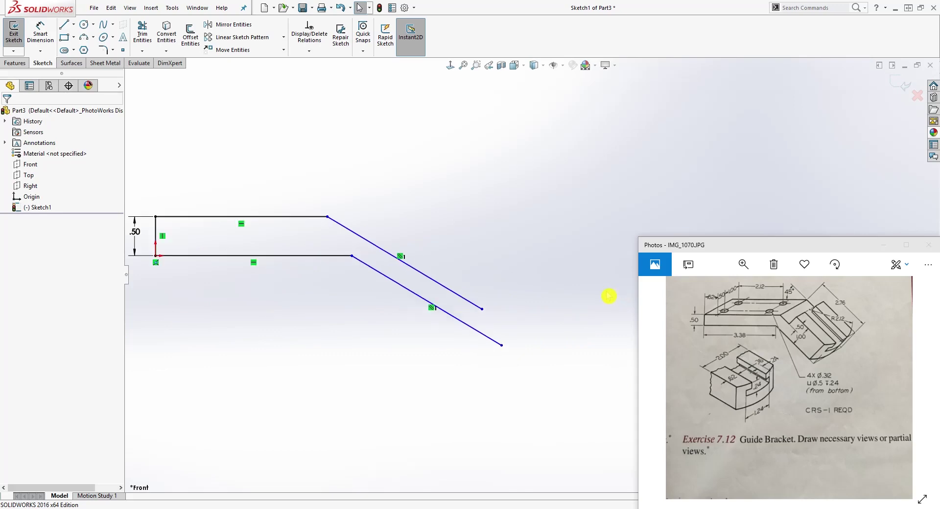
scroll(609, 295, up, 3)
scroll(625, 273, down, 1)
scroll(643, 282, up, 1)
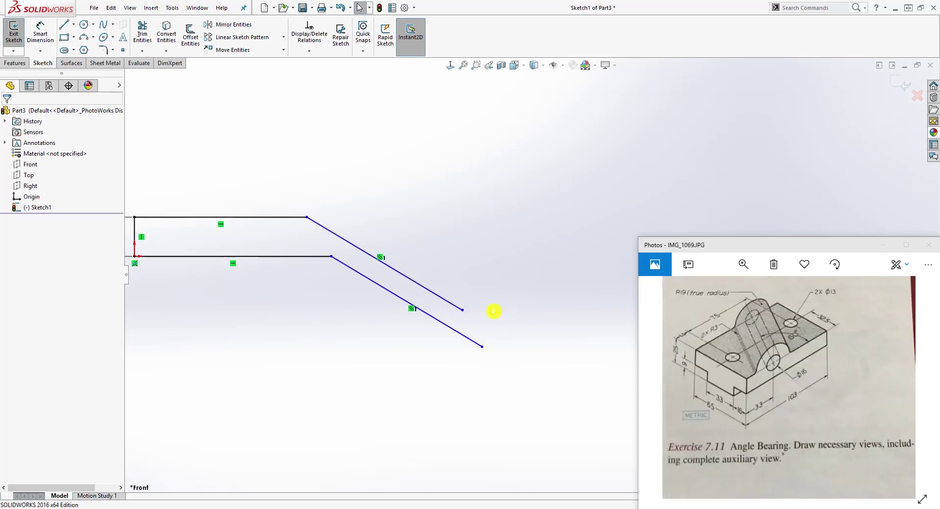
scroll(740, 358, down, 1)
scroll(741, 357, up, 1)
scroll(740, 357, down, 1)
scroll(741, 357, up, 1)
click(915, 390)
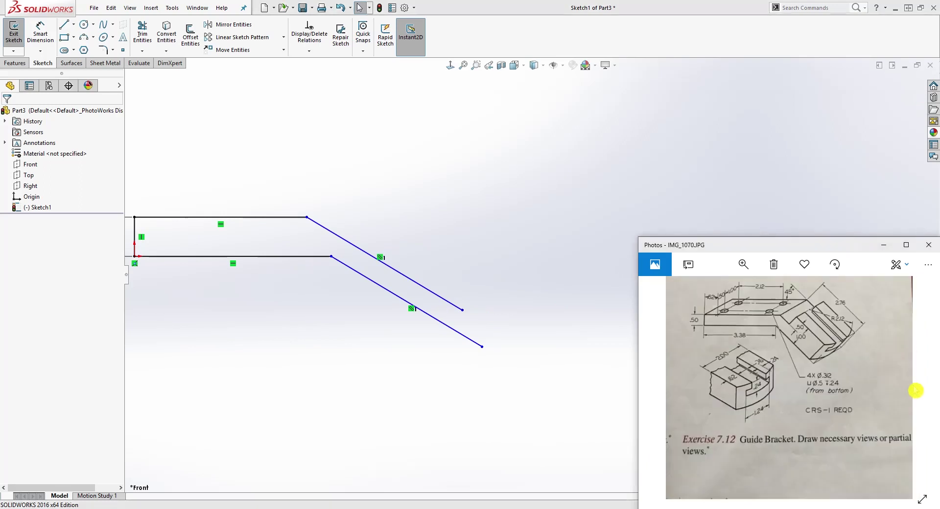
scroll(555, 282, down, 1)
scroll(557, 282, up, 1)
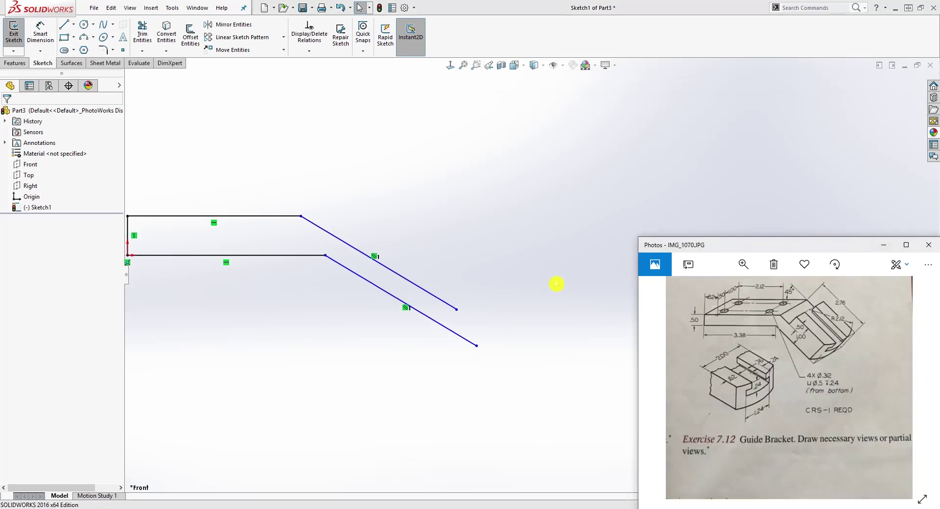
- Reshape the profile freehand by shifting its upper and lower bend points and raising the end of the upper sloped line
drag(300, 216, 337, 216)
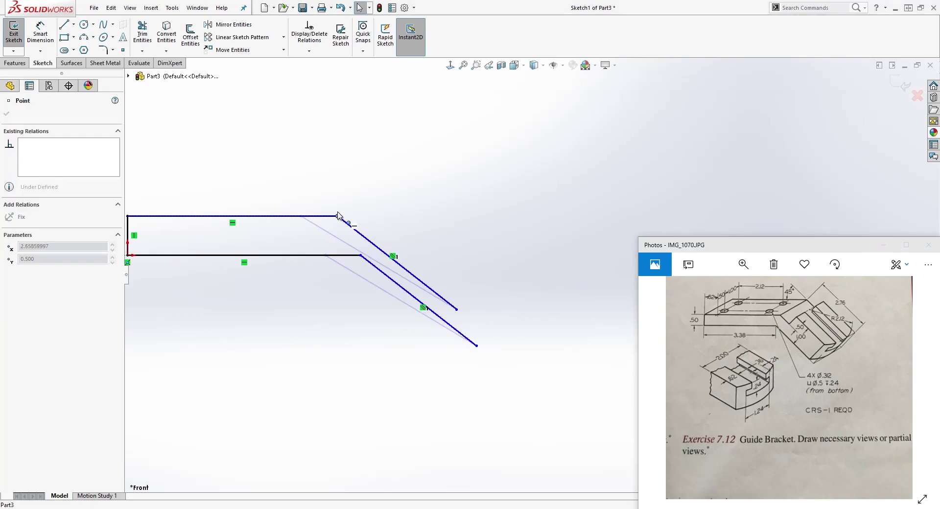
drag(360, 257, 333, 256)
drag(458, 315, 480, 276)
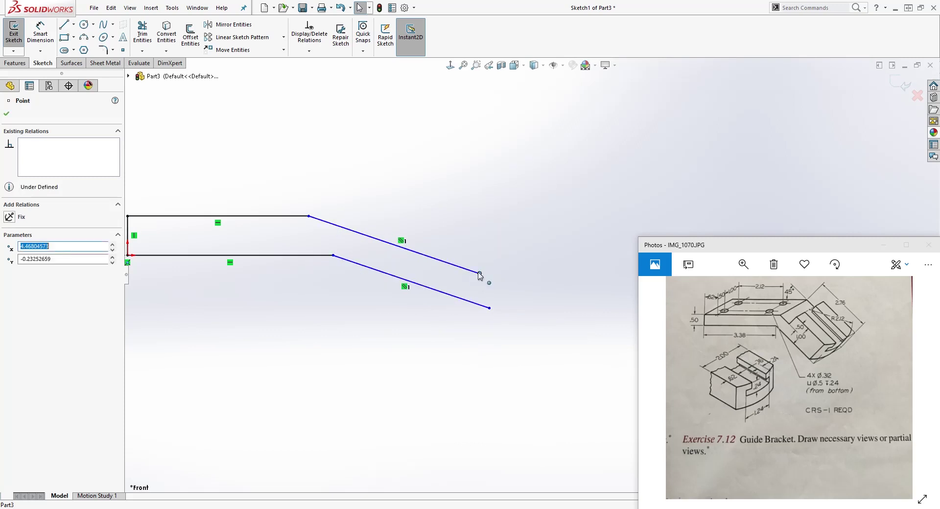
click(491, 339)
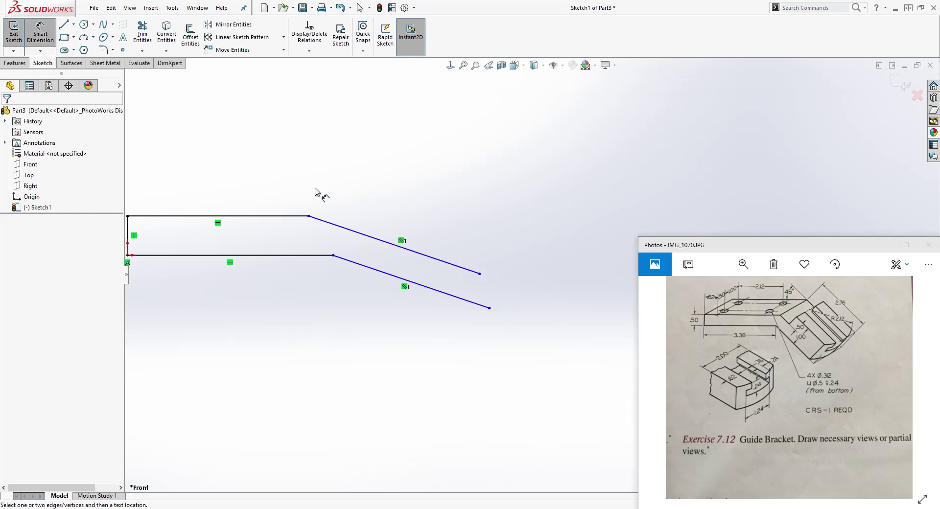
- Dimension the angle between the upper horizontal line and the upper sloped line as 45 degrees
click(338, 226)
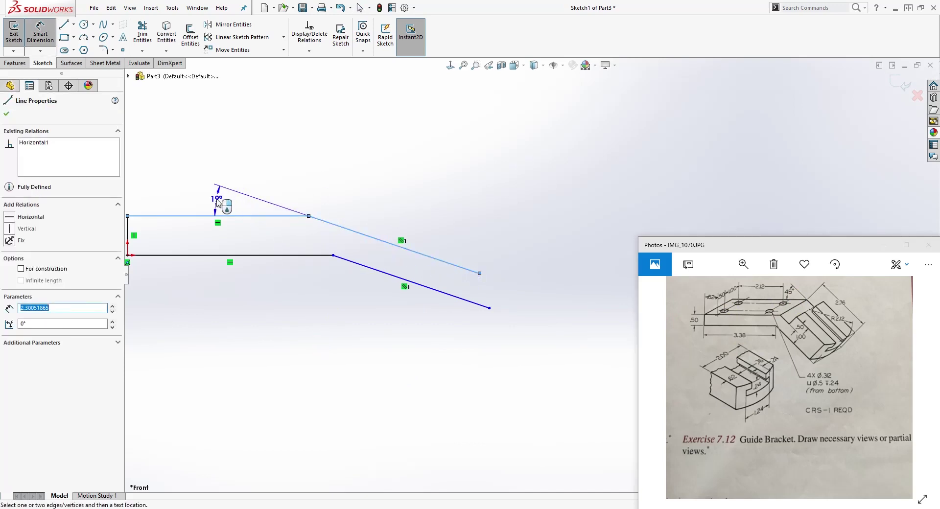
click(218, 202)
text(45)
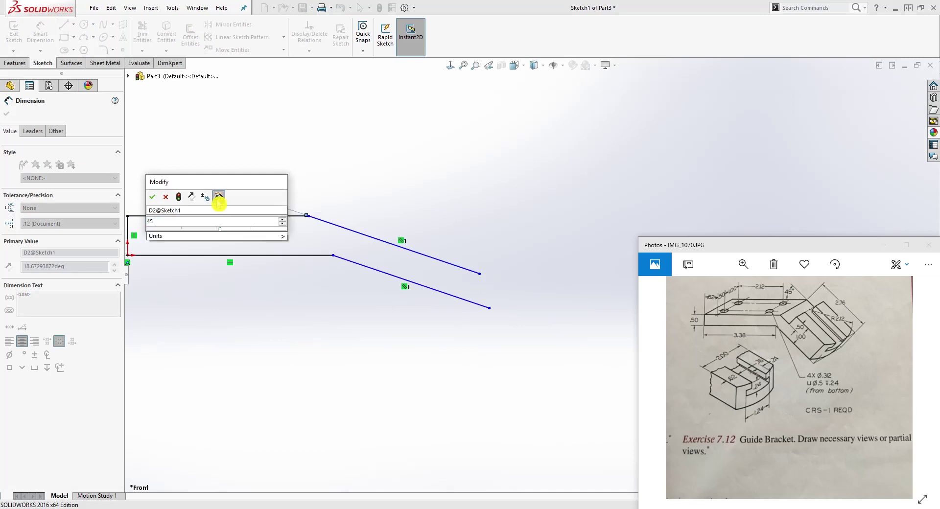
key(Return)
key(Escape)
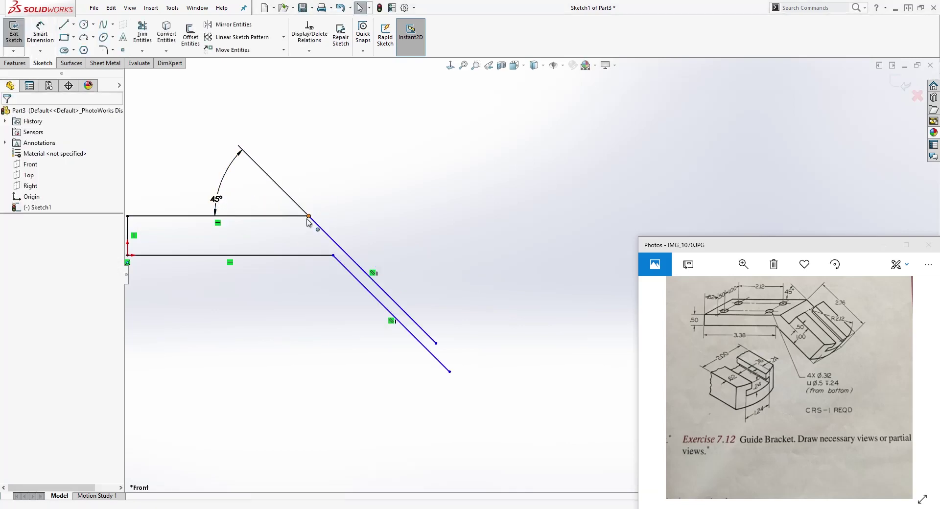
- Move the upper bend point to the right, past the lower bend point, to widen the sloped arm
drag(309, 219, 352, 230)
click(524, 223)
- Sketch a raised block outline from the end of the upper sloped line: a perpendicular riser, a parallel edge about 1.48 in long, and a perpendicular end line
key(l)
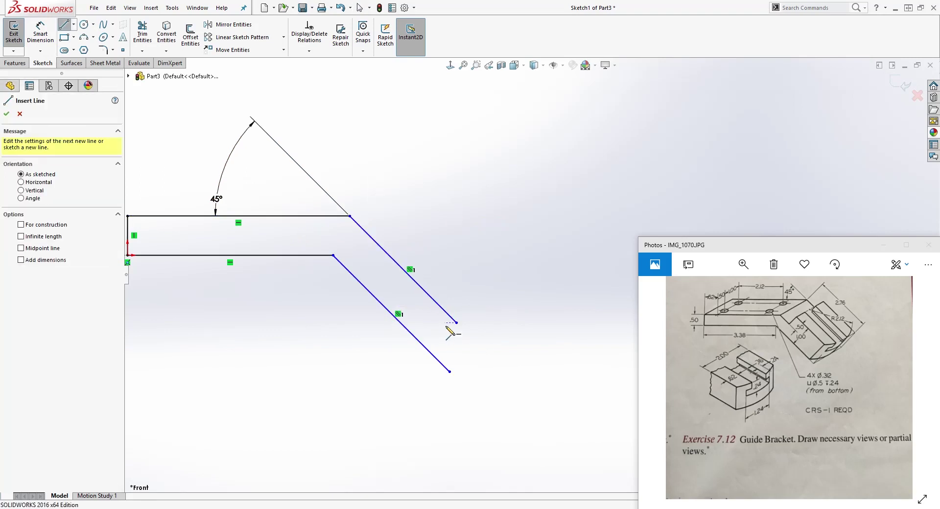
click(457, 323)
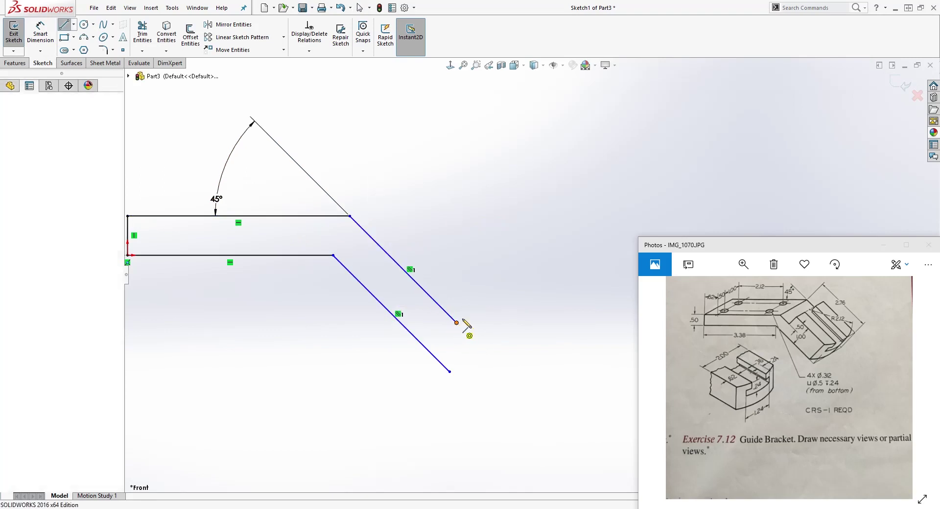
click(494, 285)
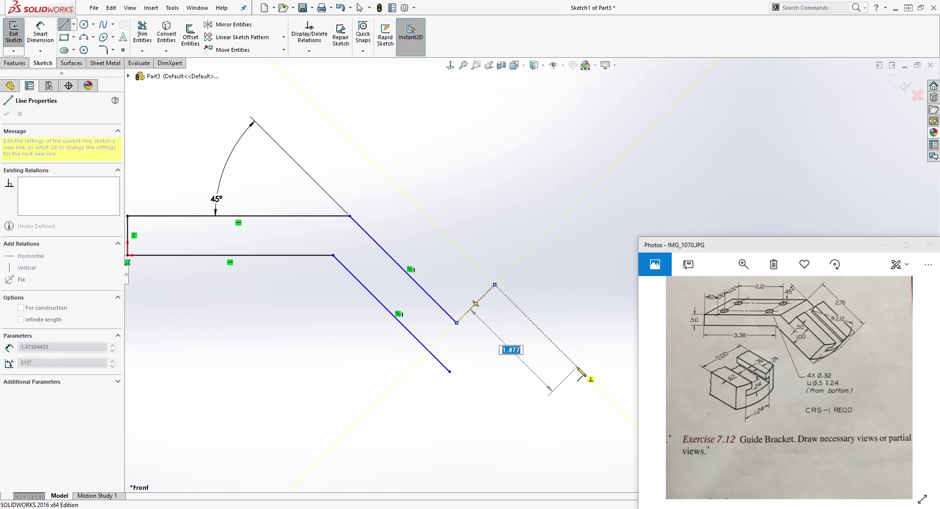
click(577, 366)
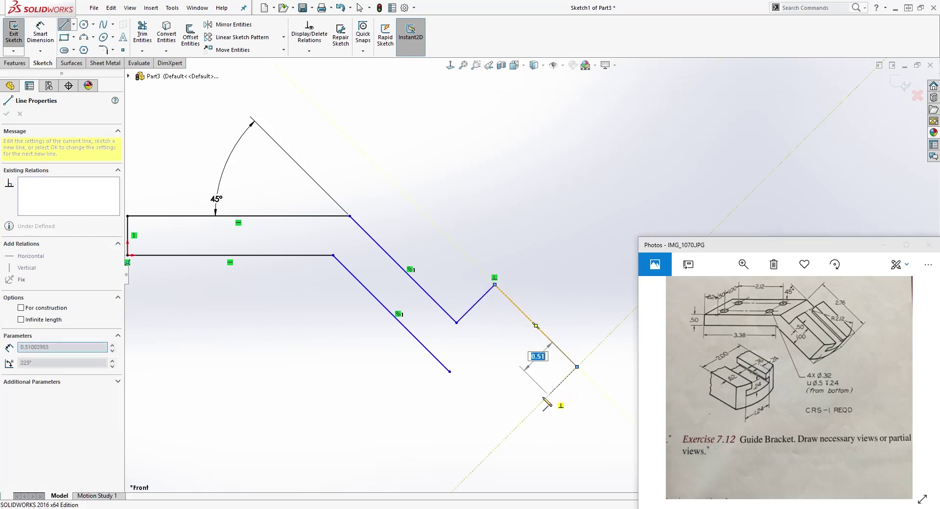
double_click(508, 435)
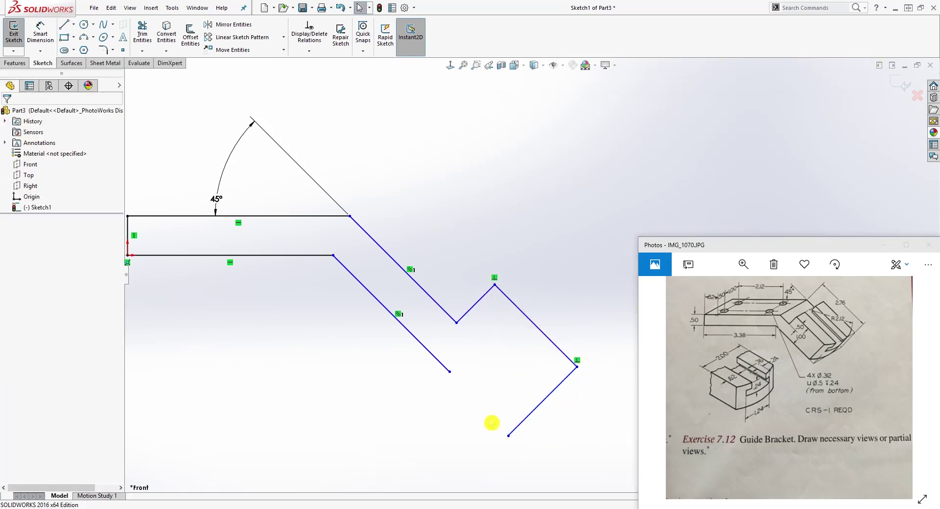
- Merge the open end of the end line with the lower sloped line's endpoint, and move the block's inner corner closer to the upper bend
click(449, 371)
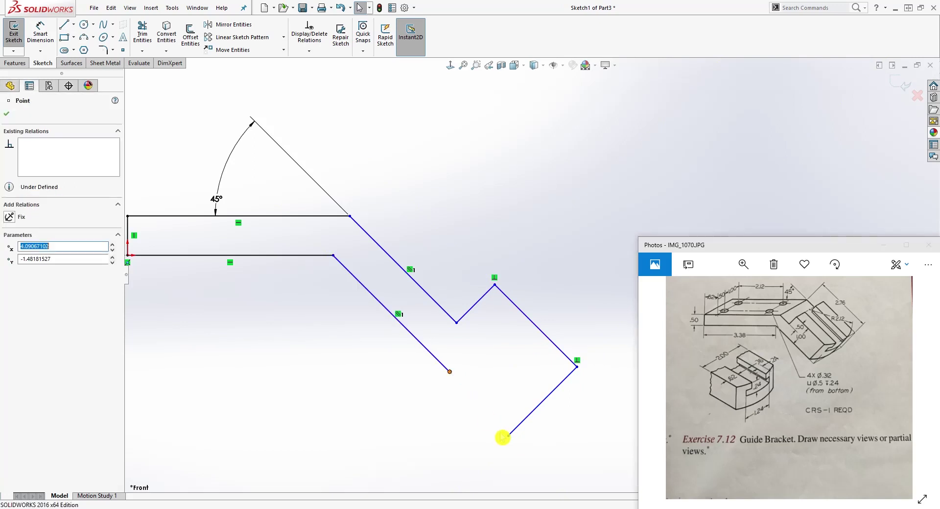
ctrl+click(508, 435)
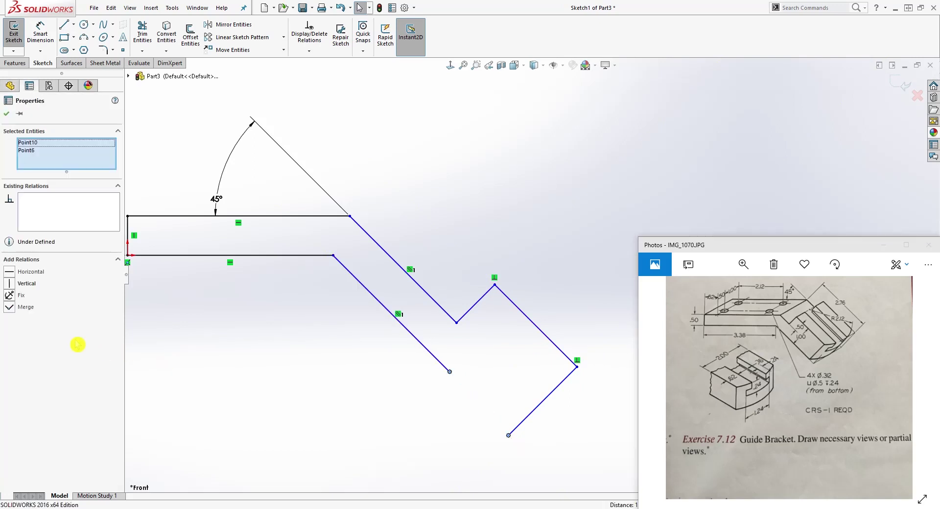
click(10, 308)
drag(456, 322, 396, 270)
key(Escape)
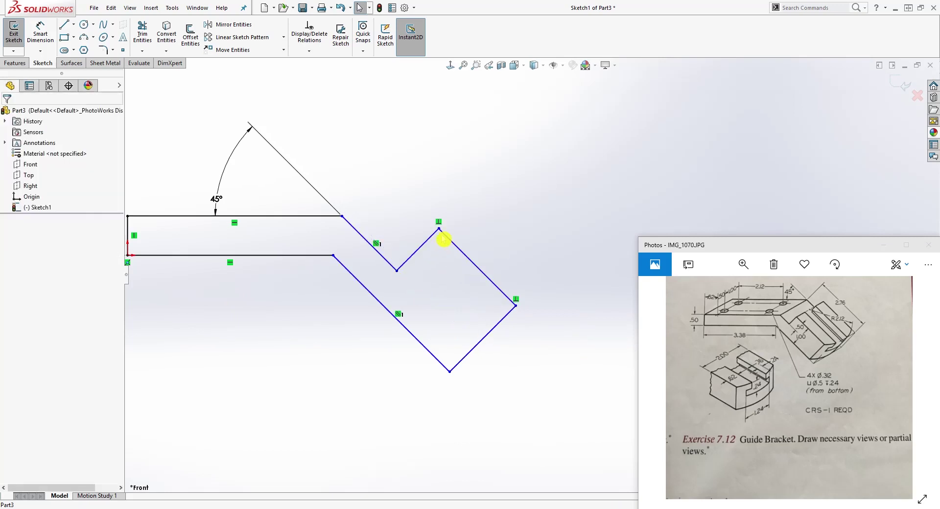
- Check the relations between the raised block's long edge and its two adjoining short lines
click(445, 239)
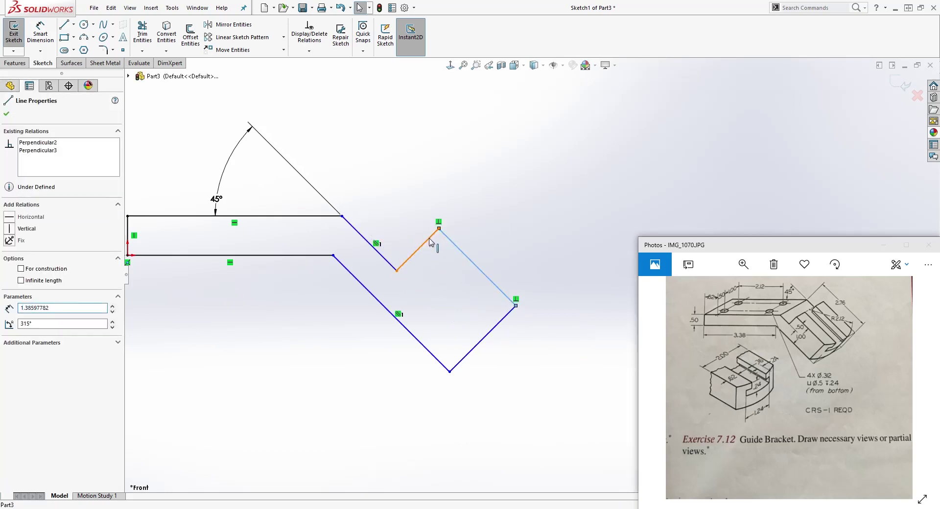
ctrl+click(428, 242)
key(Escape)
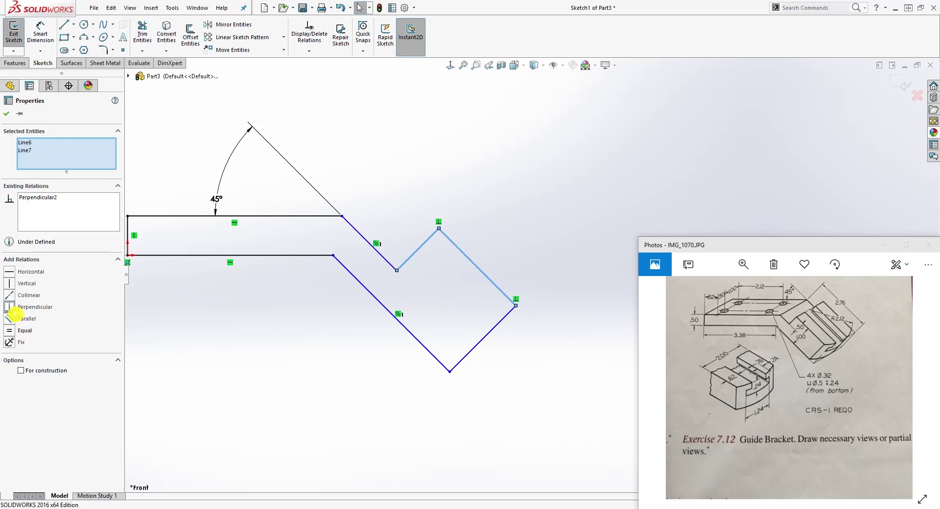
click(507, 297)
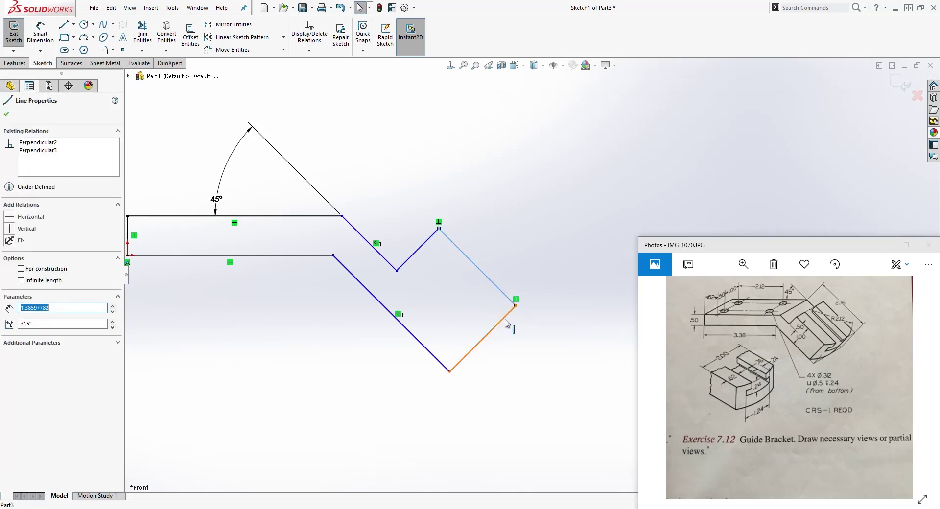
ctrl+click(506, 319)
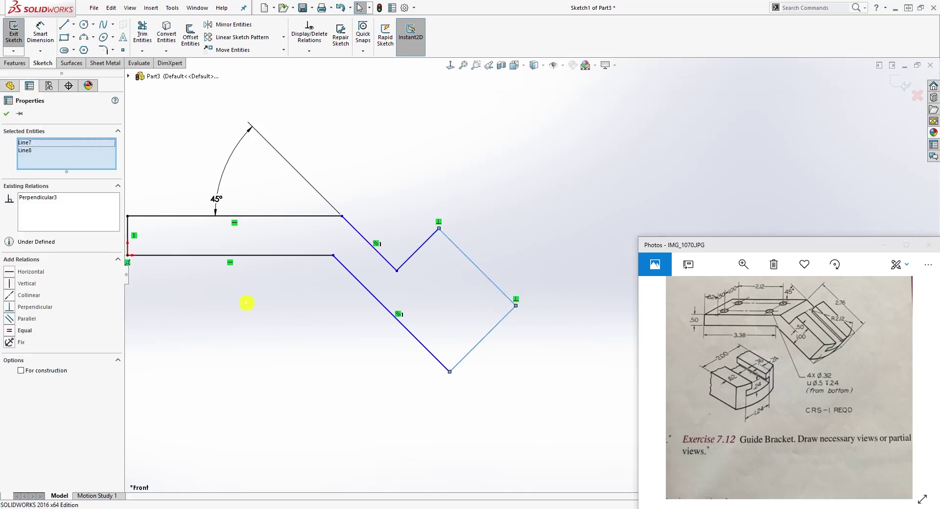
click(10, 308)
click(397, 360)
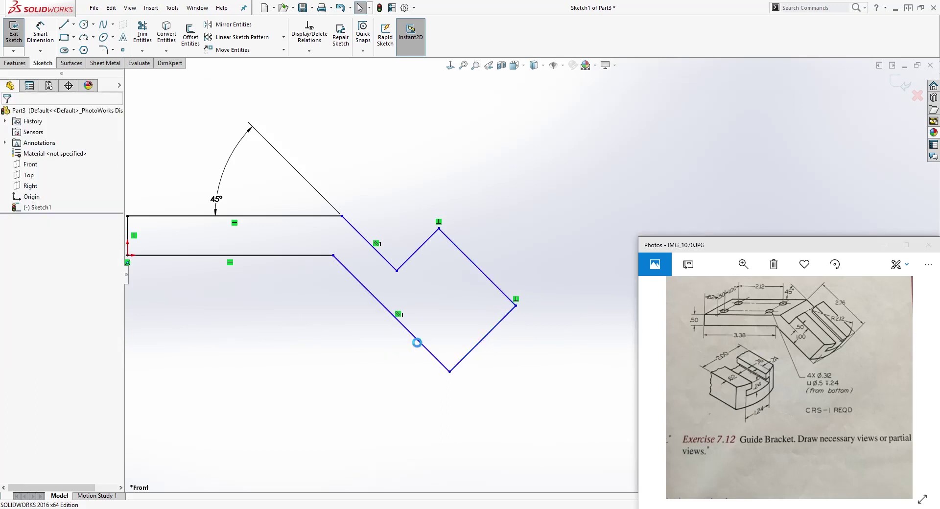
- Make the end line perpendicular to the lower sloped line
click(464, 363)
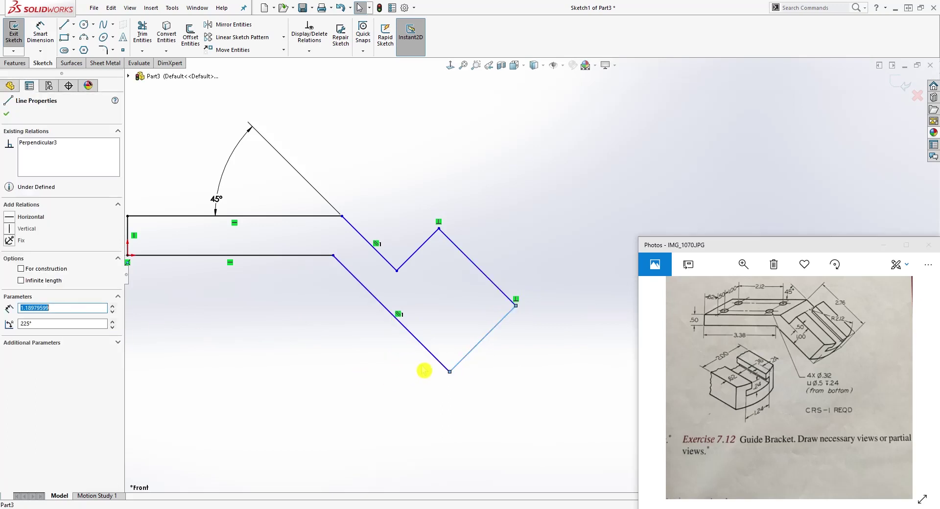
key(ctrl)
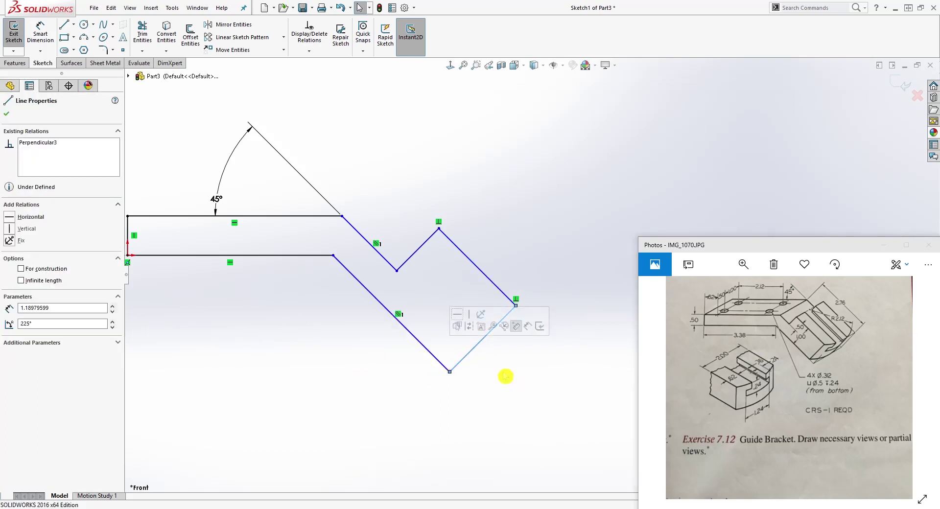
ctrl+click(445, 367)
click(15, 307)
click(462, 312)
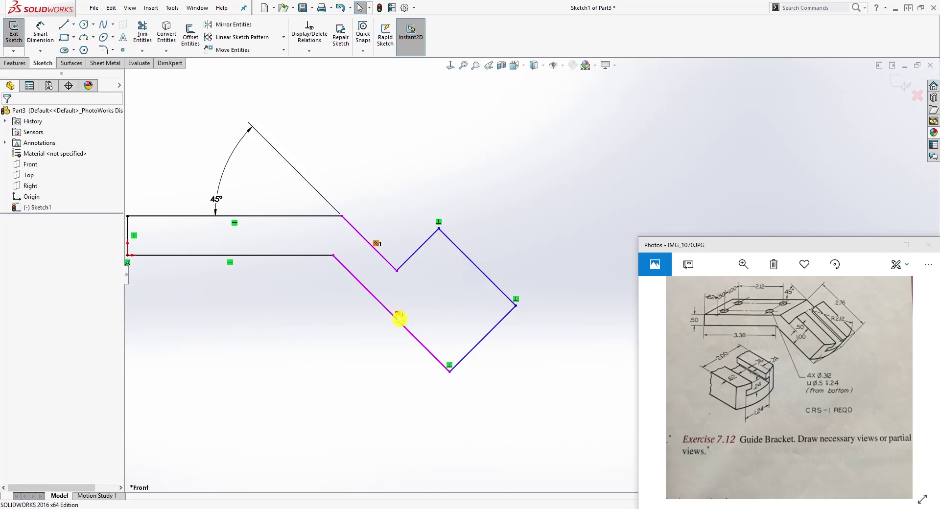
- Make the short riser line perpendicular to the upper sloped line
click(389, 264)
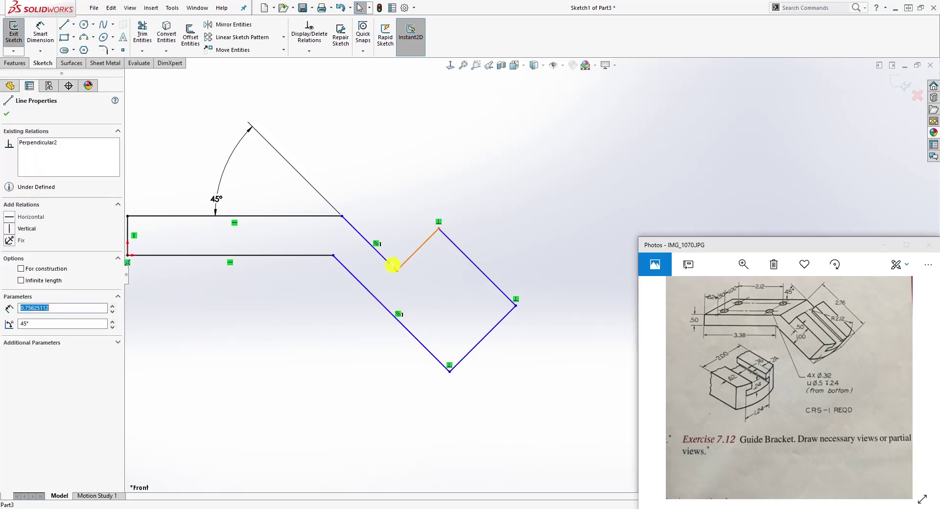
ctrl+click(386, 263)
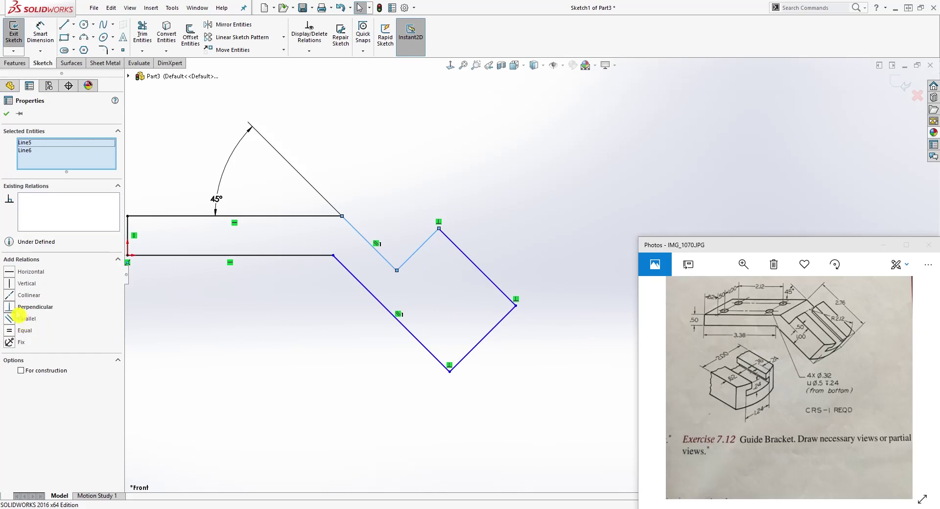
click(509, 290)
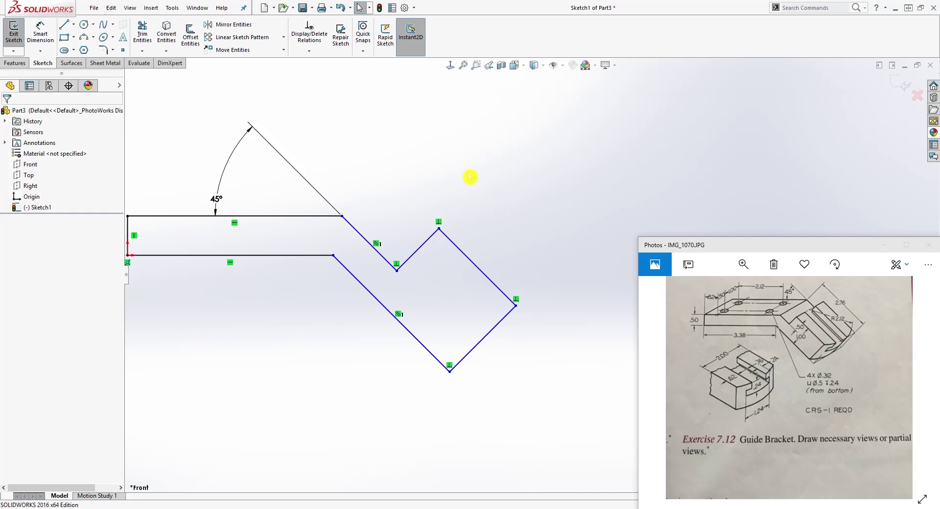
- Dimension the height of the raised block, from the inner corner to its long outer edge, as 0.5 in
right_drag(506, 378, 515, 257)
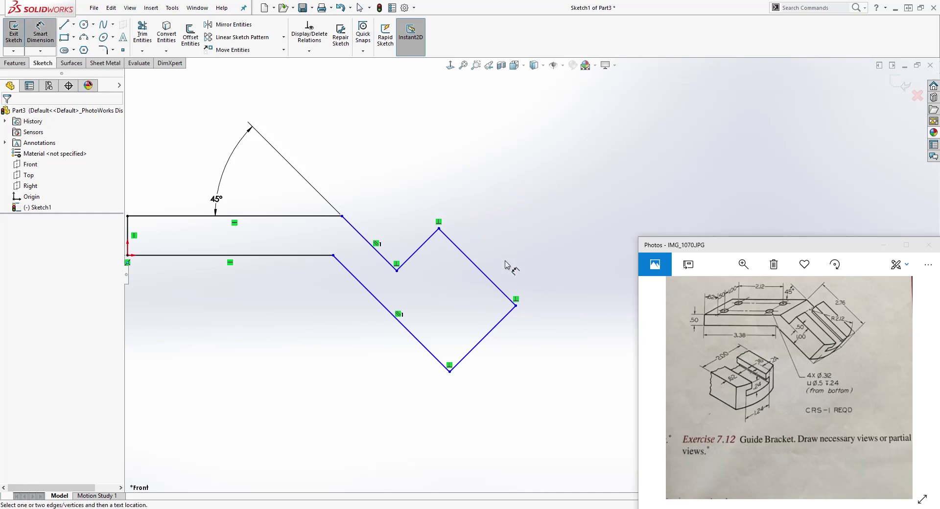
click(486, 272)
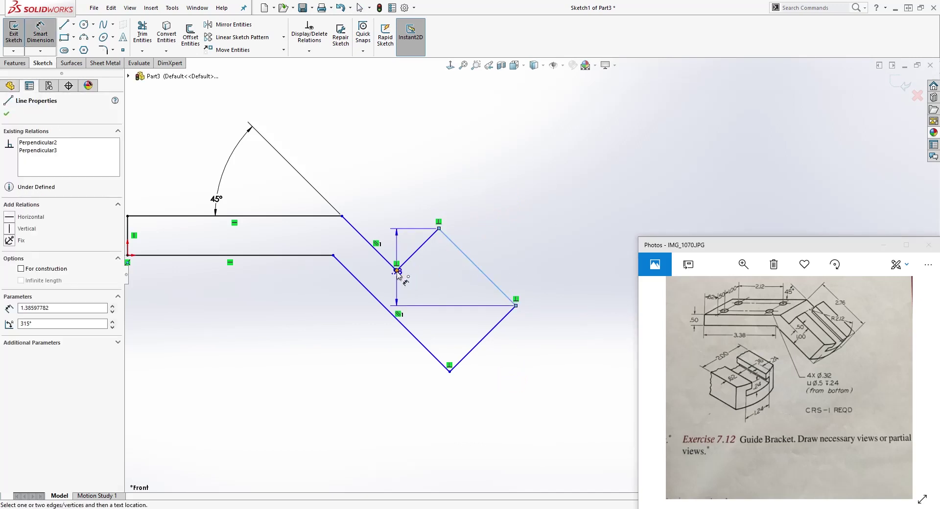
click(397, 270)
click(547, 376)
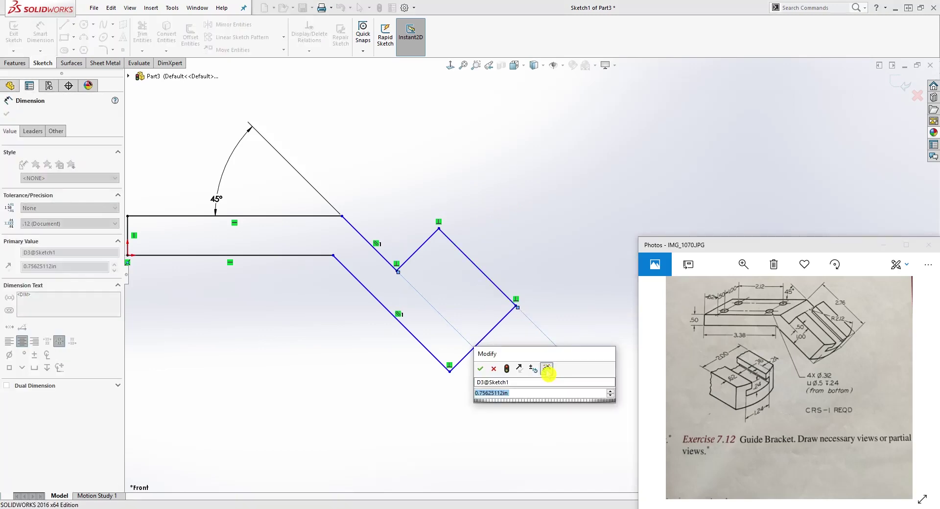
text(.5)
key(Return)
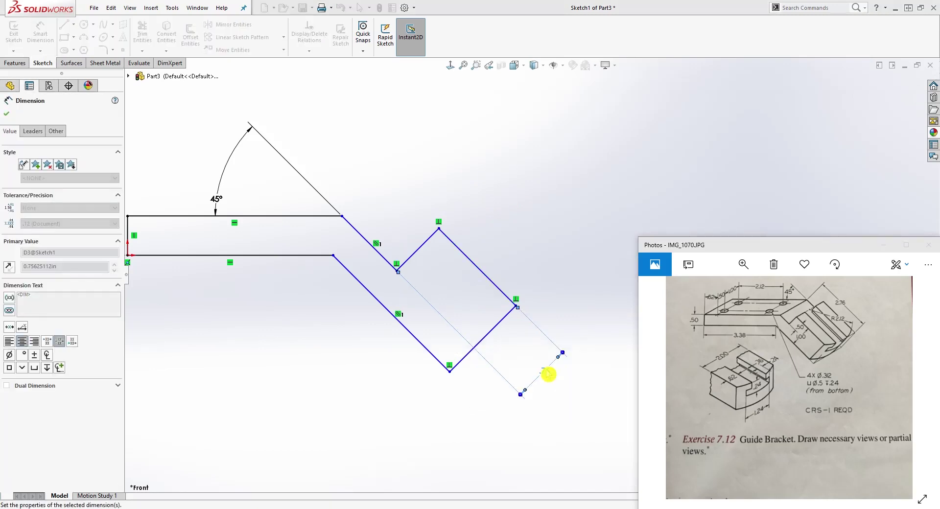
key(Escape)
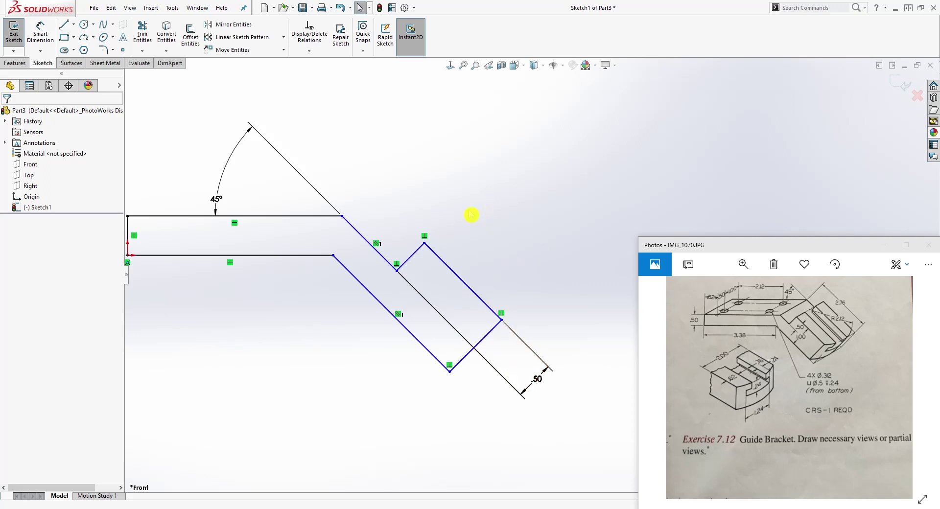
- Dimension the distance from the upper bend point to the end line as 2.76 in
right_drag(544, 329, 561, 193)
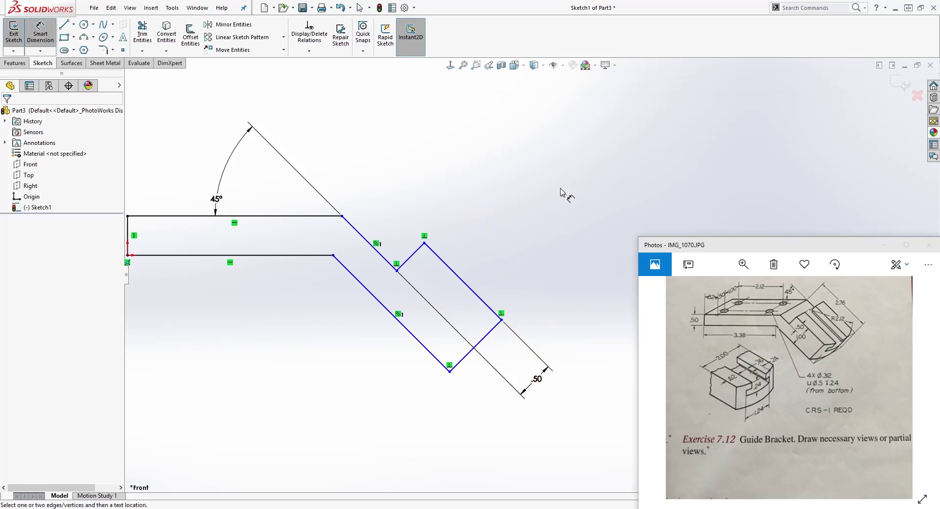
click(492, 329)
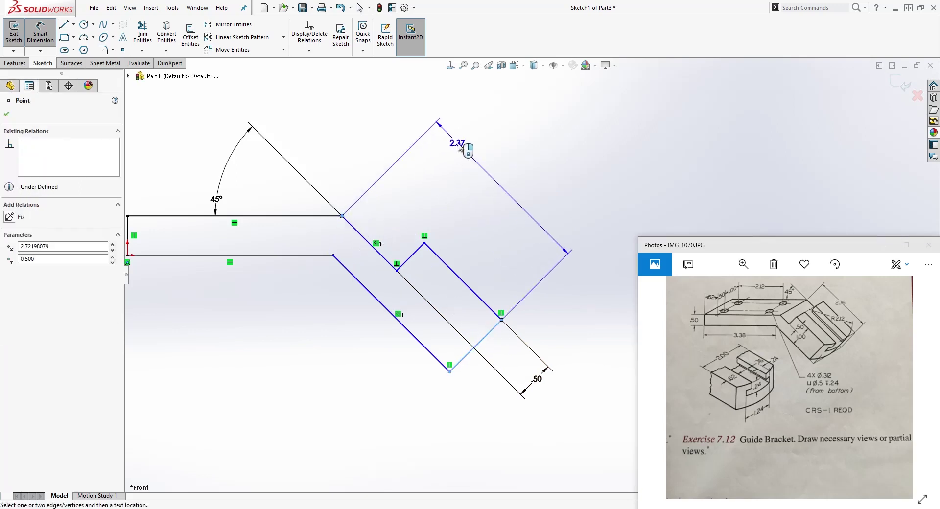
click(462, 147)
text(2.76)
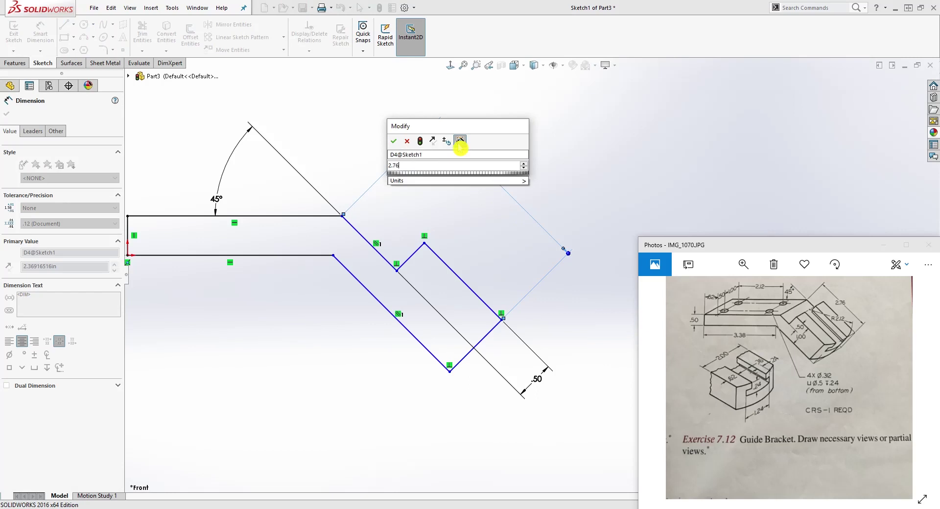
key(Return)
key(Escape)
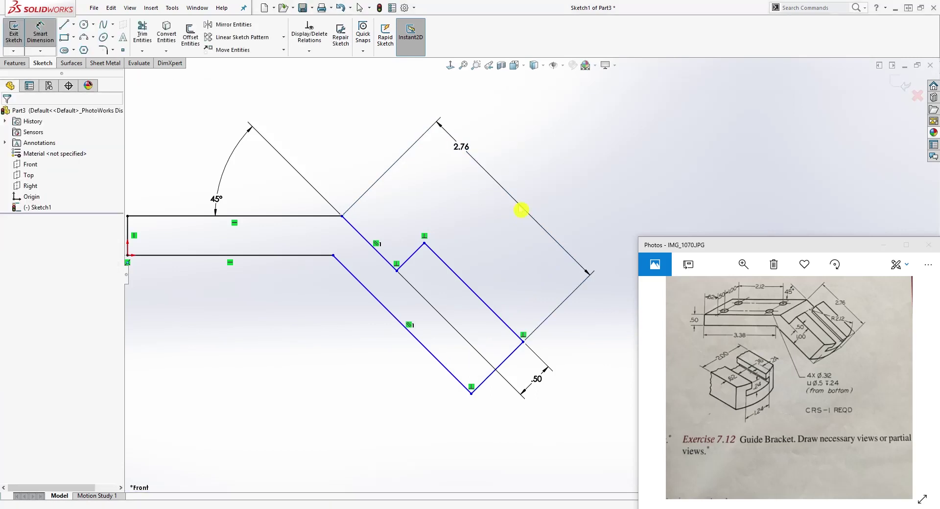
- Dimension the raised block's long outer edge as 2.12 in
click(518, 361)
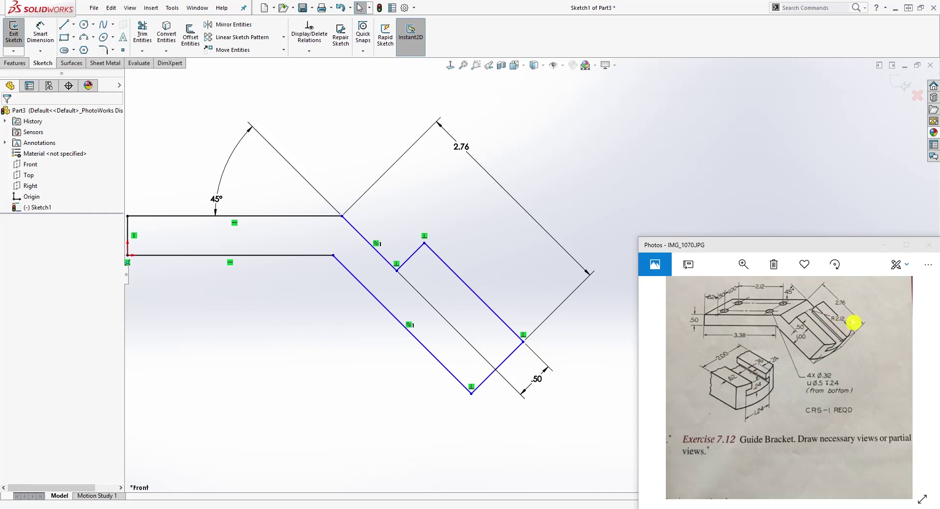
right_drag(362, 441, 368, 399)
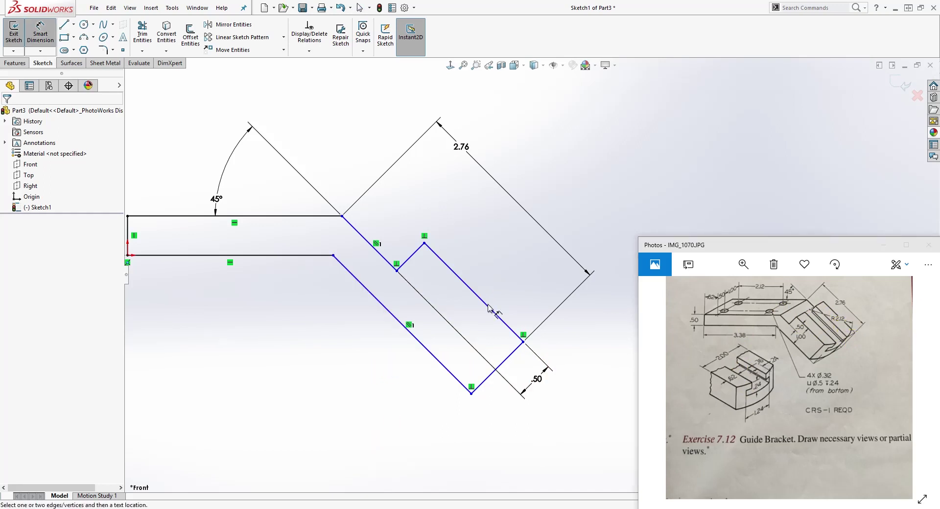
click(488, 308)
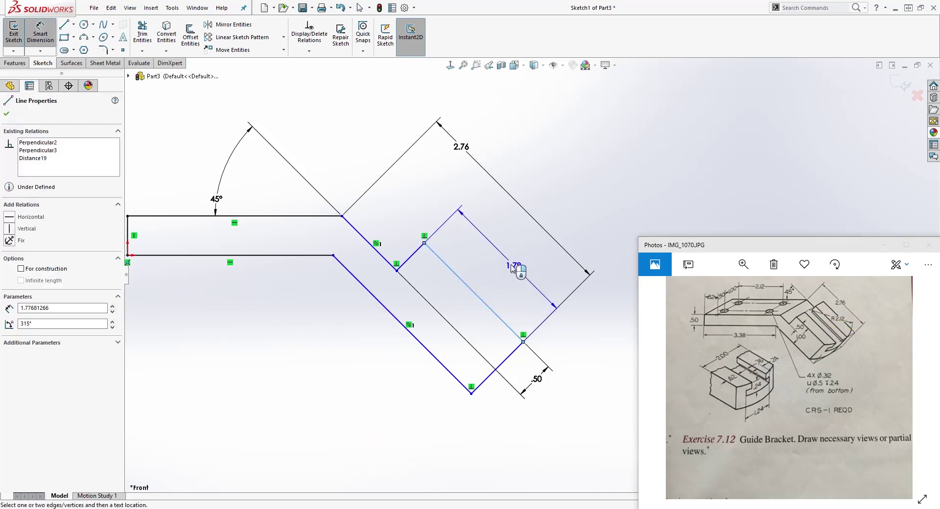
click(502, 264)
text(2.12)
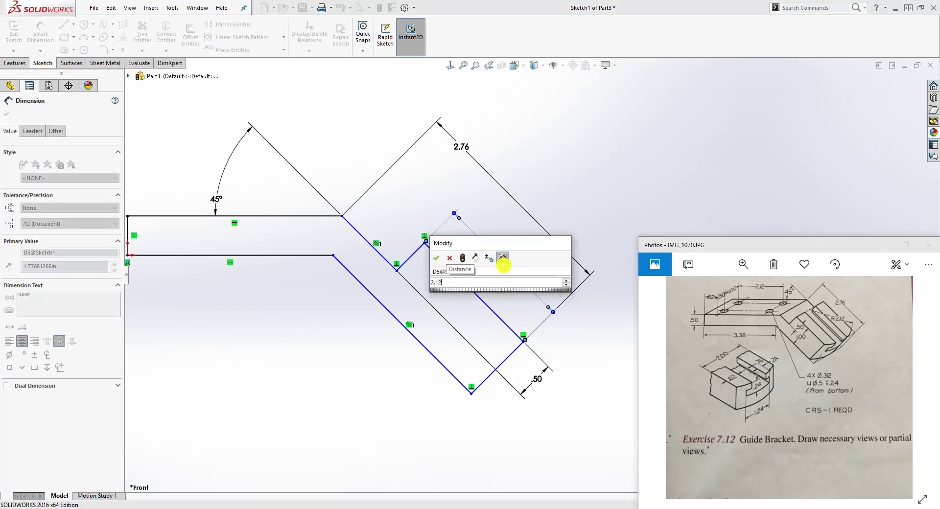
key(Return)
key(Escape)
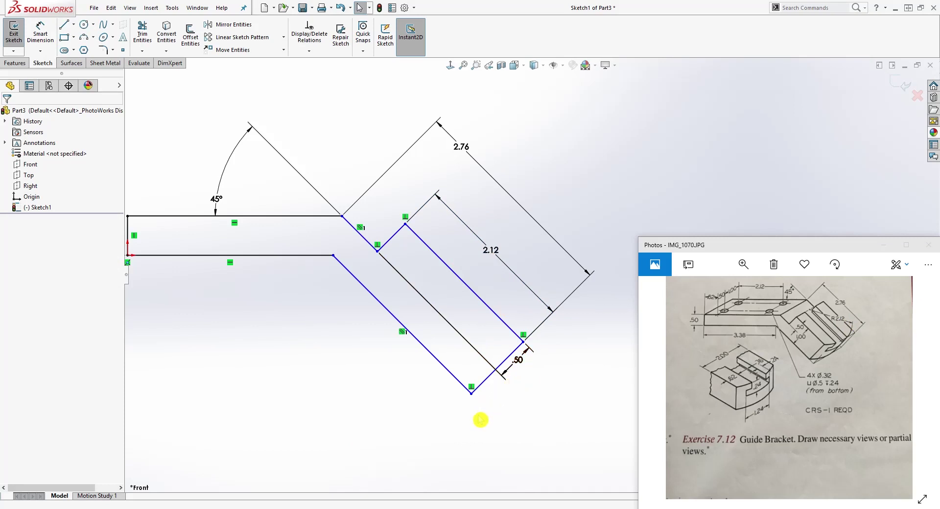
- Dimension the total thickness between the raised block's outer edge and the lower sloped line as 1 in
right_drag(562, 482, 565, 428)
click(507, 327)
click(449, 373)
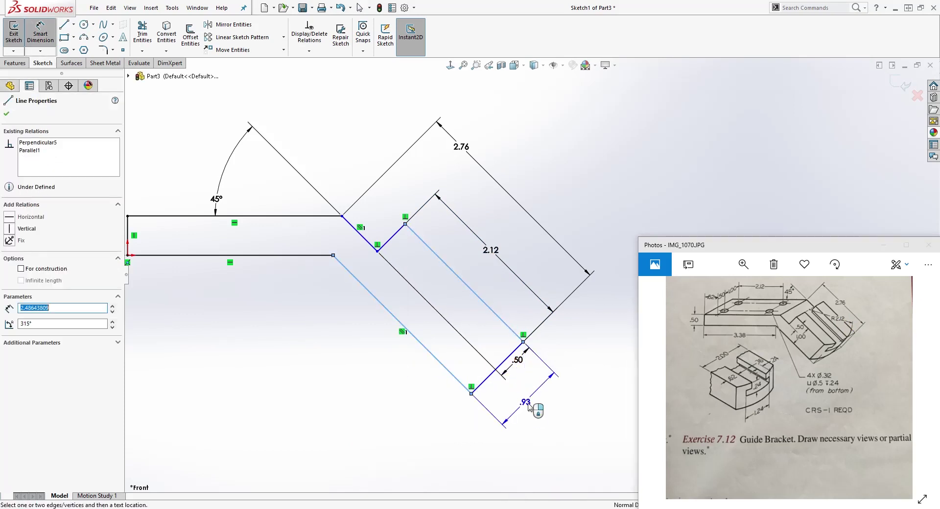
click(545, 415)
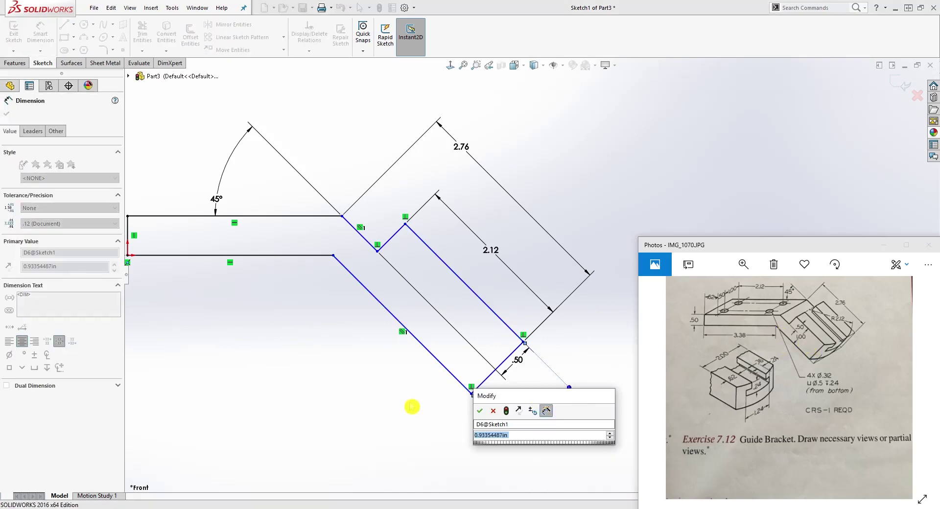
text(1)
key(Return)
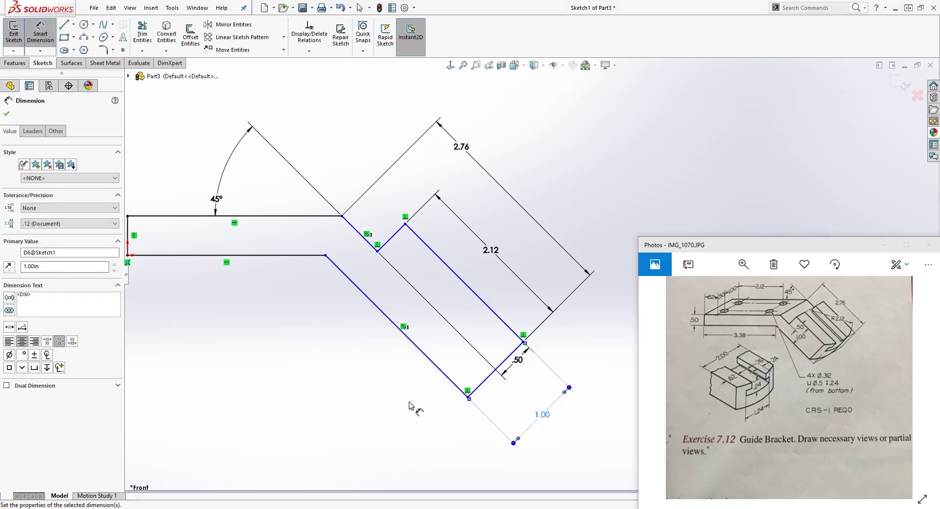
- Dimension the profile's lower horizontal line as 3.38 in
key(Escape)
scroll(377, 323, up, 1)
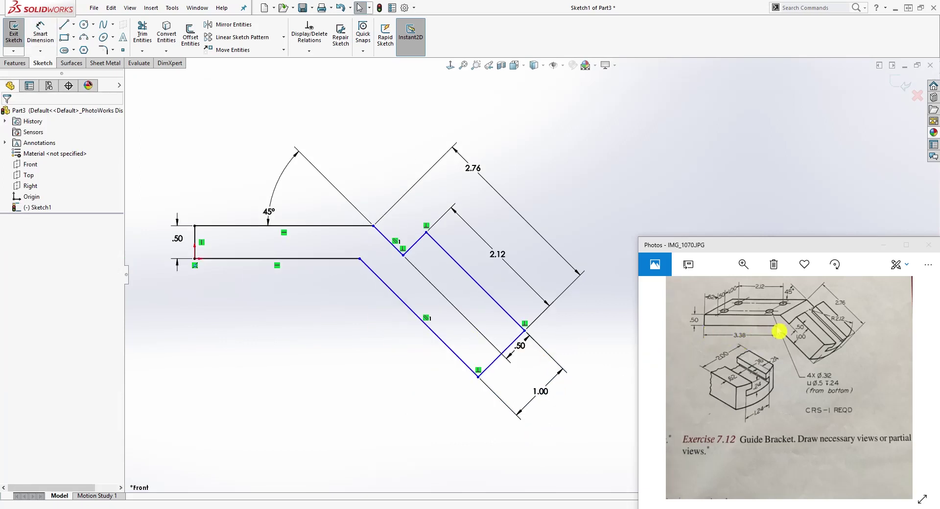
right_drag(223, 430, 221, 374)
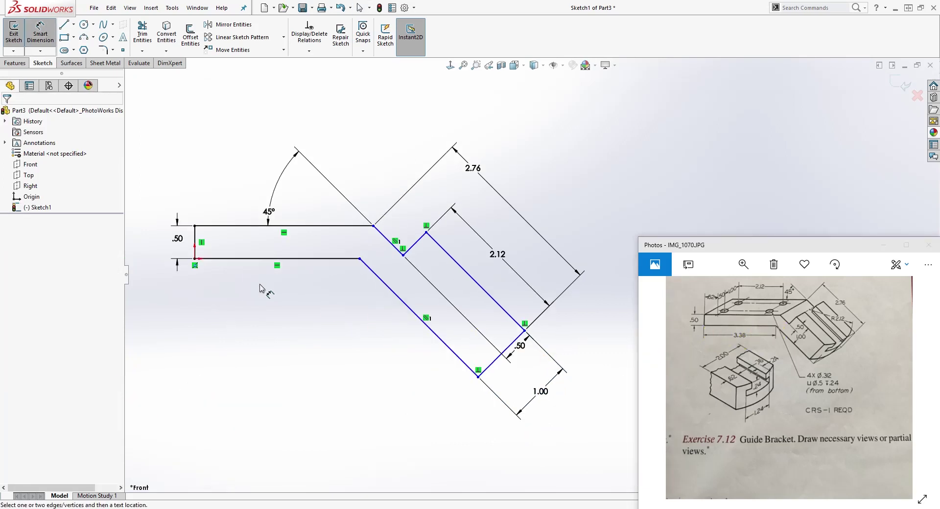
click(195, 258)
click(360, 259)
click(311, 340)
text(3.)
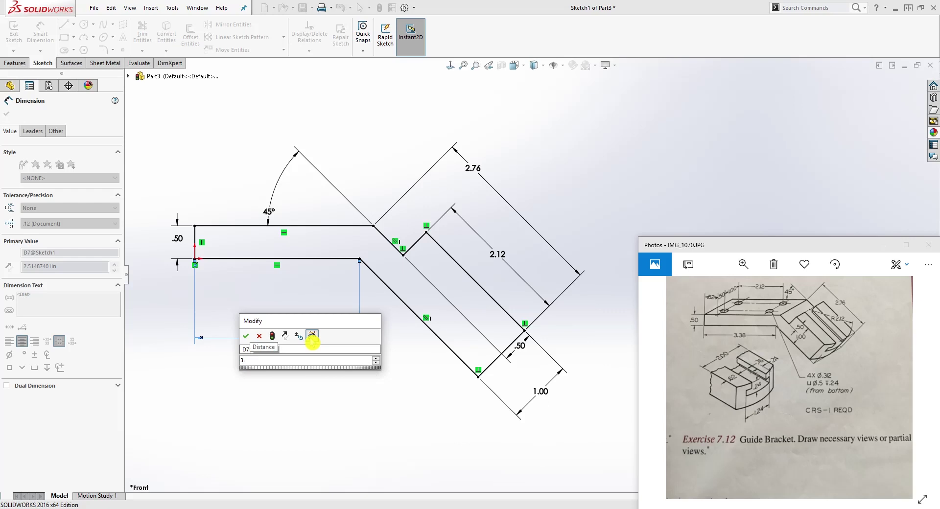
text(38)
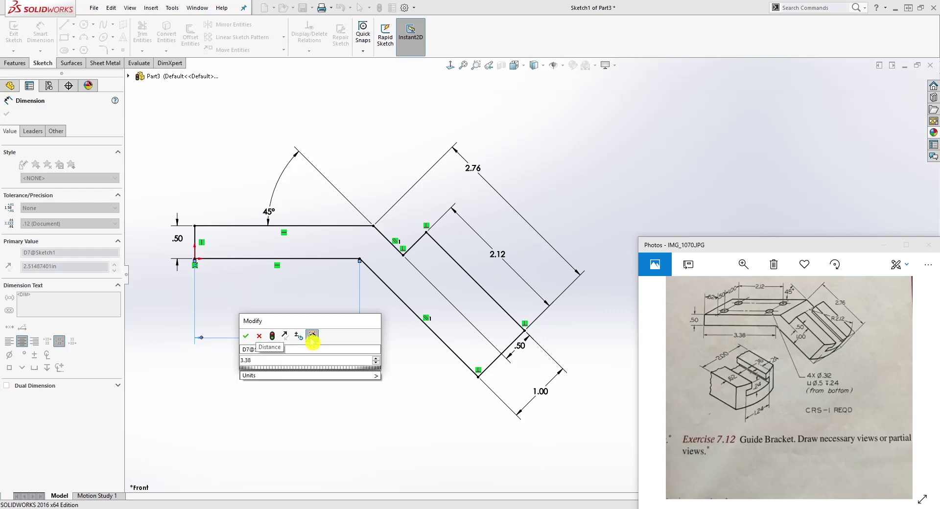
key(Return)
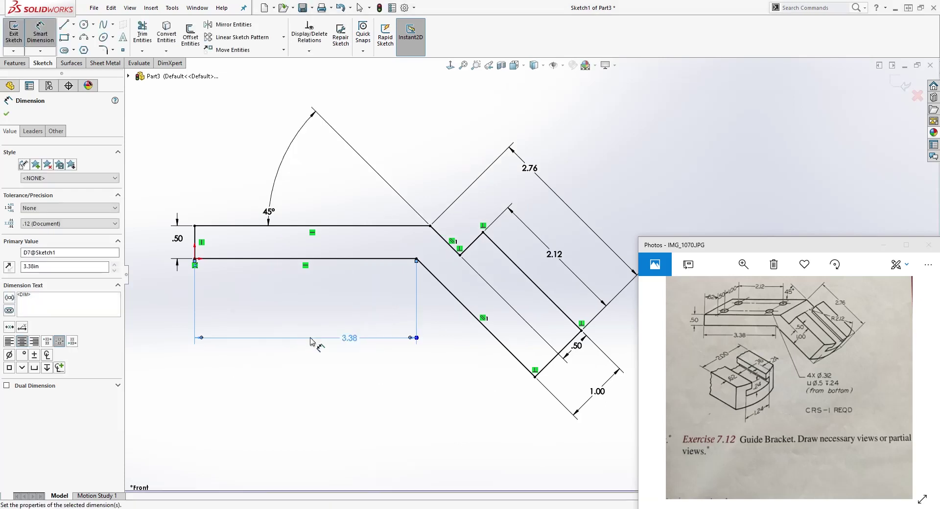
key(Escape)
scroll(572, 189, up, 2)
scroll(636, 194, down, 1)
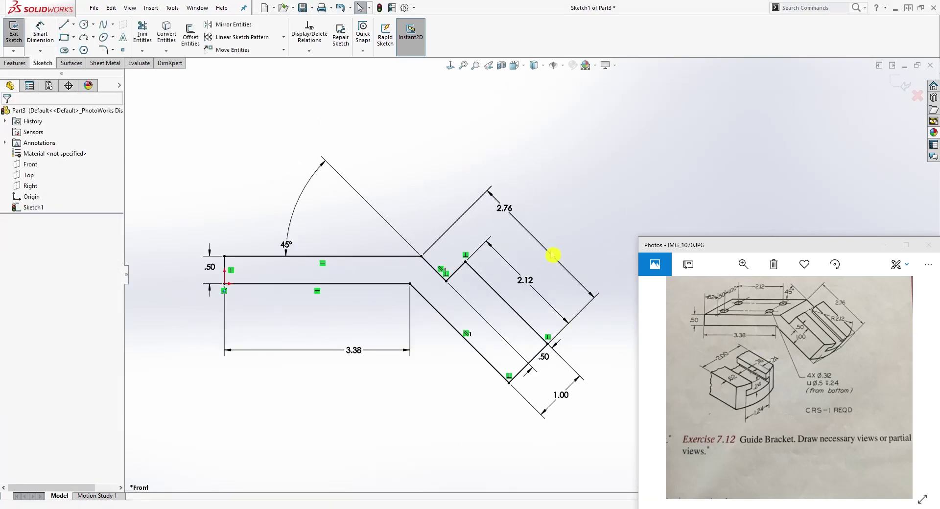
- Extrude the bent side profile 2 in with the Mid Plane end condition
click(512, 240)
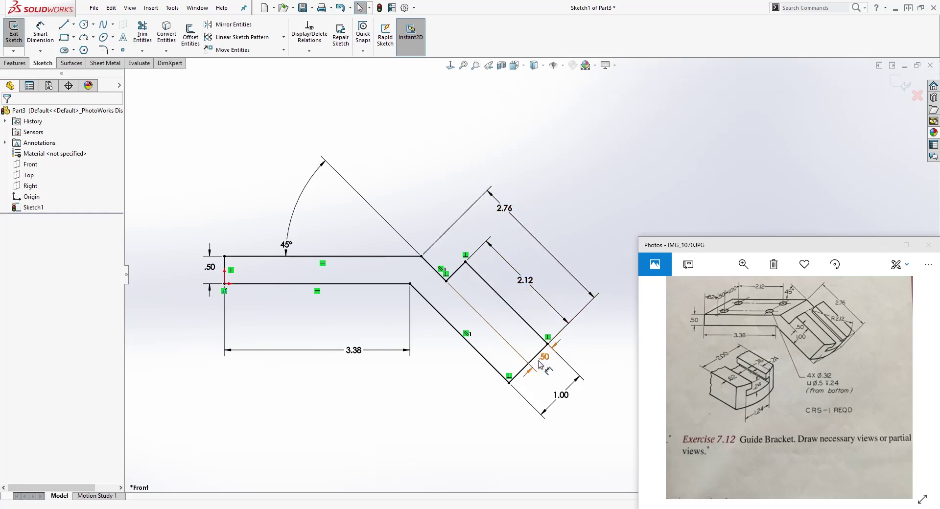
click(383, 371)
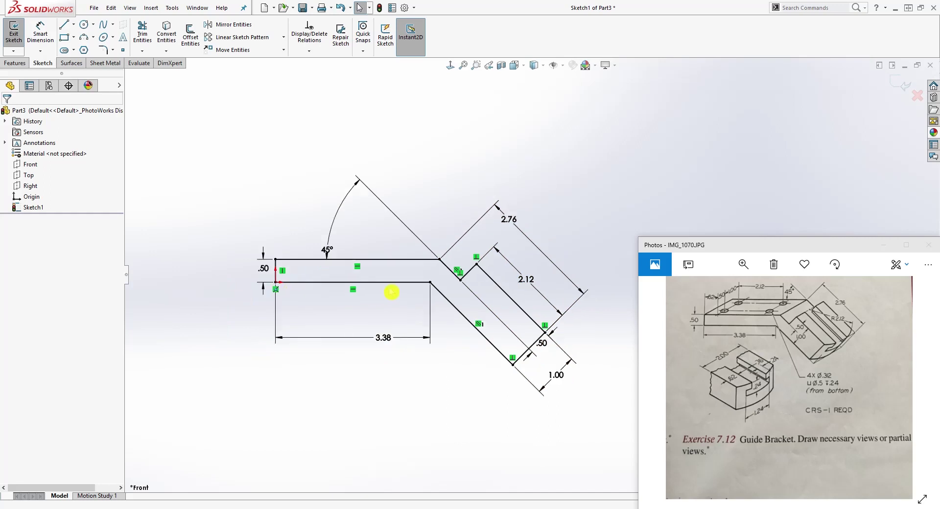
mouse_move(592, 248)
middle_down()
mouse_move(586, 304)
mouse_move(547, 365)
mouse_move(607, 340)
mouse_move(554, 359)
middle_up()
scroll(554, 358, down, 2)
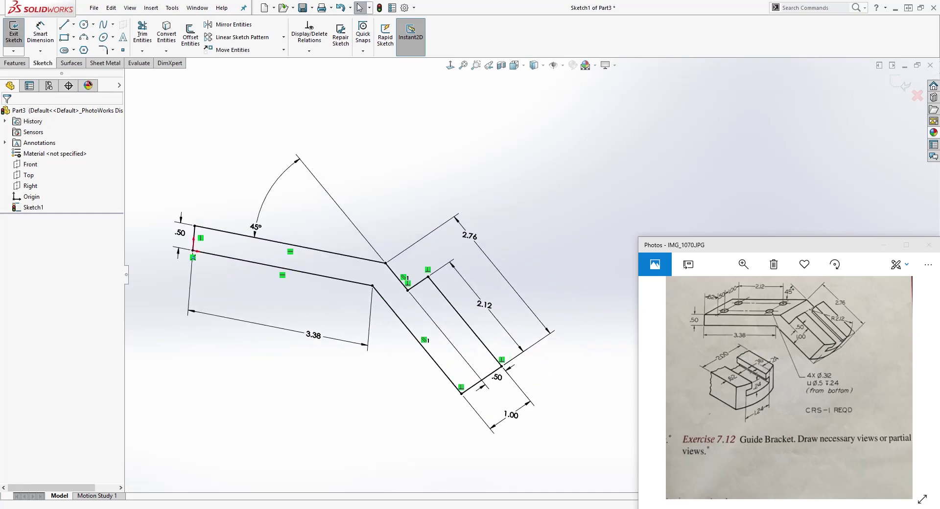
click(15, 62)
click(18, 34)
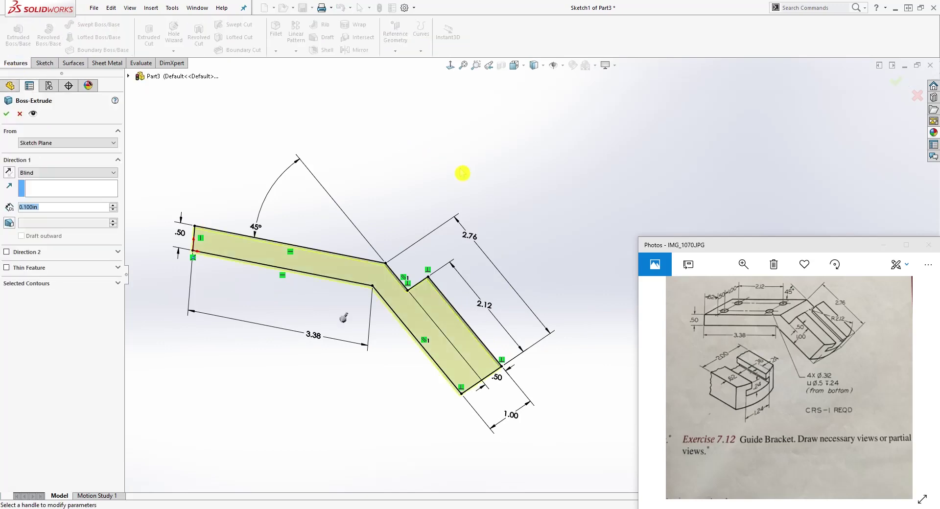
click(107, 176)
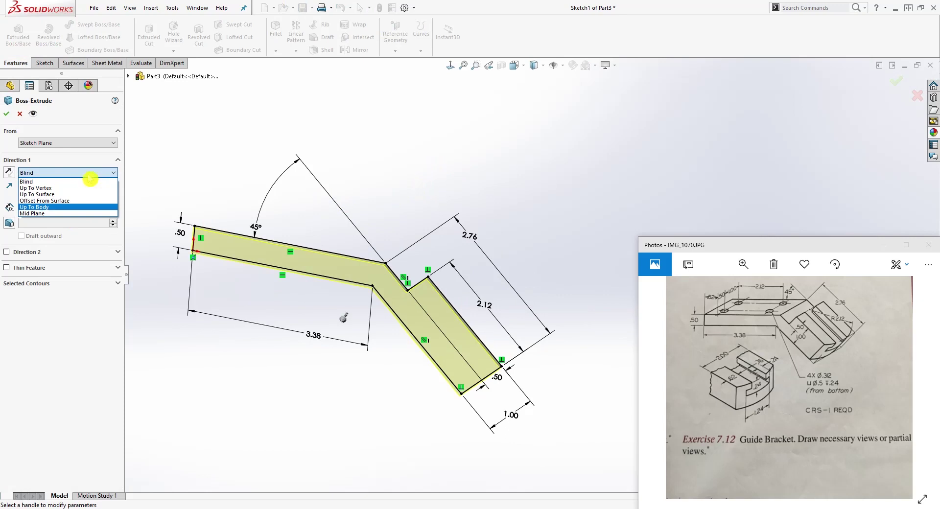
click(62, 214)
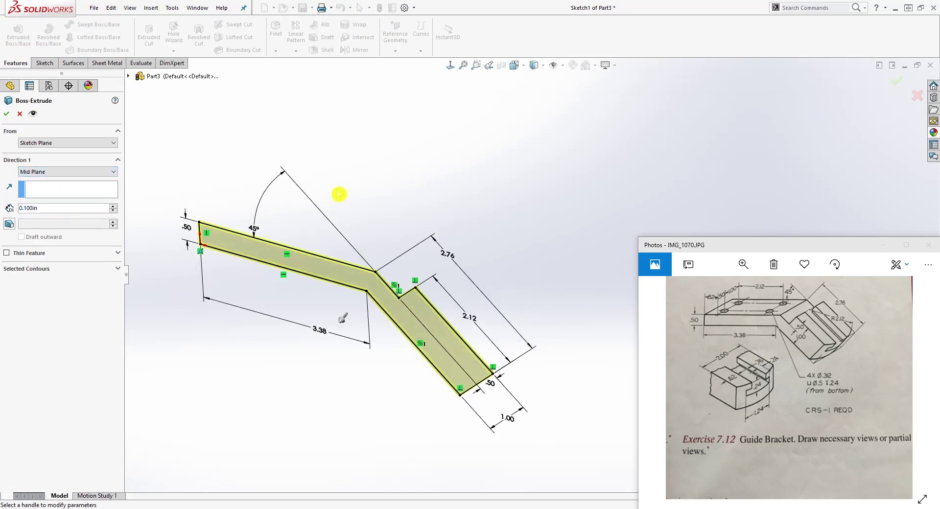
click(60, 209)
key(ctrl+a)
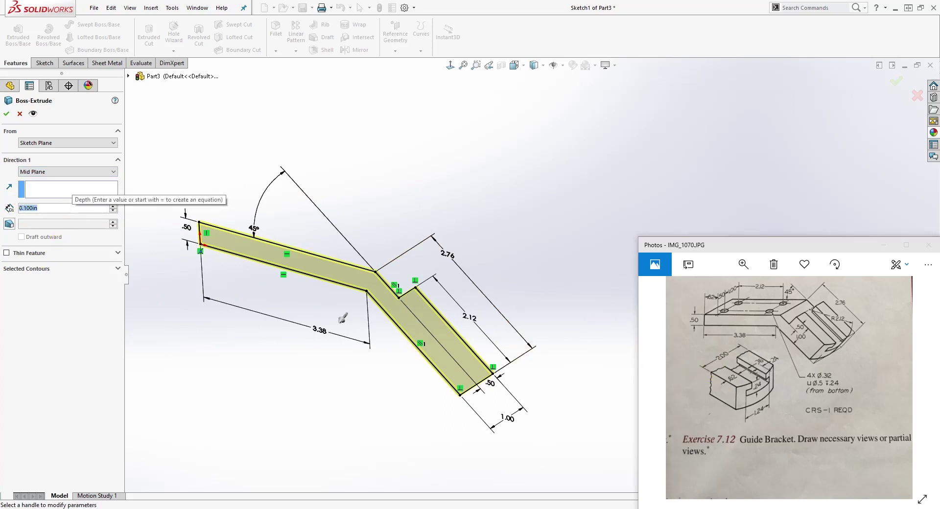
text(2)
key(Return)
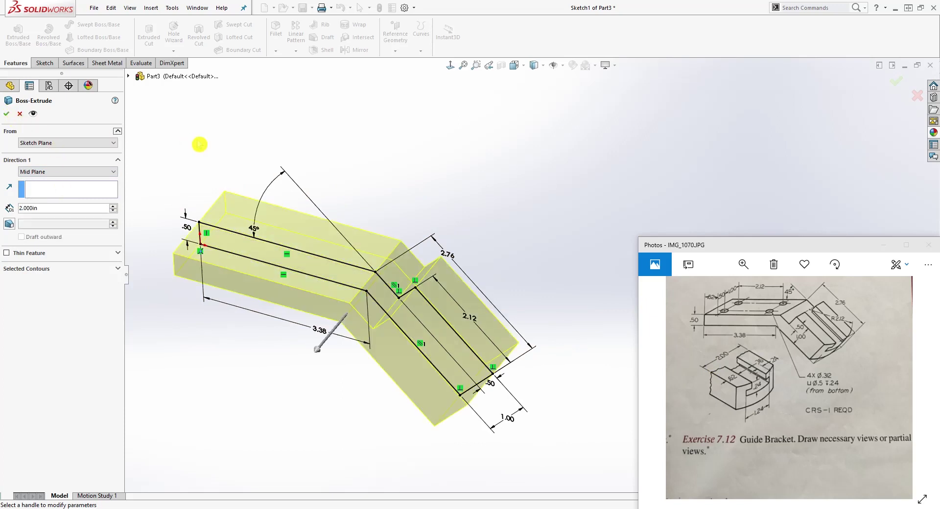
click(11, 116)
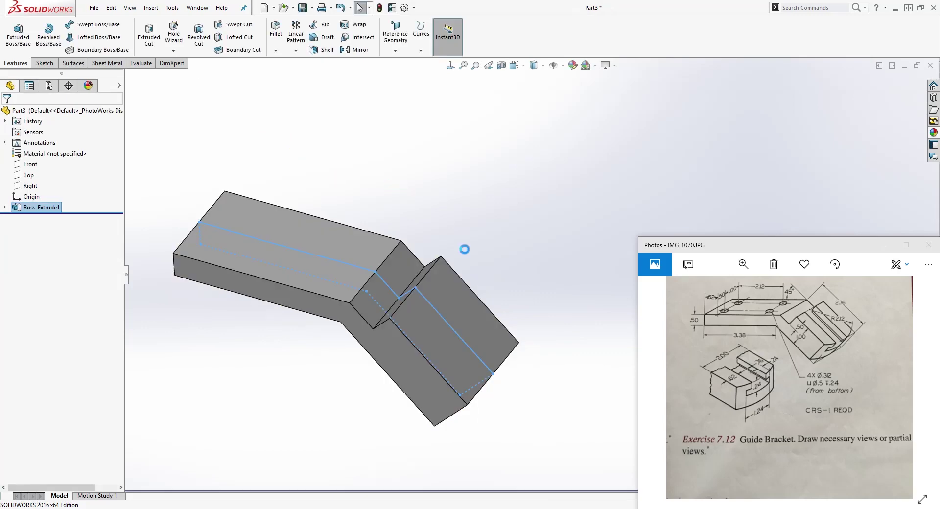
- Start a sketch on the outer sloped face of the raised block and view it straight on
scroll(464, 249, up, 3)
middle_drag(537, 267, 491, 361)
click(485, 297)
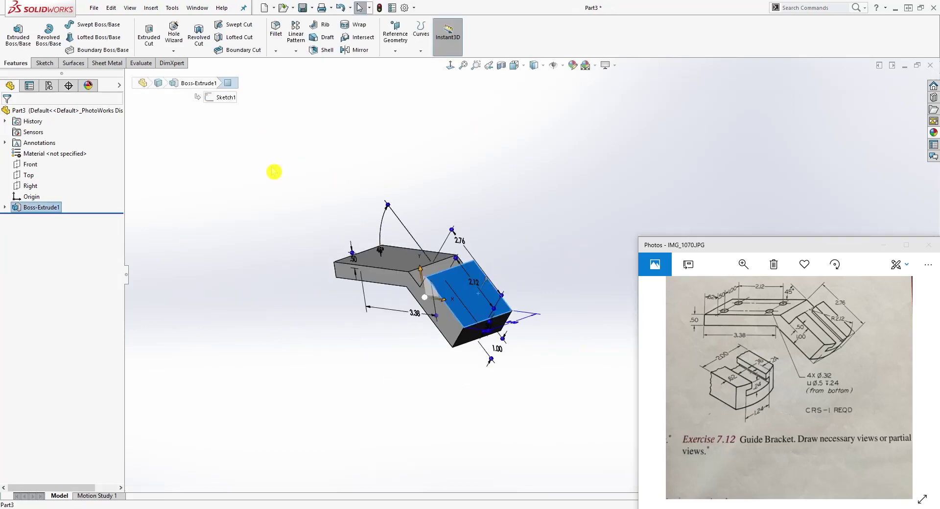
click(43, 62)
click(14, 30)
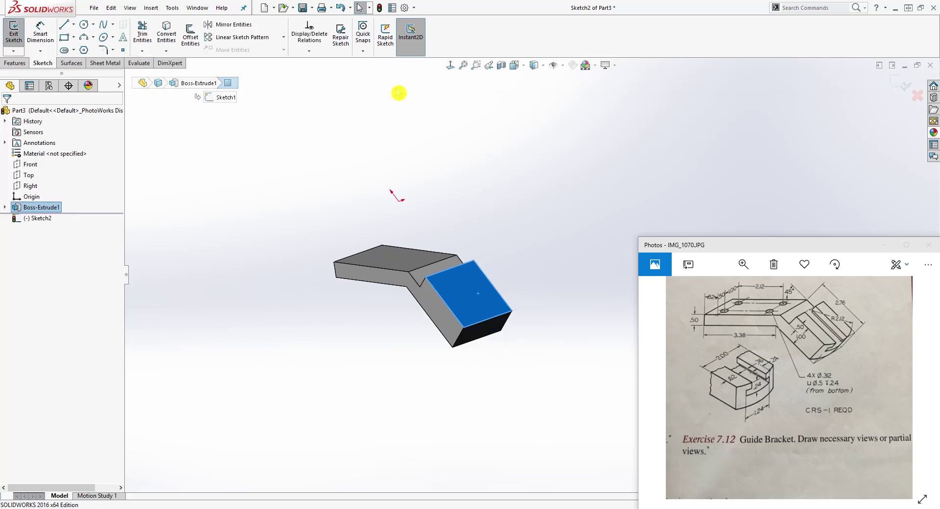
click(450, 65)
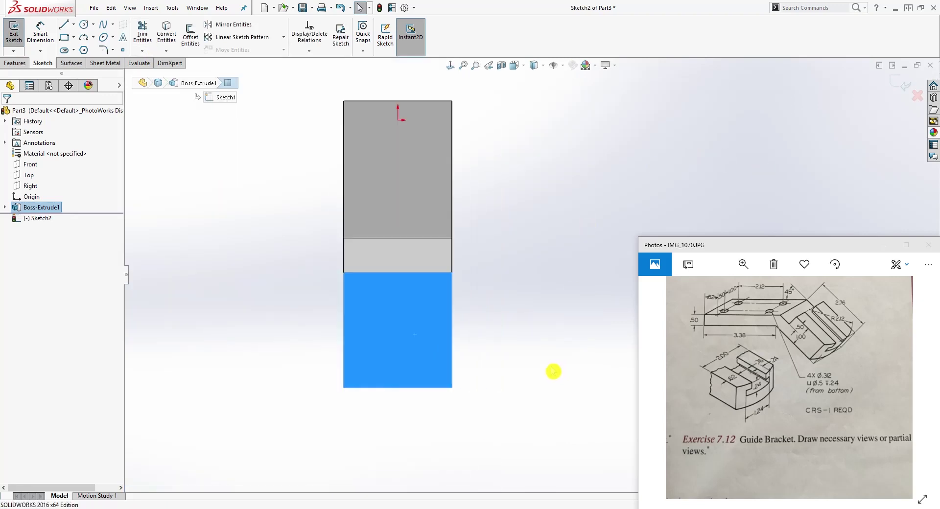
click(525, 339)
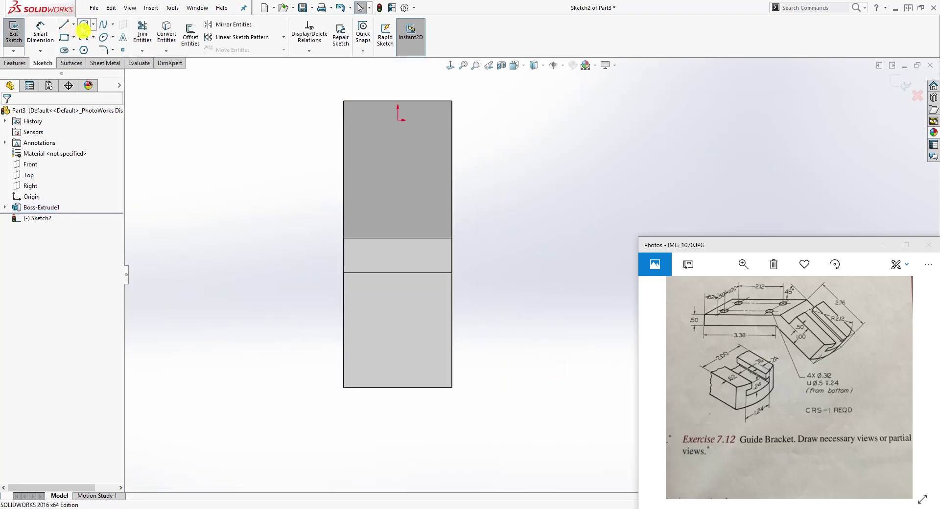
- Sketch a circle of about 2.03 in radius centred on the midpoint of the face's edge nearest the bend
click(85, 24)
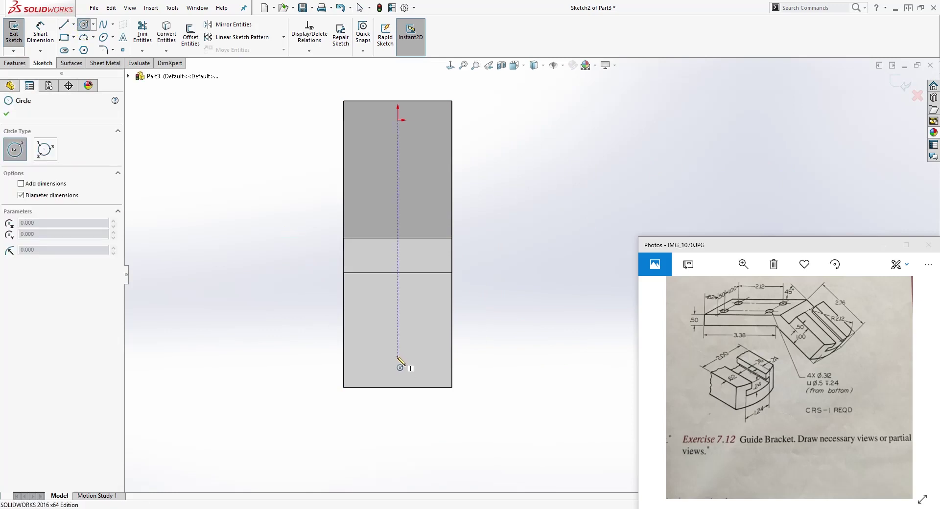
click(397, 273)
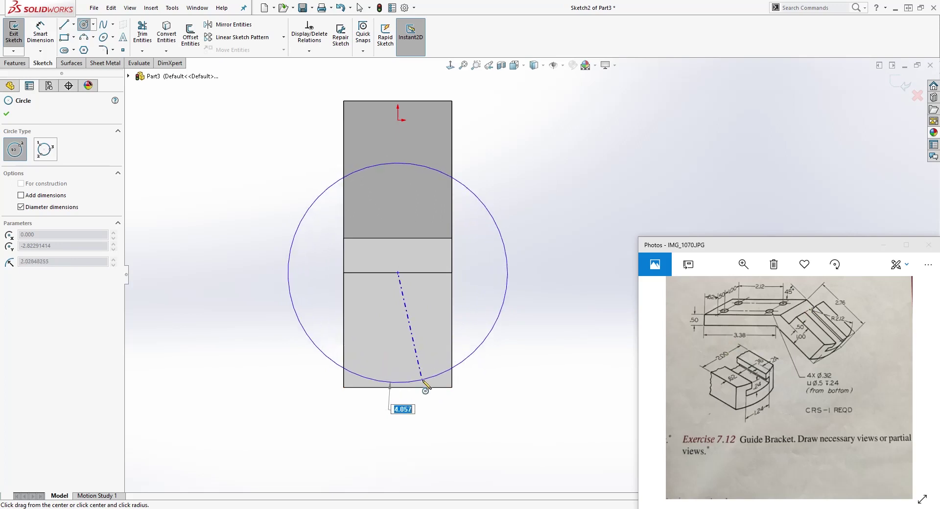
click(423, 381)
key(Escape)
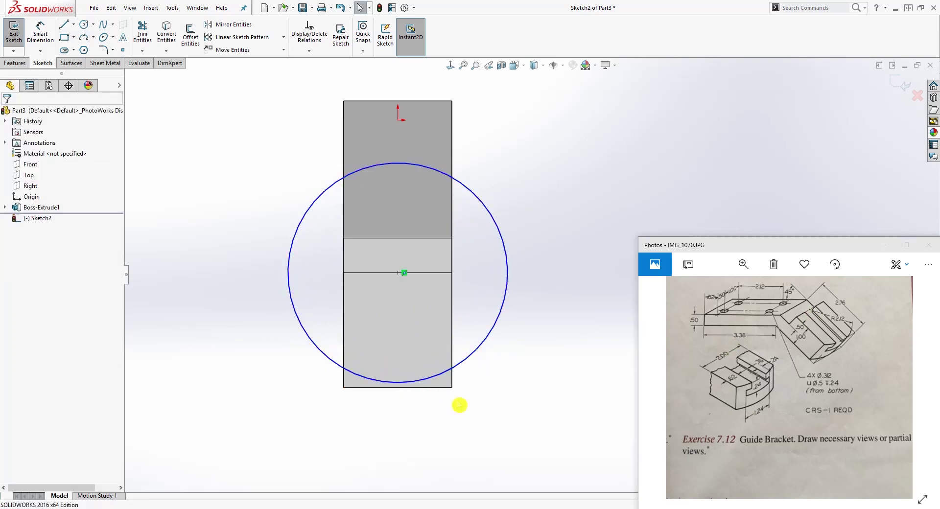
- Make the circle tangent to the far end edge of the raised block's face
click(429, 379)
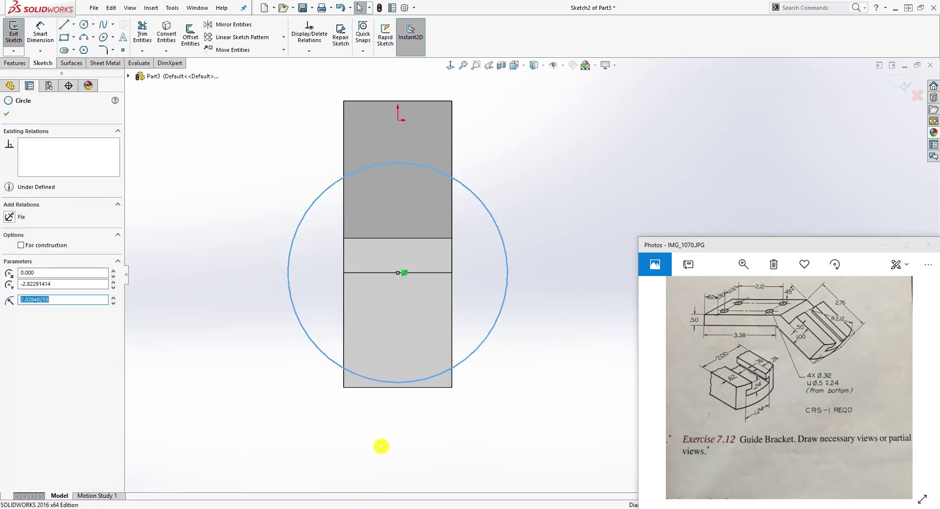
middle_drag(359, 440, 427, 227)
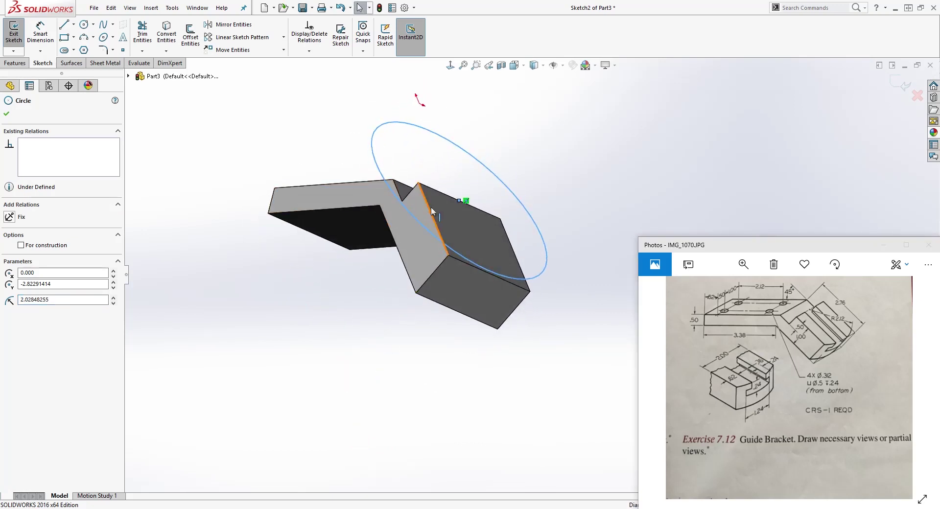
click(449, 65)
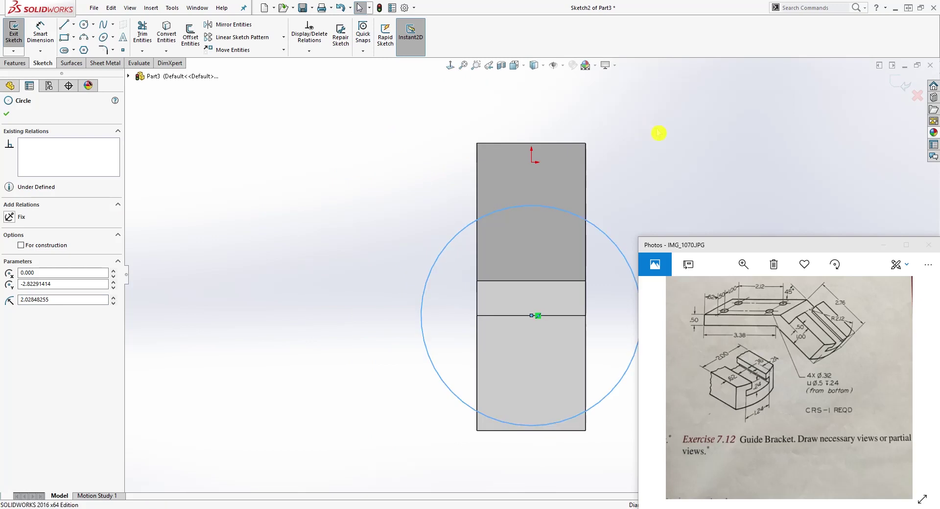
scroll(568, 378, up, 2)
scroll(568, 377, down, 3)
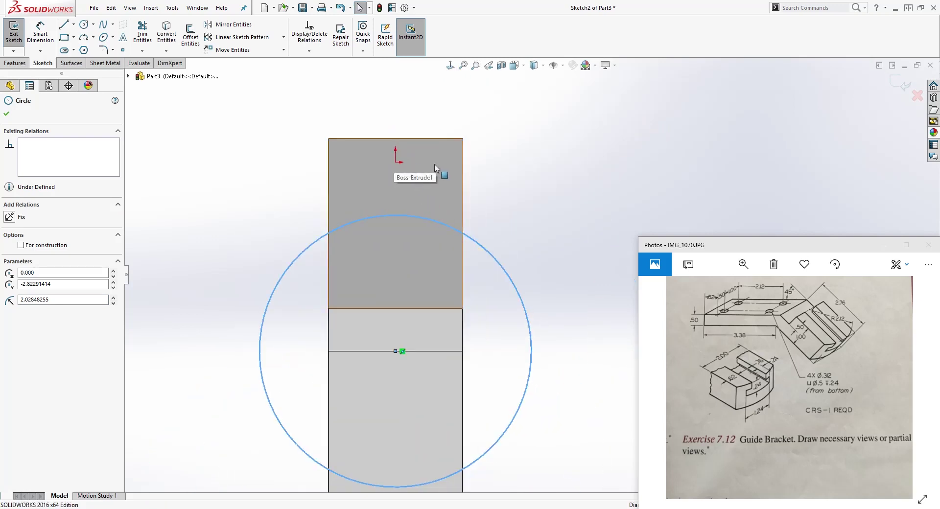
scroll(523, 323, up, 2)
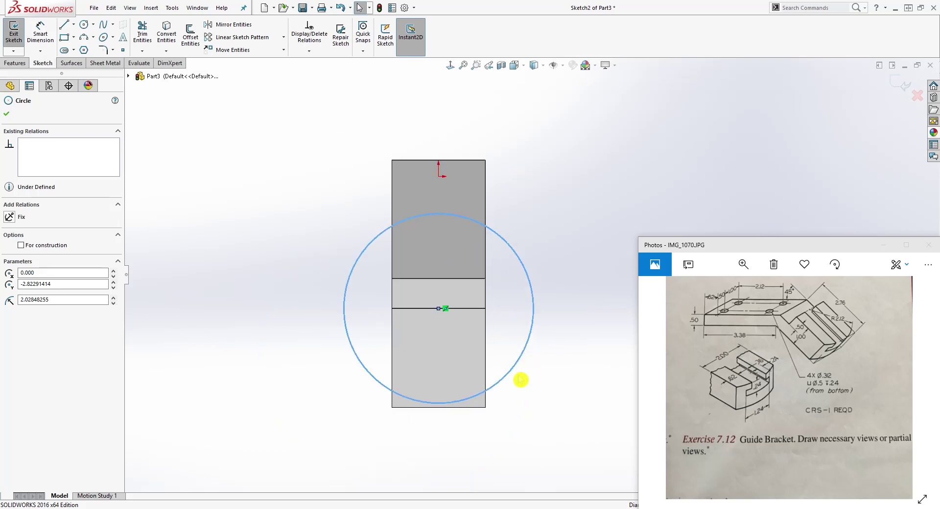
ctrl+click(464, 408)
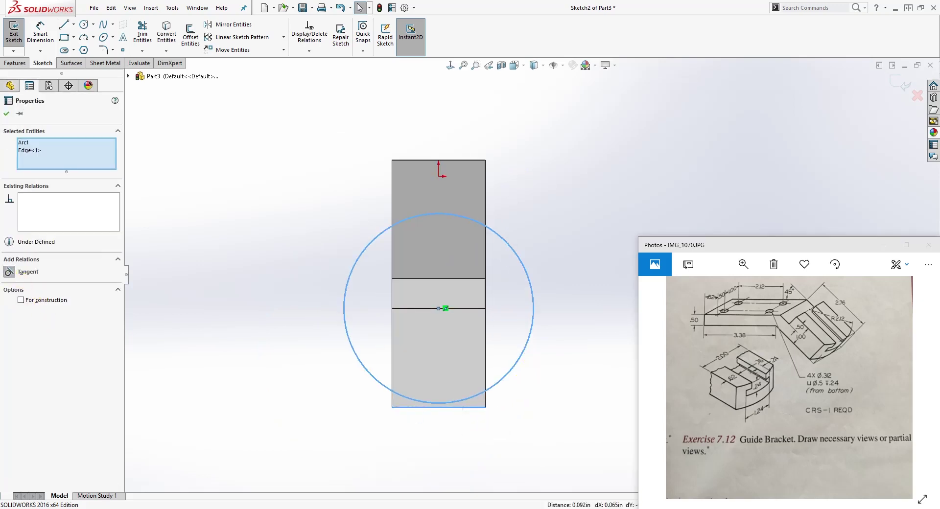
click(21, 272)
click(509, 406)
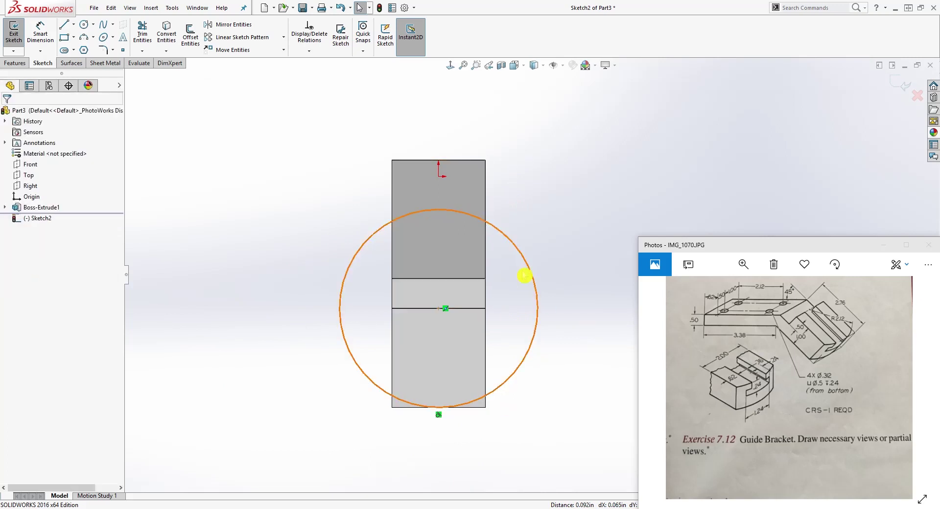
- Convert the two long side edges of the raised block's face into sketch lines
key(l)
scroll(504, 422, down, 3)
key(Escape)
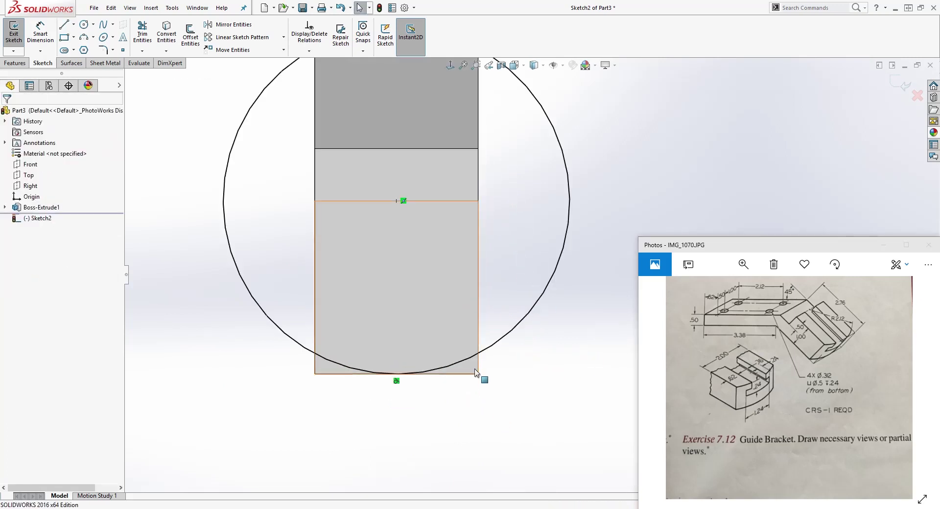
click(478, 366)
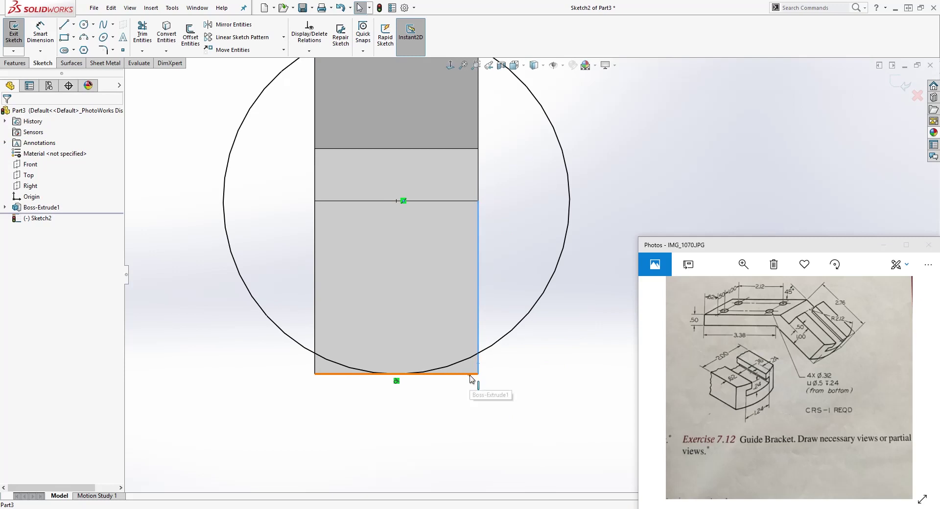
ctrl+click(315, 367)
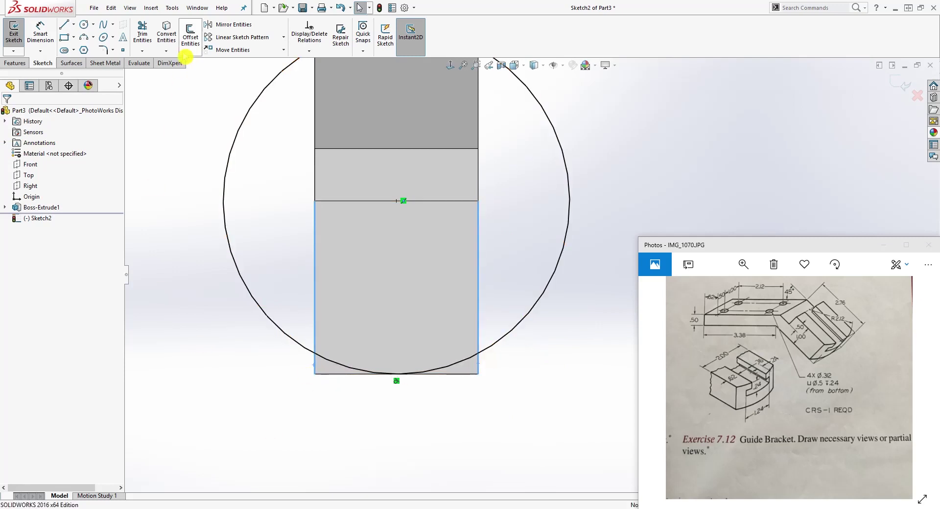
click(166, 34)
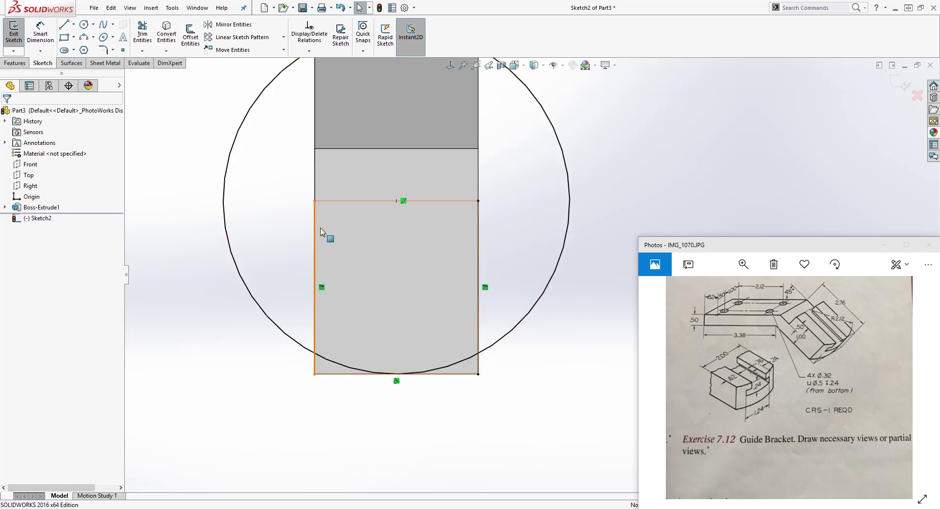
- Extend both converted side lines past the block's end edge and connect their free ends with a line
drag(315, 374, 315, 422)
drag(478, 375, 476, 421)
right_drag(575, 390, 266, 406)
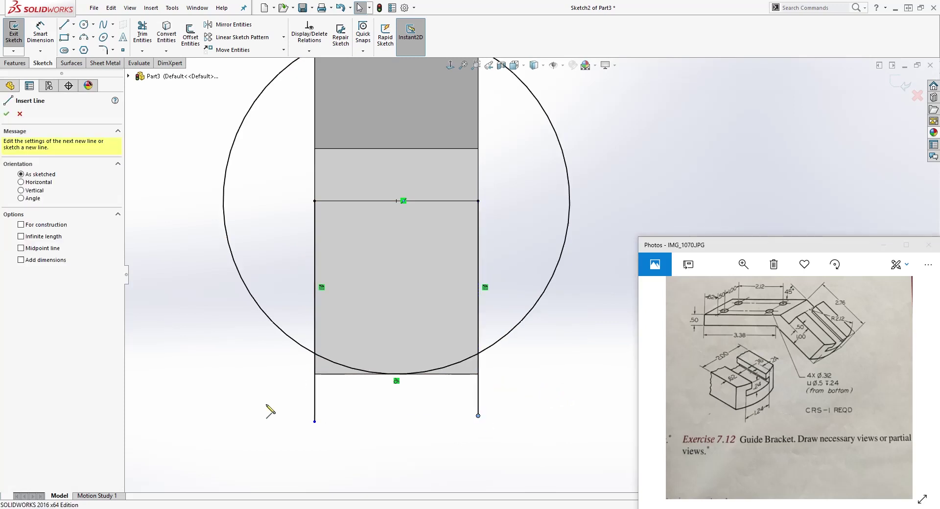
click(314, 421)
click(482, 422)
key(Escape)
- Make the line joining the free ends of the two extended side lines horizontal
click(376, 420)
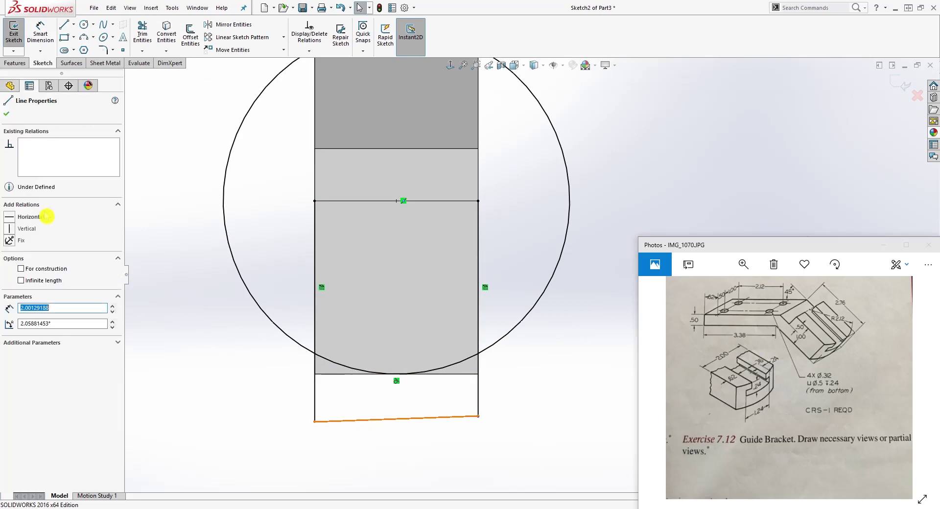
click(11, 223)
click(514, 430)
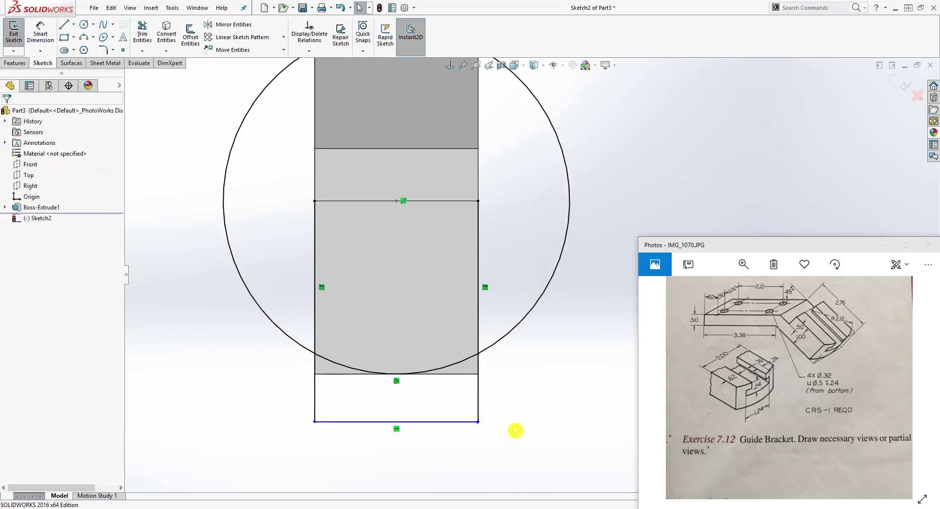
- Trim the circle down to the arc between the two side lines at the block's end
key(z)
scroll(589, 342, down, 2)
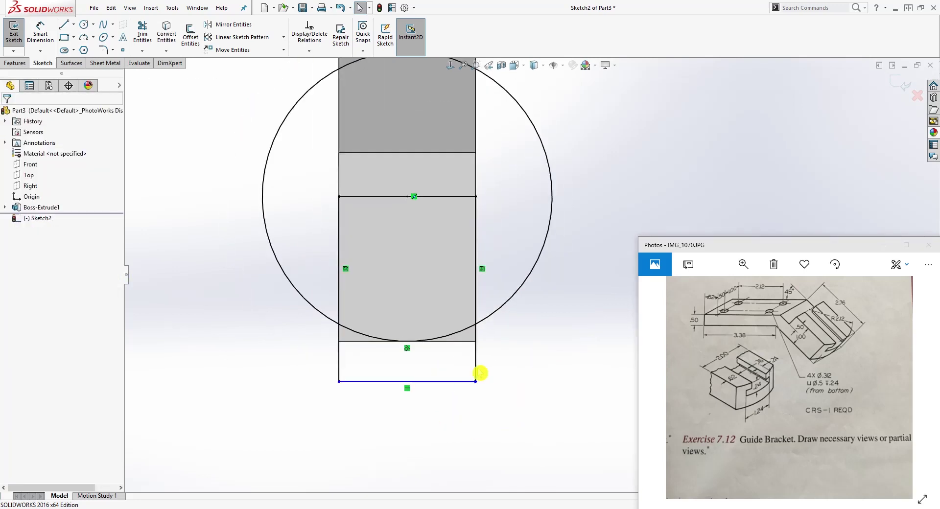
scroll(560, 200, up, 1)
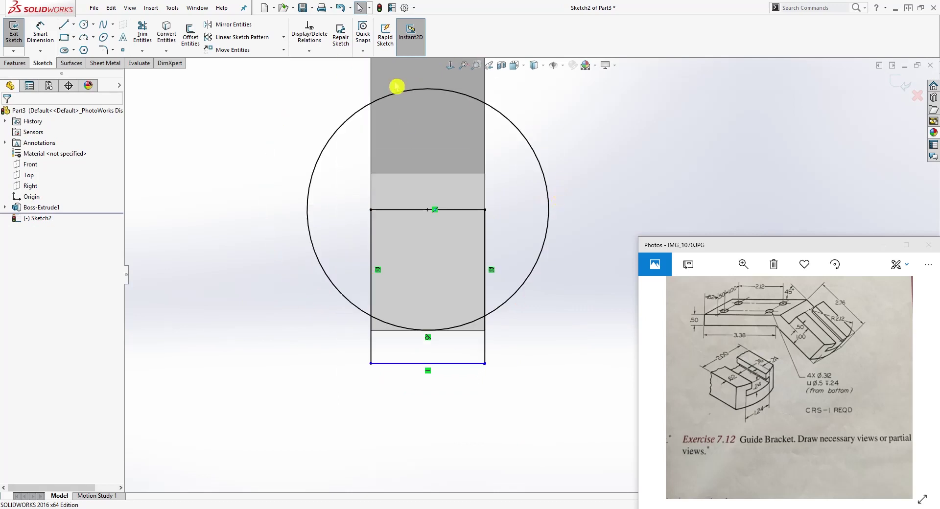
click(147, 34)
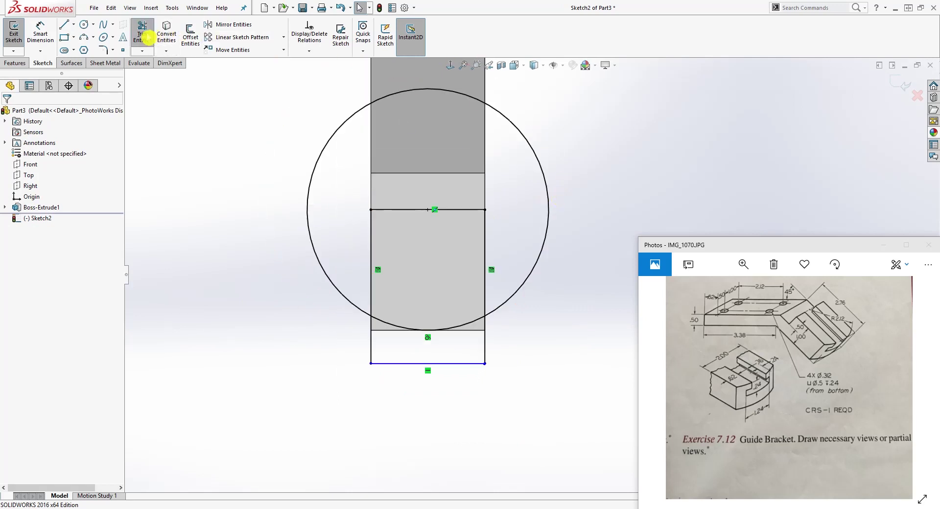
click(380, 100)
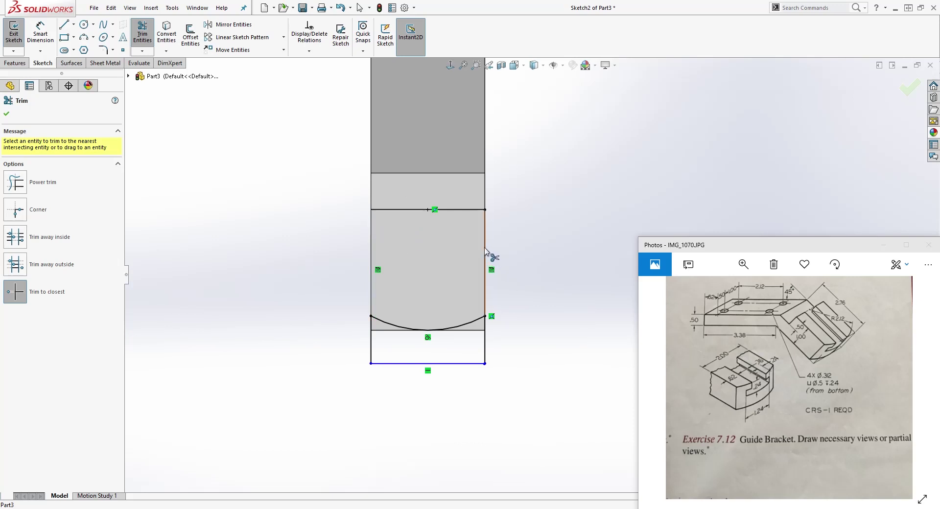
key(Escape)
- Dimension the side line from the arc's endpoint to the outer horizontal line as 0.5 in
middle_drag(524, 369, 274, 227)
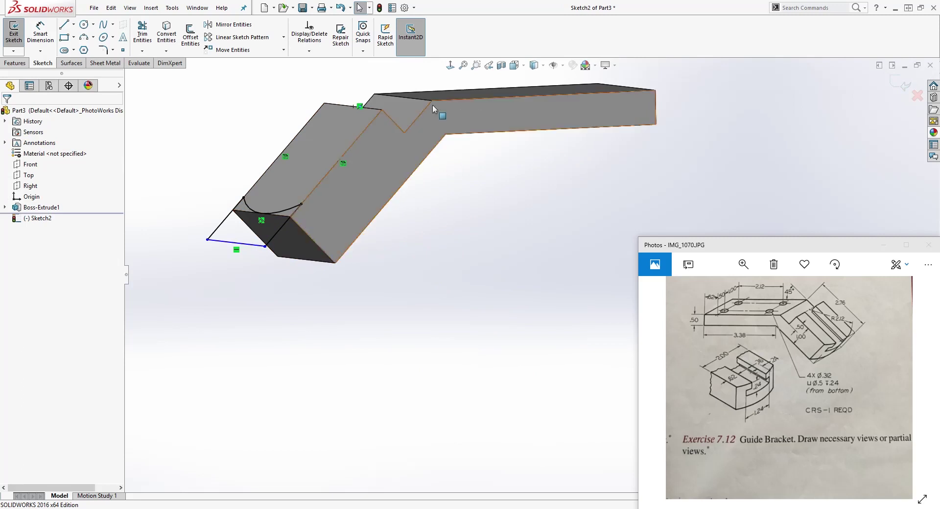
click(452, 67)
scroll(586, 378, up, 3)
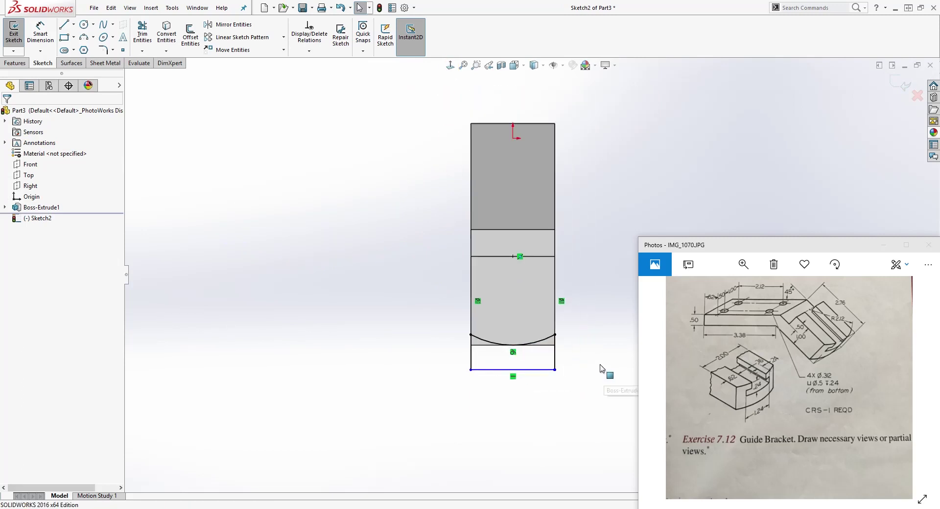
scroll(605, 373, down, 3)
right_drag(561, 394, 552, 337)
click(530, 314)
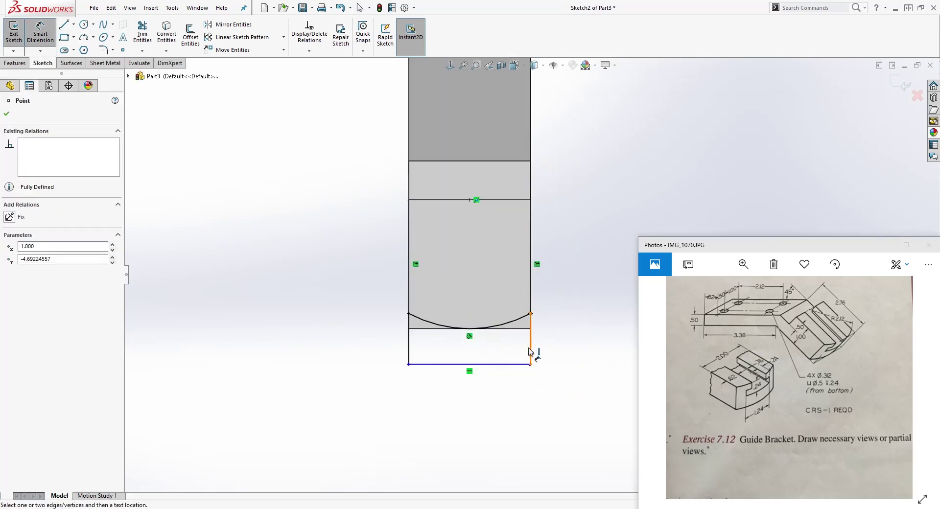
click(530, 365)
click(566, 351)
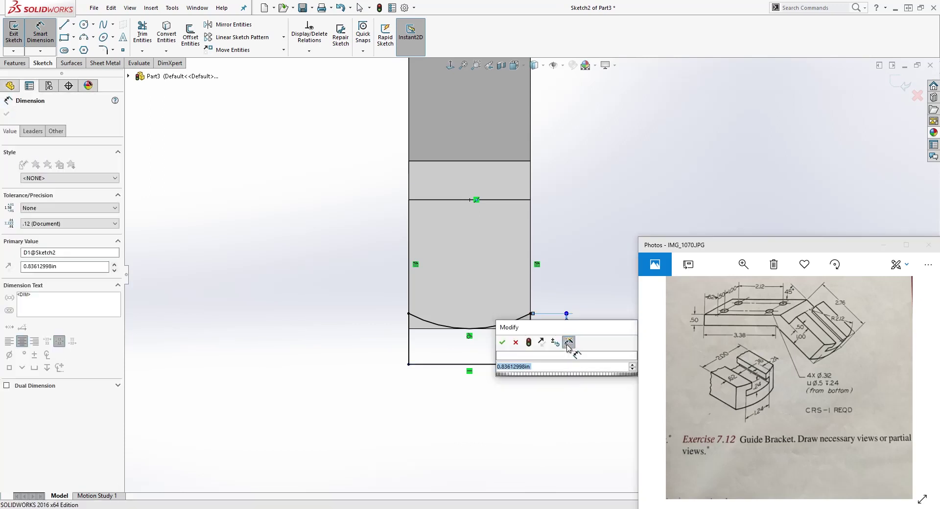
text(.5)
key(Return)
key(Escape)
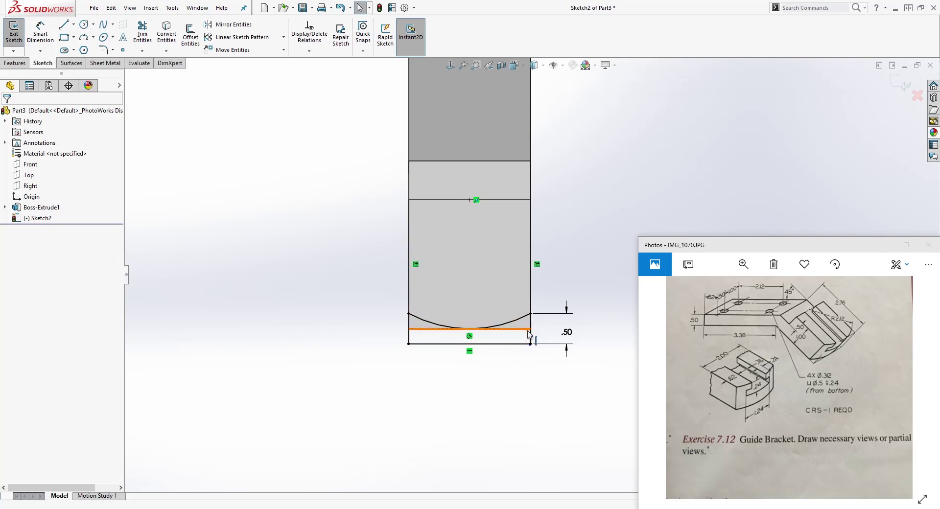
mouse_move(474, 398)
middle_down()
mouse_move(466, 367)
mouse_move(411, 289)
mouse_move(397, 322)
middle_up()
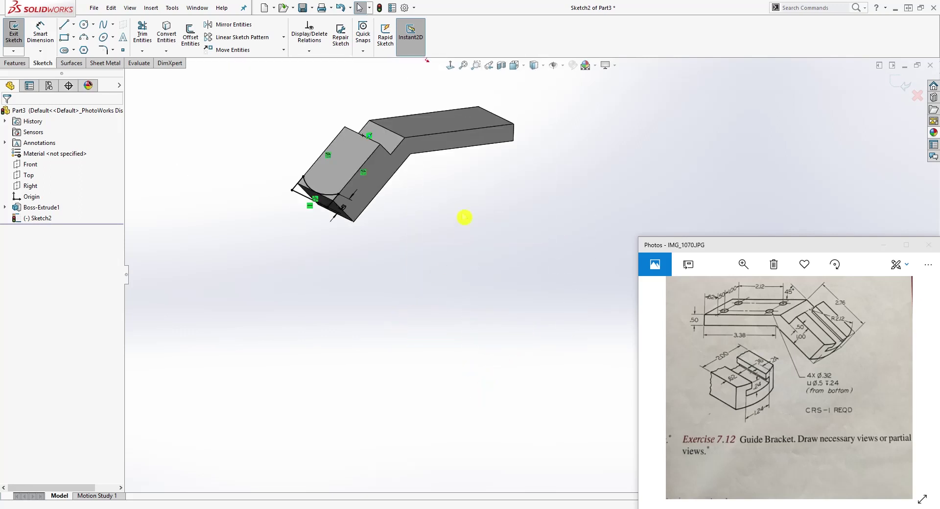
click(20, 64)
scroll(367, 146, down, 3)
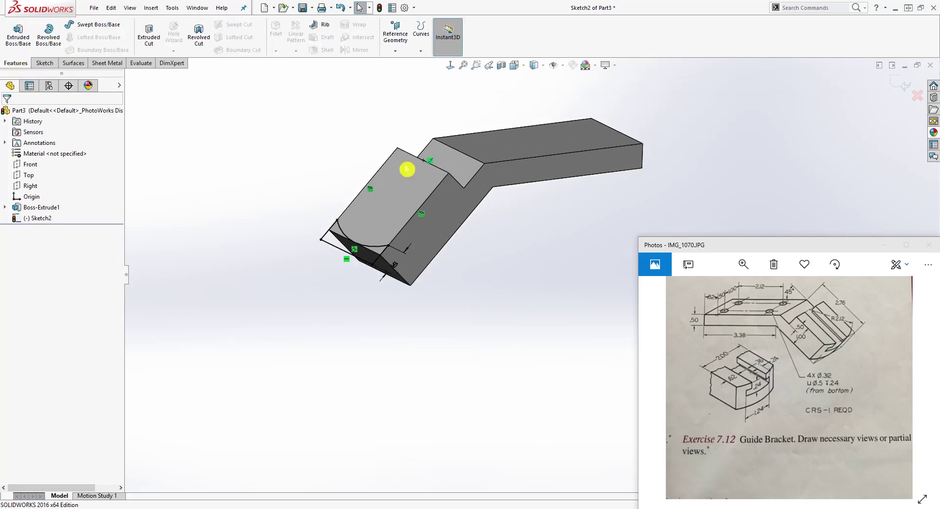
click(148, 35)
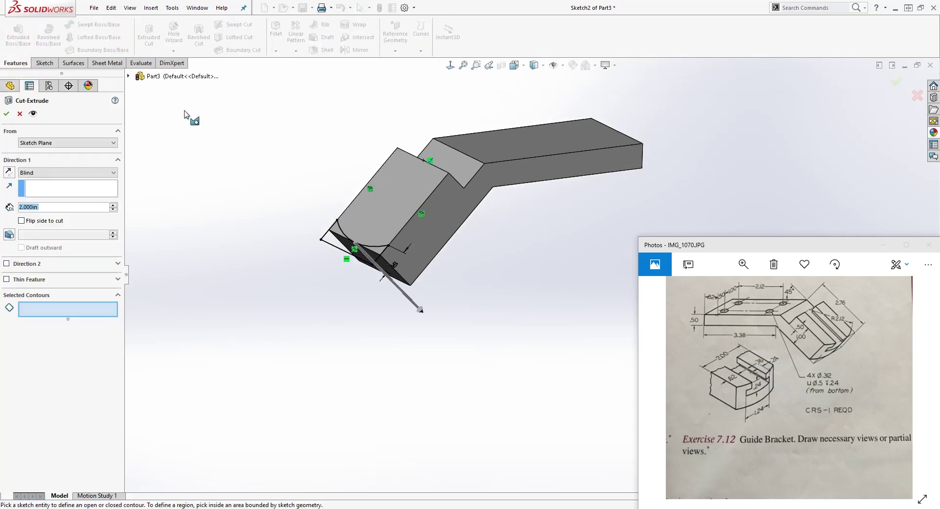
scroll(375, 254, down, 1)
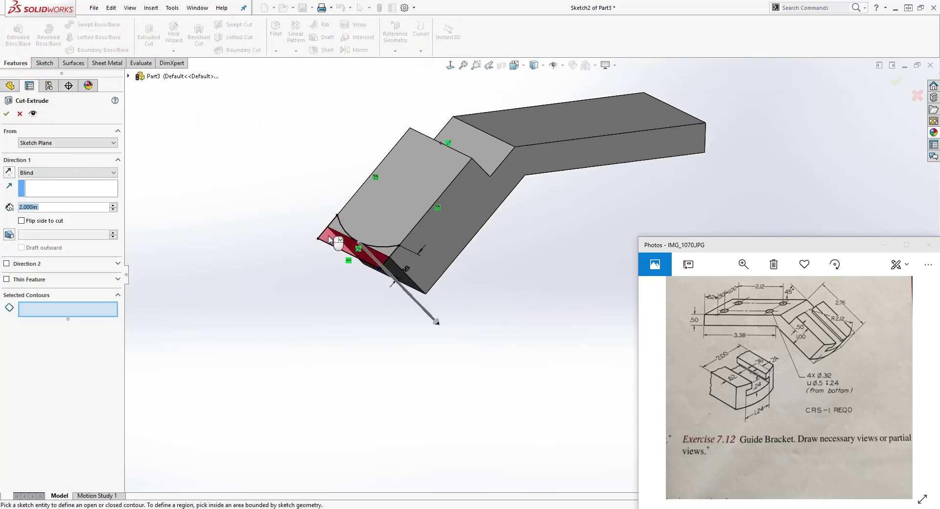
key(Escape)
- Join the endpoints of the side line and the outer horizontal line at their shared corner to close the profile
scroll(345, 260, down, 1)
middle_drag(345, 262, 346, 285)
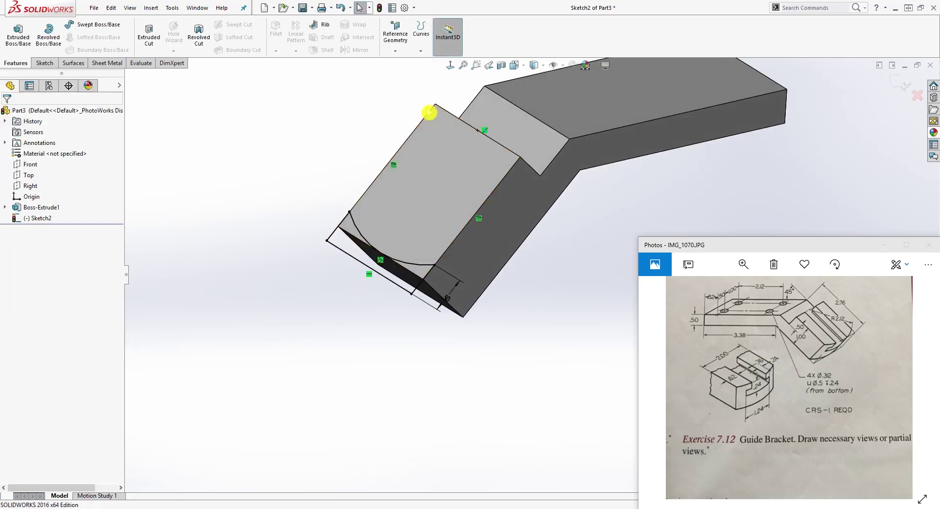
click(449, 65)
scroll(566, 392, down, 8)
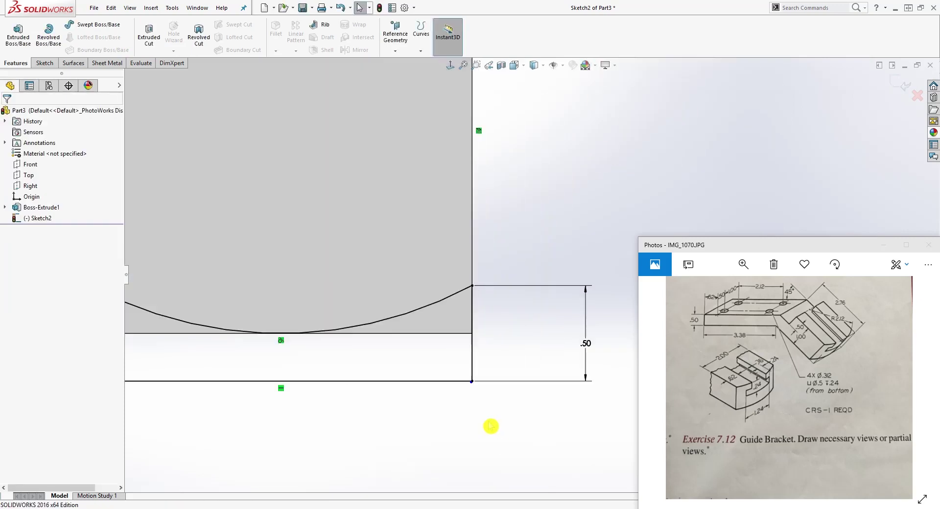
drag(472, 228, 574, 346)
click(574, 347)
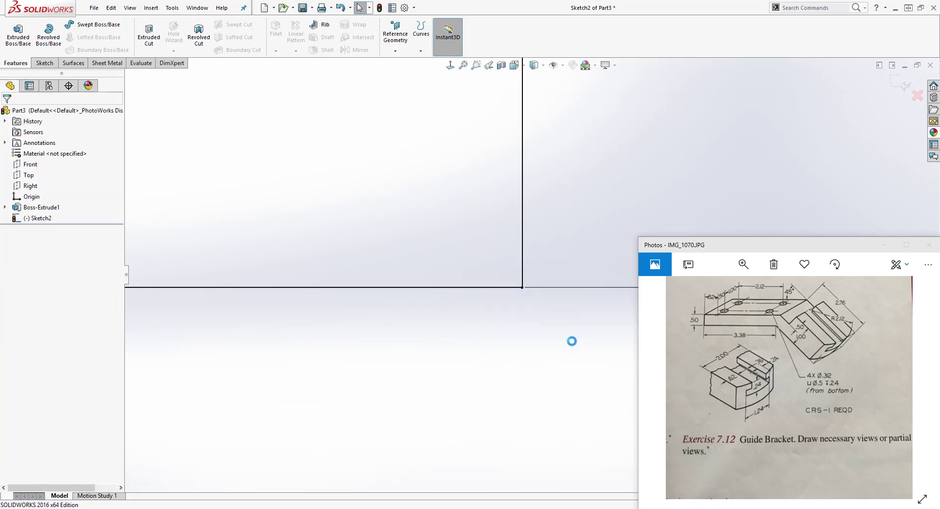
scroll(431, 176, up, 8)
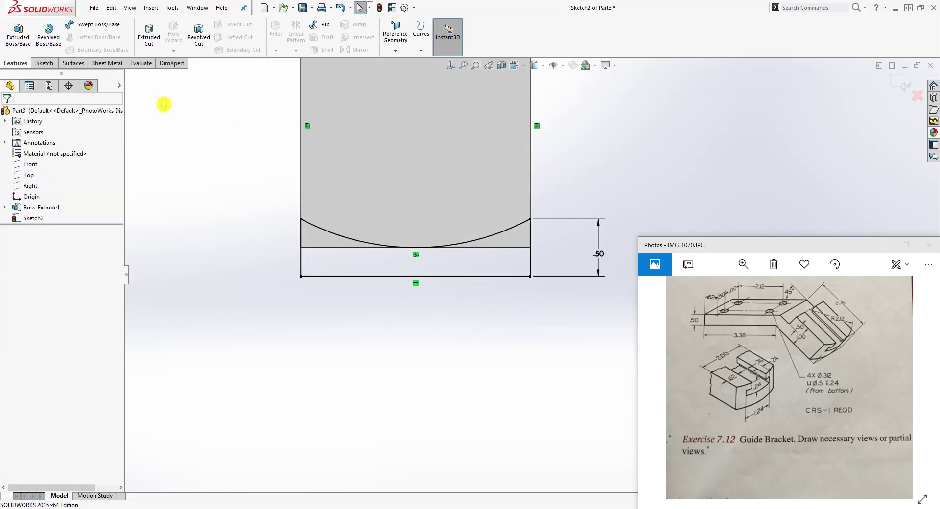
- Cut-extrude the arc-ended profile through the sloped block with the Up To Next end condition
click(138, 37)
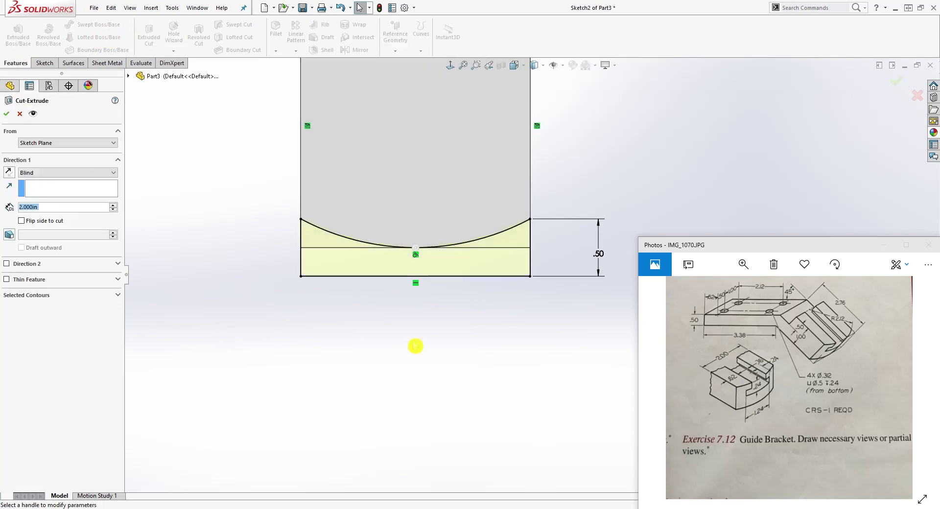
click(73, 174)
click(61, 200)
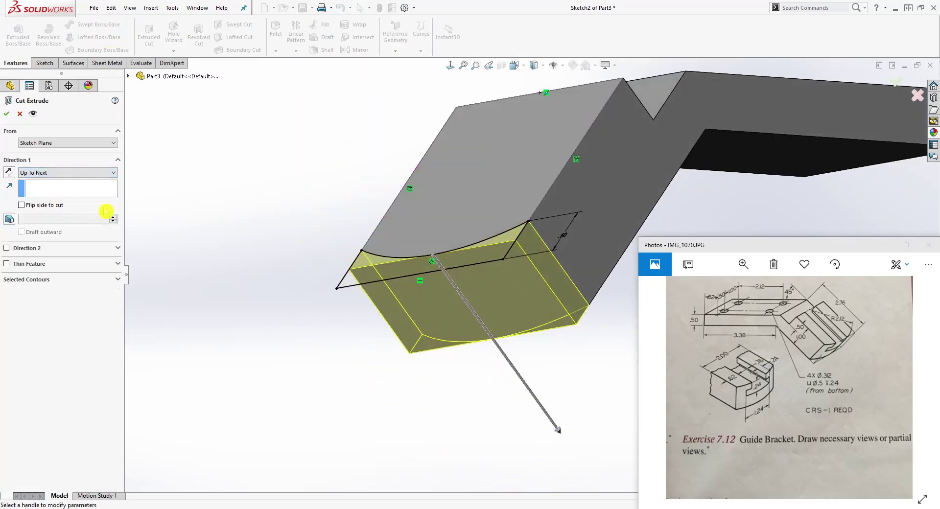
click(8, 114)
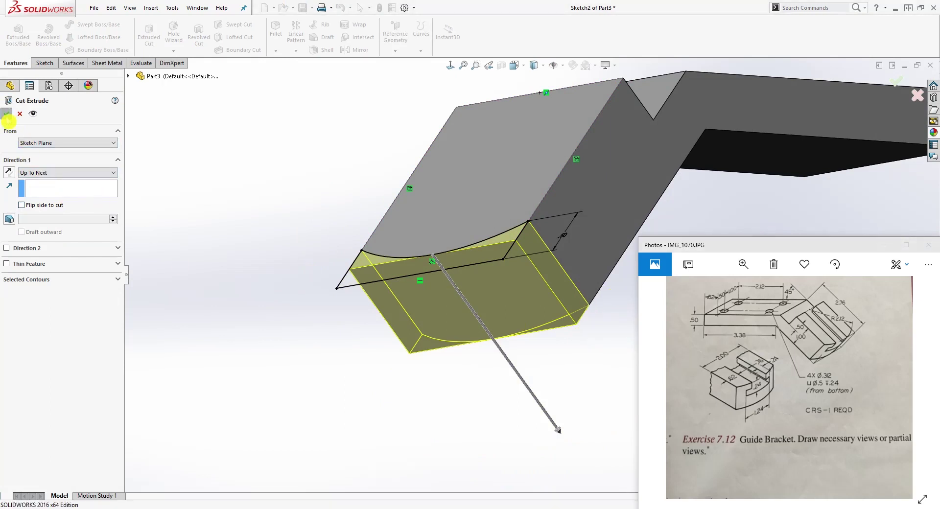
scroll(357, 154, up, 3)
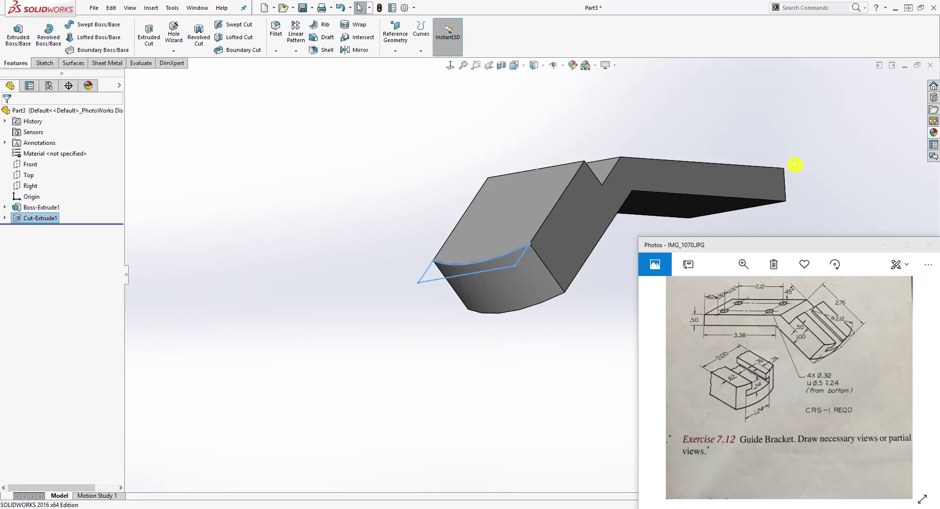
- Start a sketch on the raised block's small step face nearest the bend and view it face-on
click(754, 162)
scroll(750, 193, up, 3)
scroll(706, 162, down, 3)
scroll(705, 162, up, 3)
middle_drag(561, 279, 438, 222)
click(439, 222)
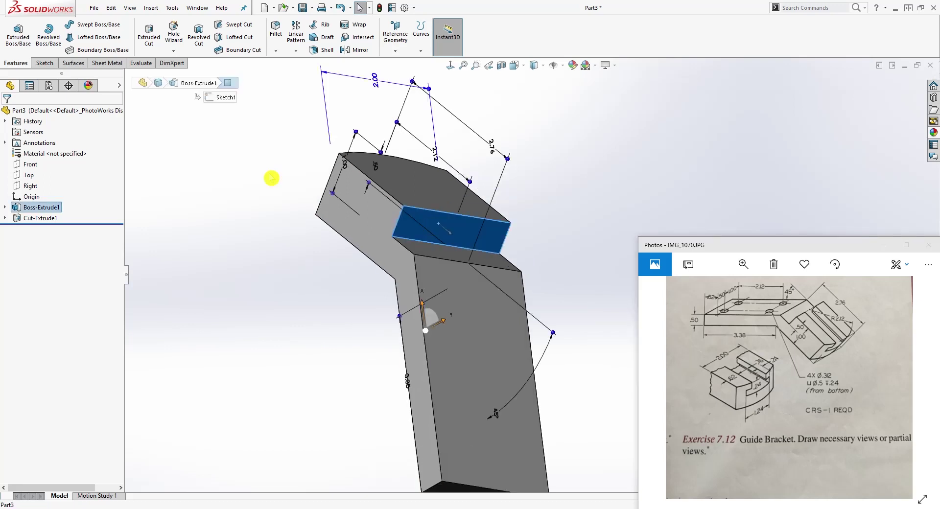
click(38, 63)
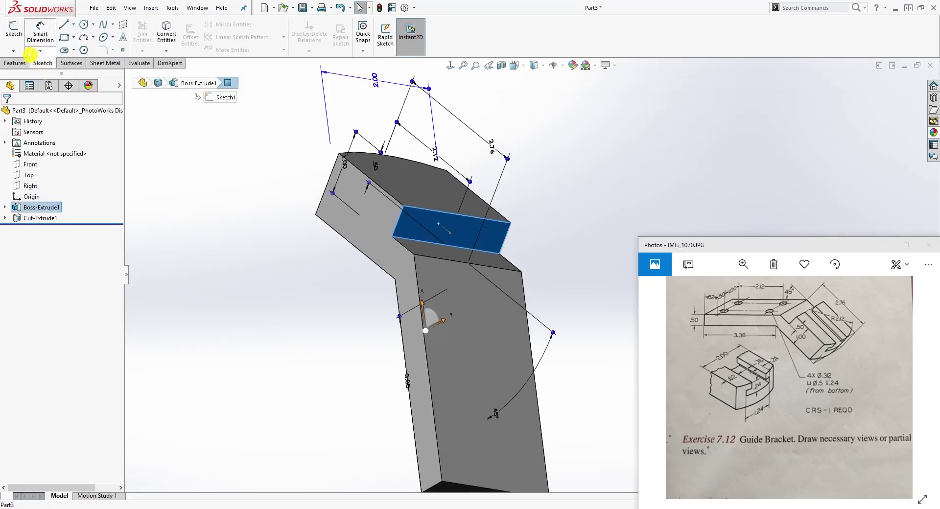
click(13, 31)
click(450, 66)
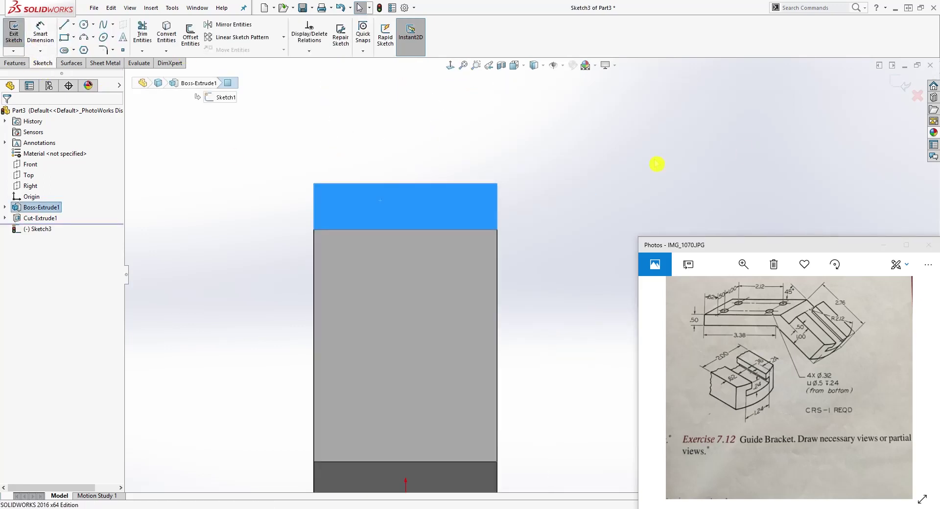
- Flip to the opposite normal view and sketch a wide, shallow corner rectangle within the upper half of the block's rounded end
scroll(517, 418, down, 2)
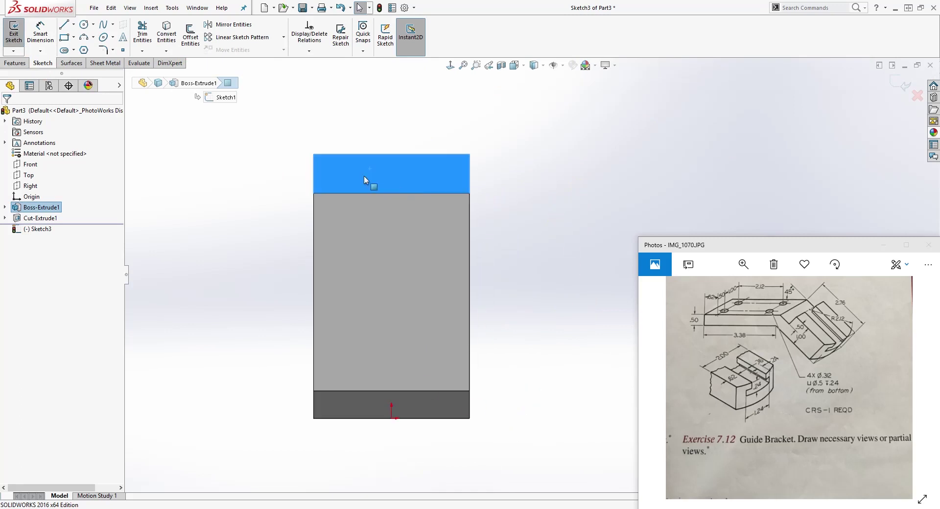
click(593, 264)
middle_drag(420, 204, 527, 229)
click(450, 65)
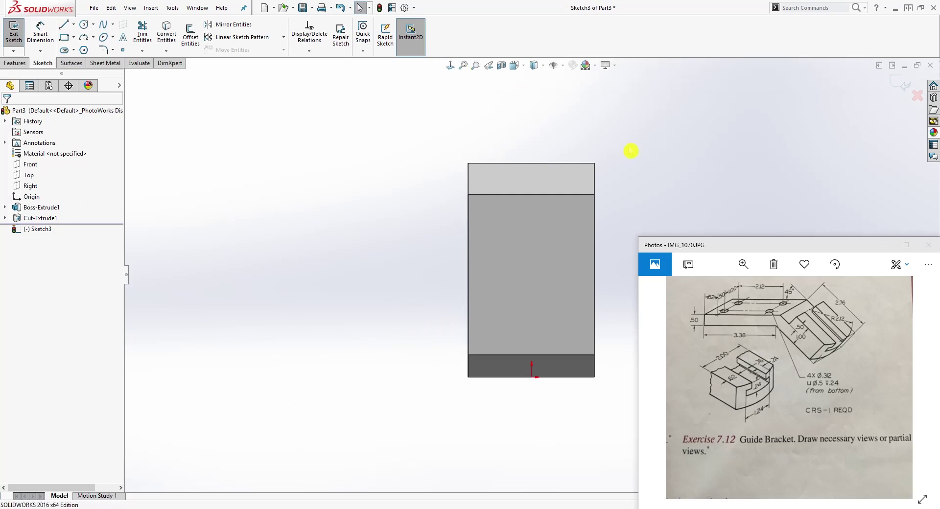
scroll(566, 332, down, 2)
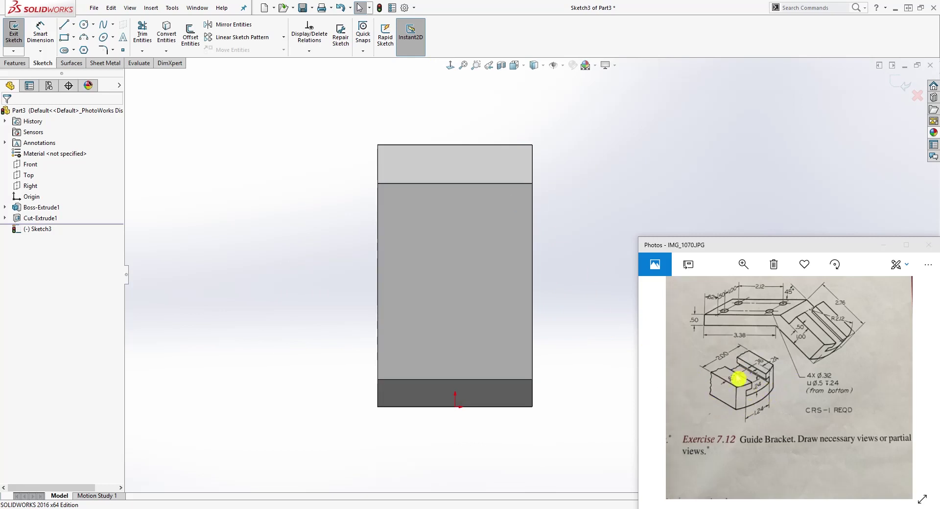
click(449, 69)
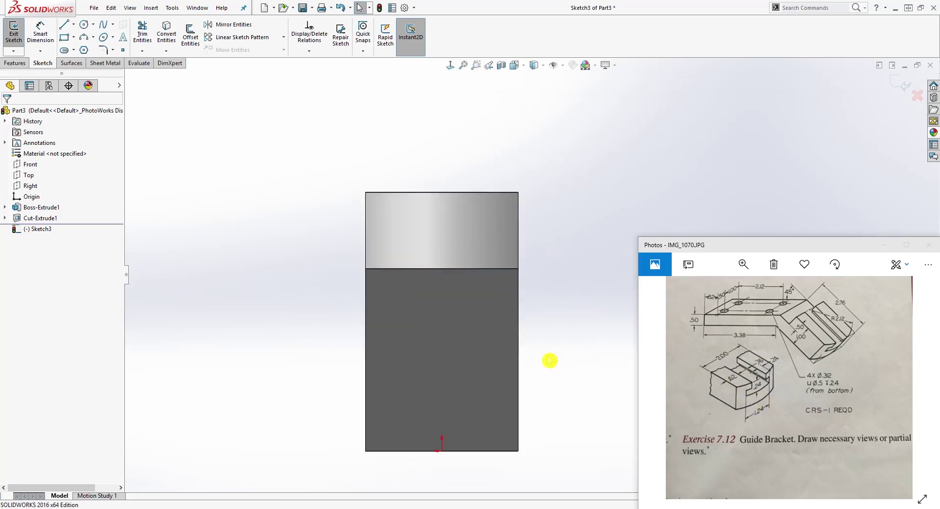
scroll(548, 397, down, 1)
click(410, 462)
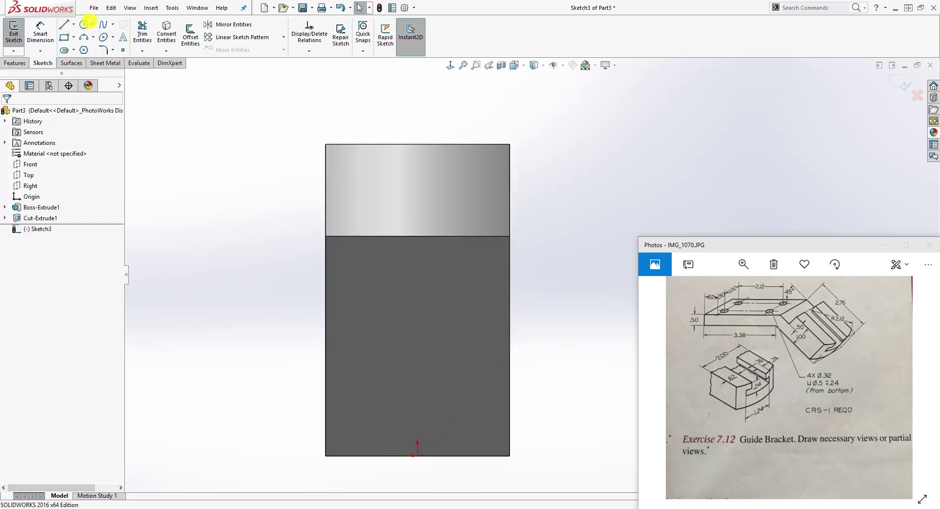
click(64, 38)
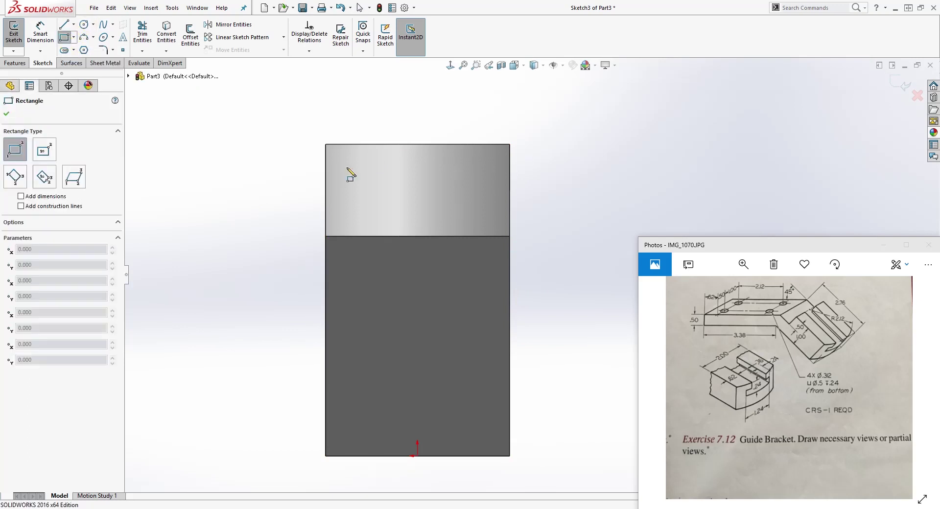
click(371, 164)
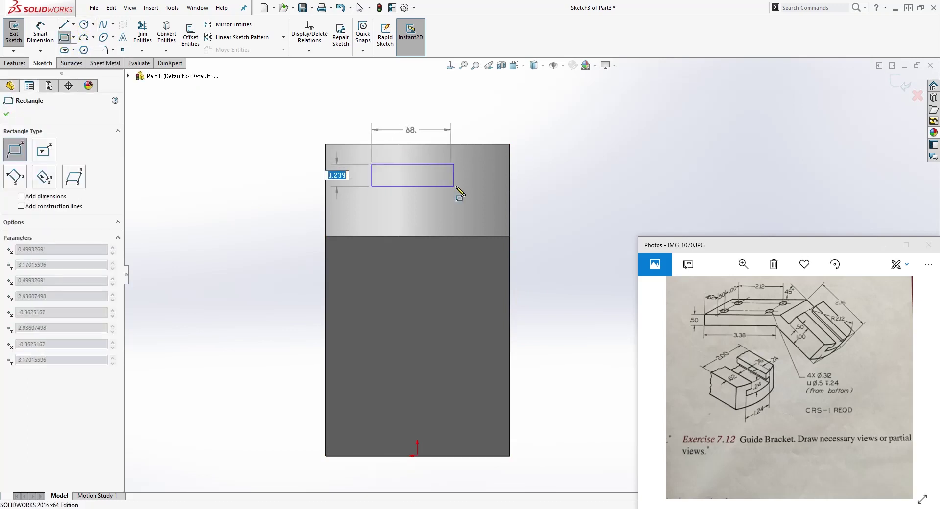
click(477, 184)
key(Escape)
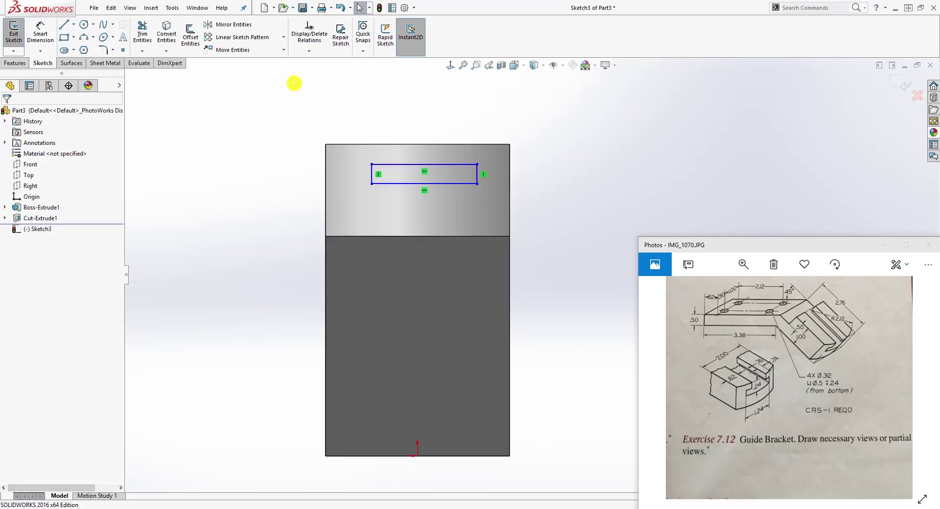
- Sketch two vertical lines, each about 0.22 in long, between the block's top edge and the rectangle's upper side, inset from its ends
click(64, 28)
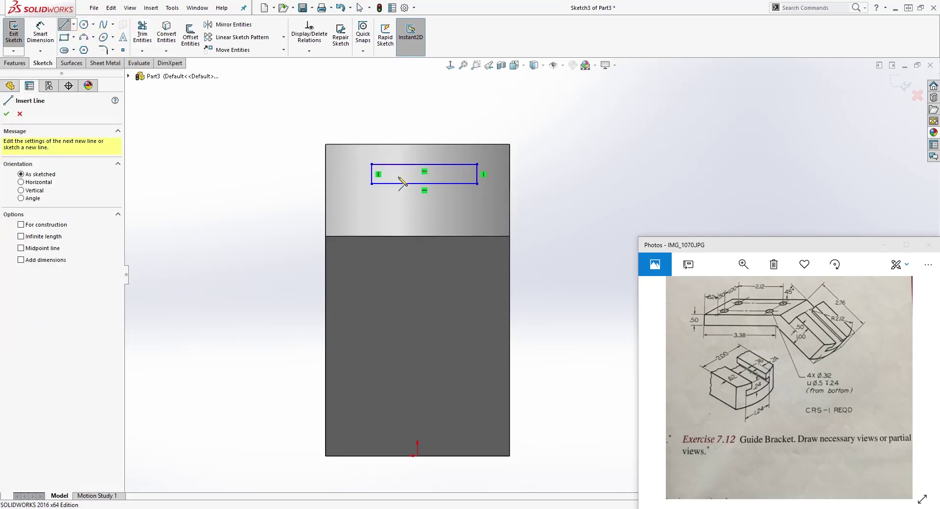
click(398, 144)
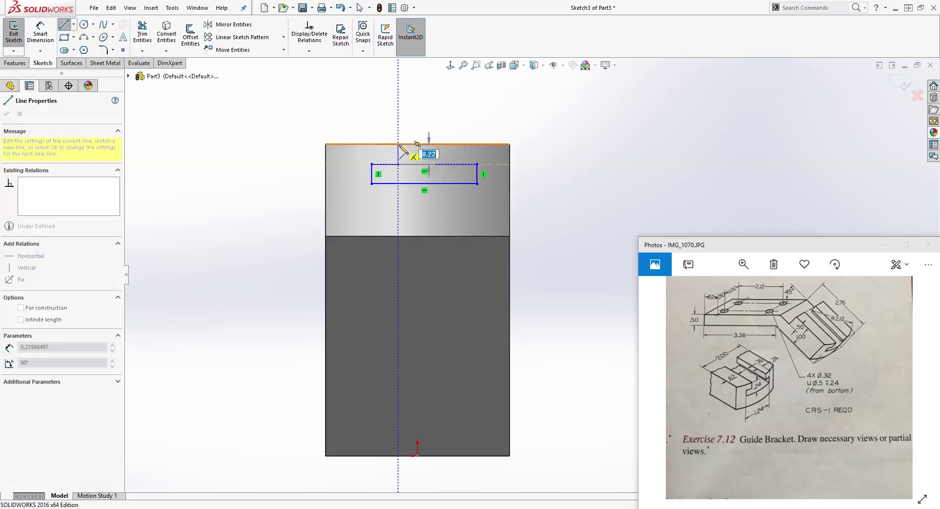
click(398, 164)
key(Escape)
scroll(571, 174, down, 1)
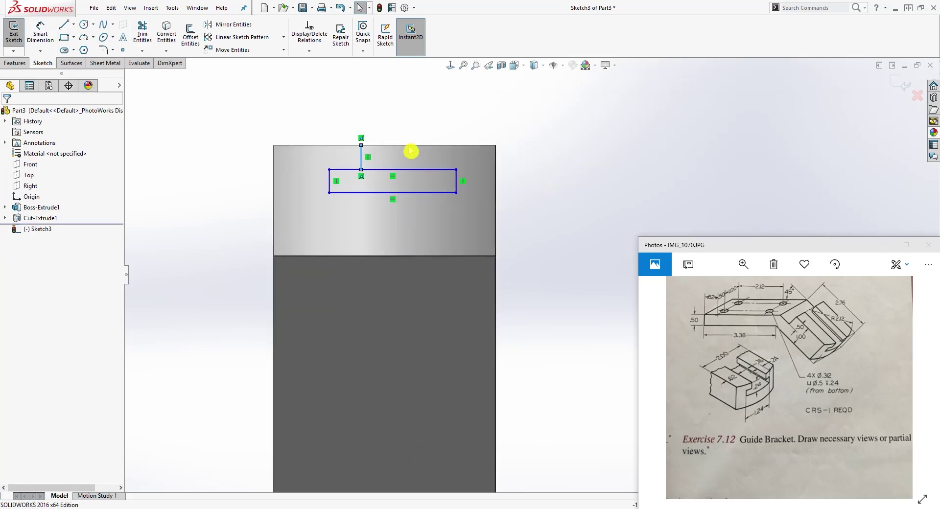
key(Return)
click(424, 169)
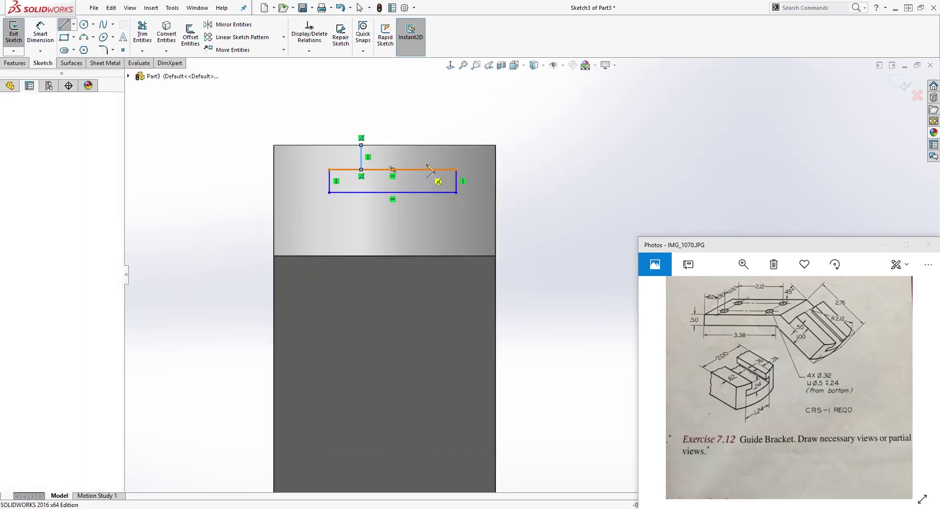
click(424, 145)
key(Escape)
scroll(495, 189, down, 2)
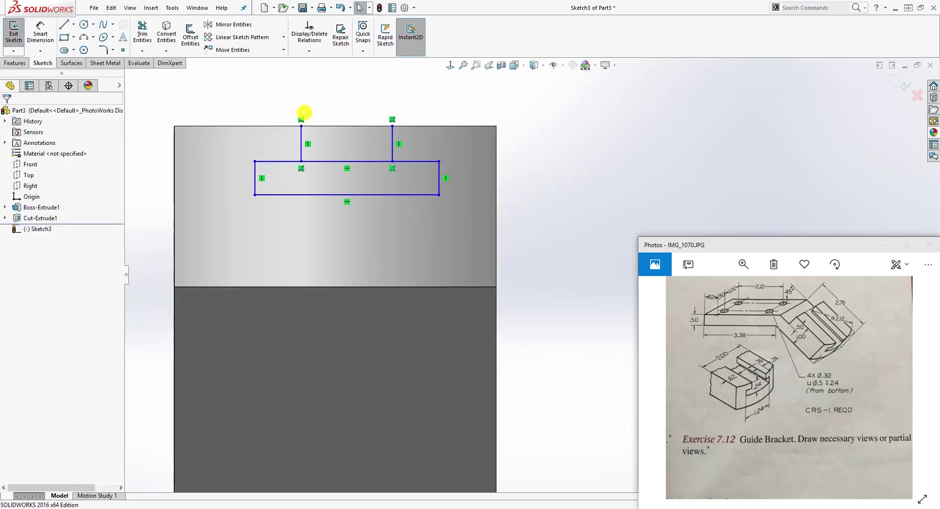
- Sketch a horizontal line about 0.57 in long along the block's top edge, joining the upper ends of the two vertical lines
key(Return)
click(301, 126)
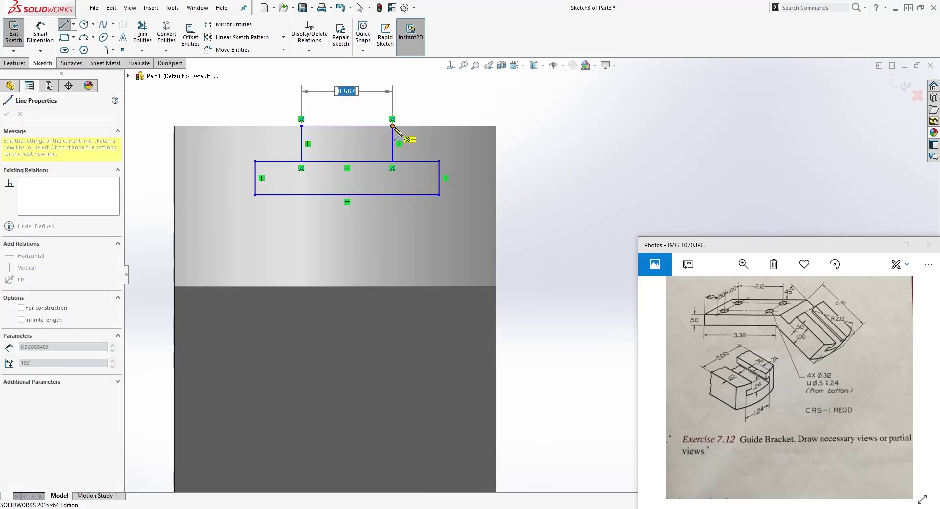
click(392, 126)
scroll(408, 228, up, 1)
scroll(408, 228, down, 1)
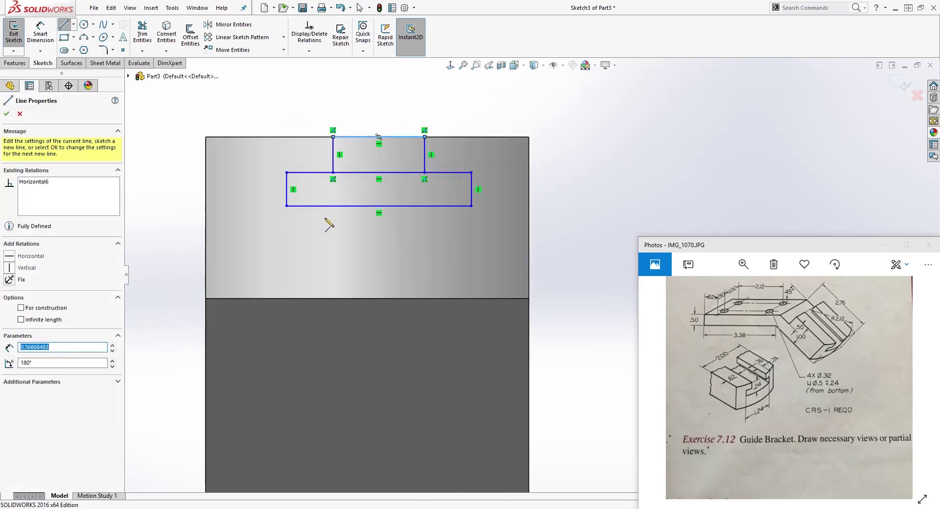
key(Escape)
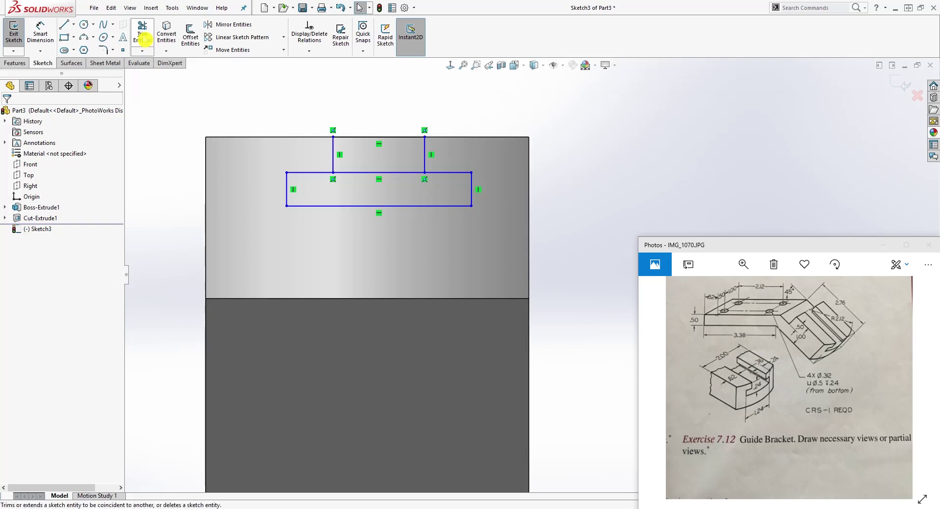
- Trim away the segment of the rectangle's upper side between the two vertical lines to form one T-shaped outline
click(143, 35)
click(365, 173)
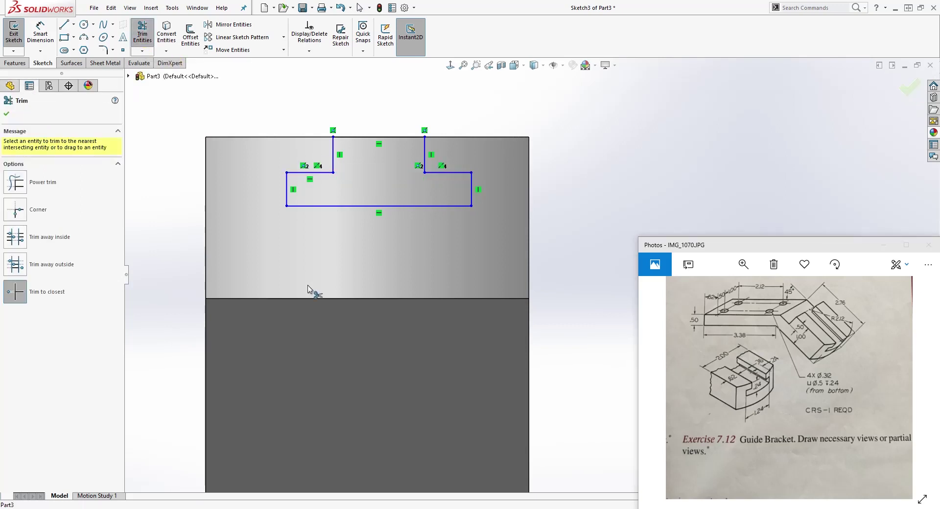
key(Escape)
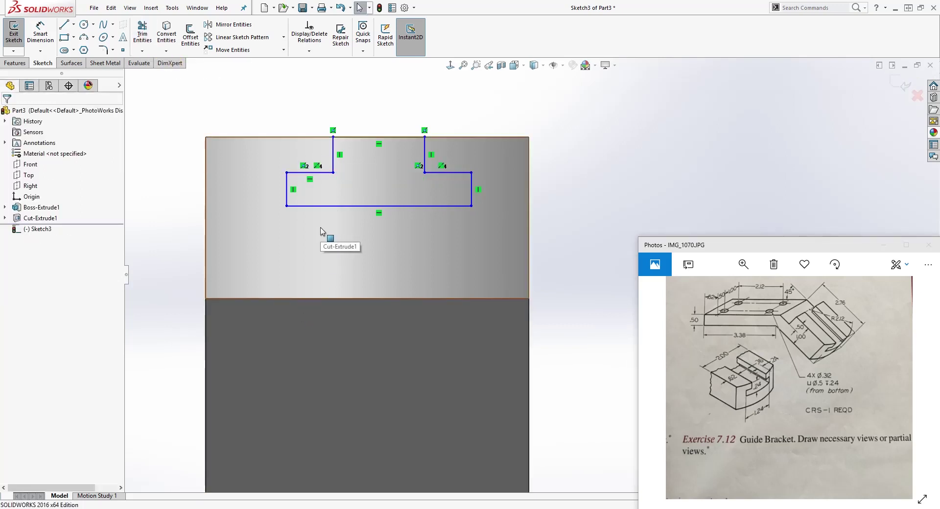
- Dimension the distance from the block's left edge to the left vertical line of the slot neck as 0.62 in
right_drag(168, 243, 175, 201)
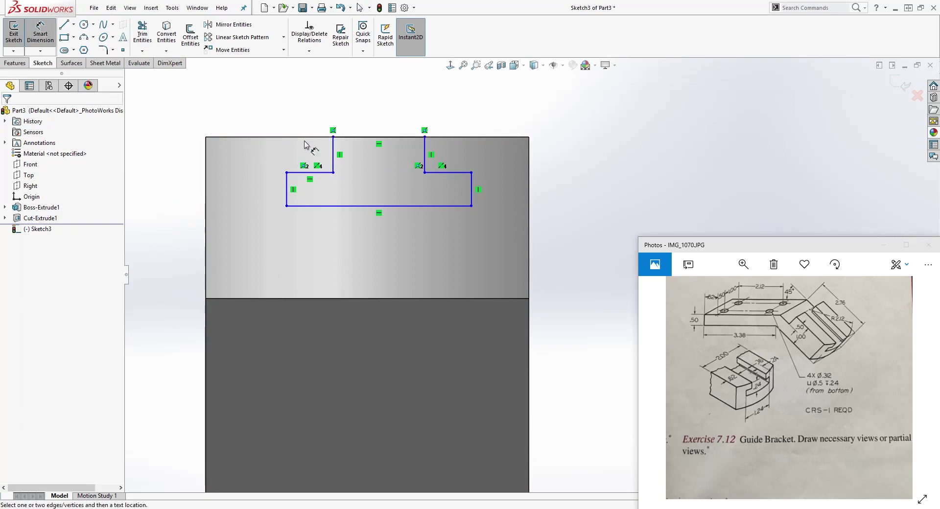
click(333, 153)
click(206, 153)
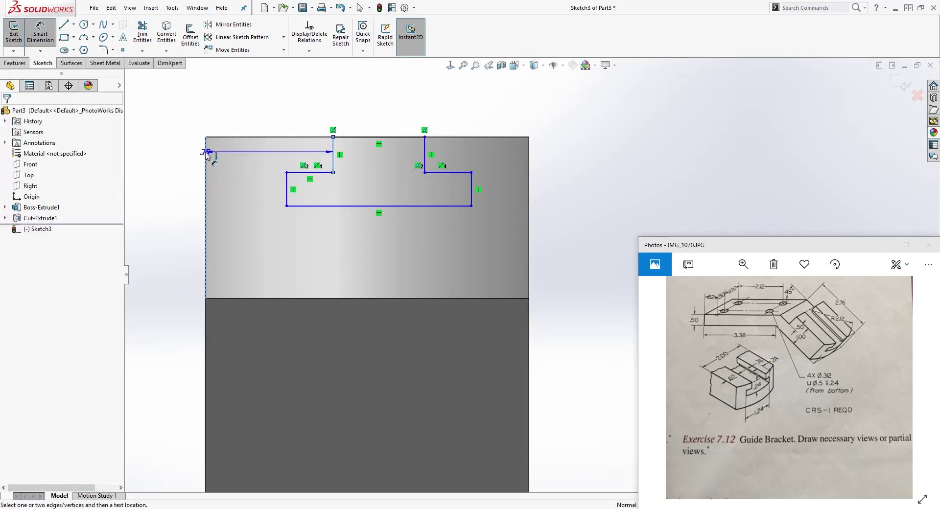
click(221, 105)
text(.)
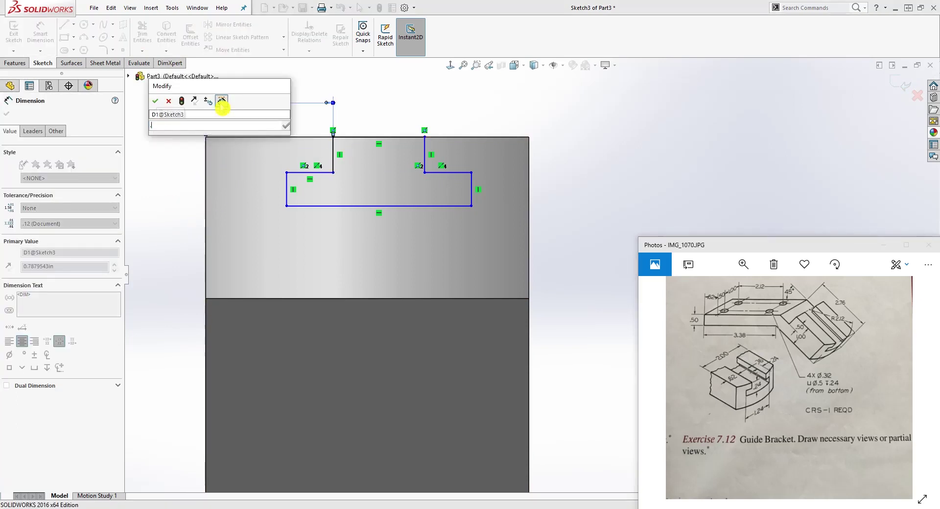
text(62)
key(Return)
key(Escape)
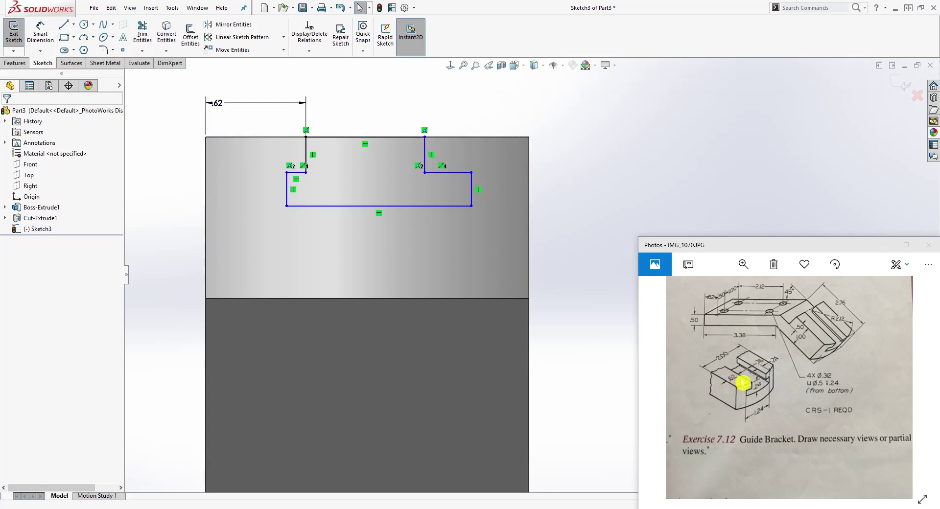
- Dimension the slot neck's width between its two vertical lines as 0.76 in
right_drag(479, 373, 465, 325)
click(305, 147)
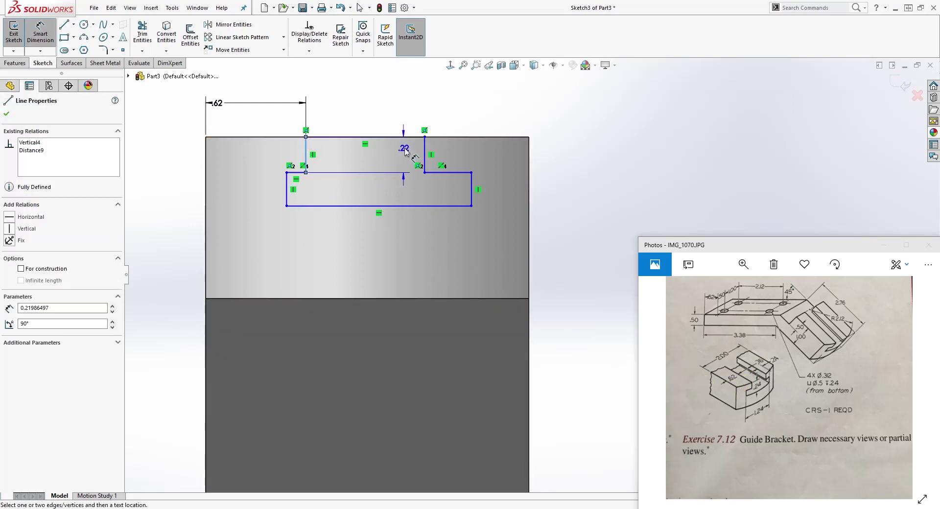
click(424, 151)
click(383, 104)
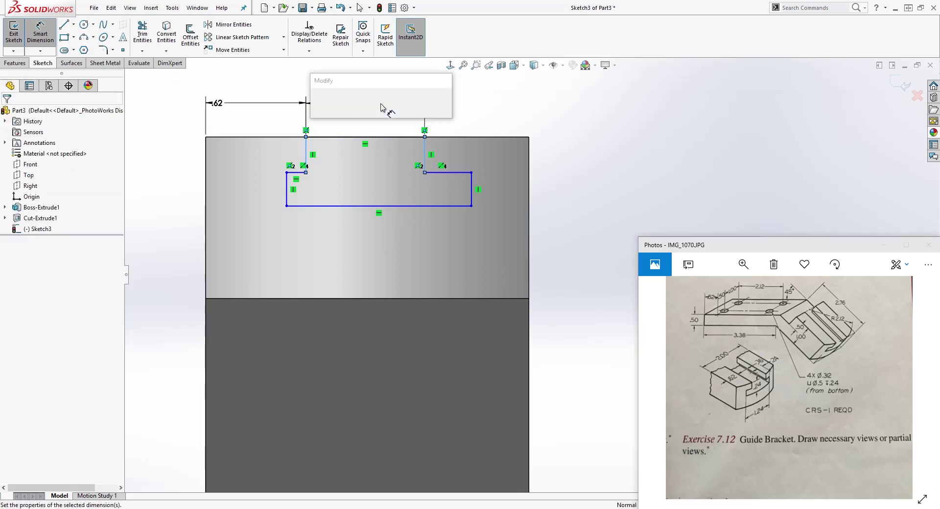
text(.76)
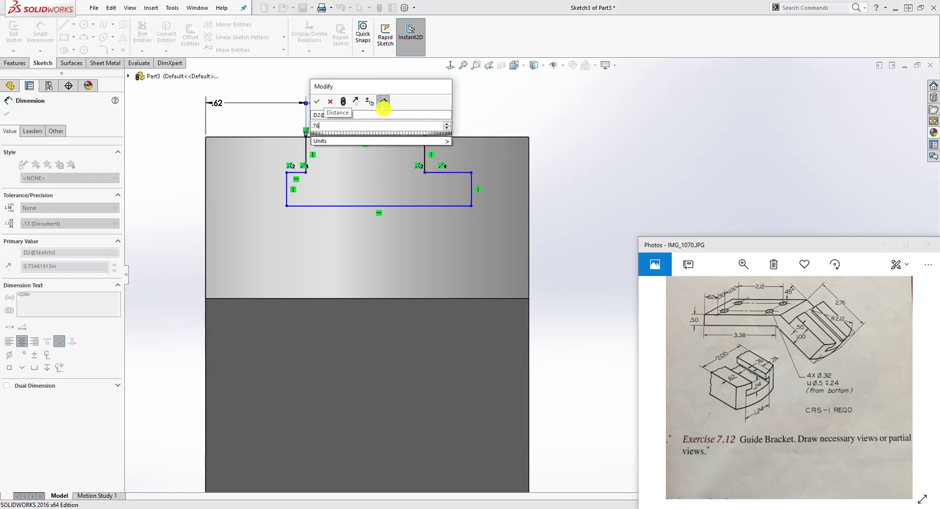
key(Return)
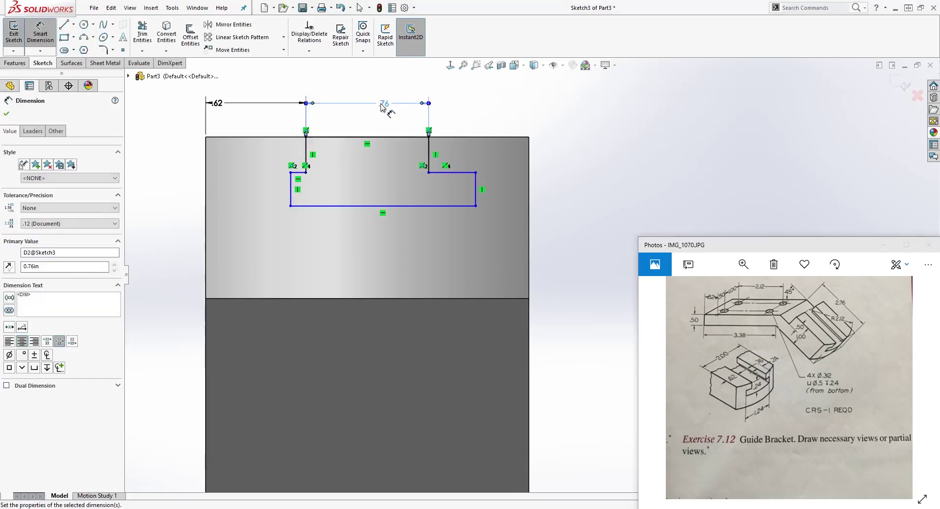
key(Escape)
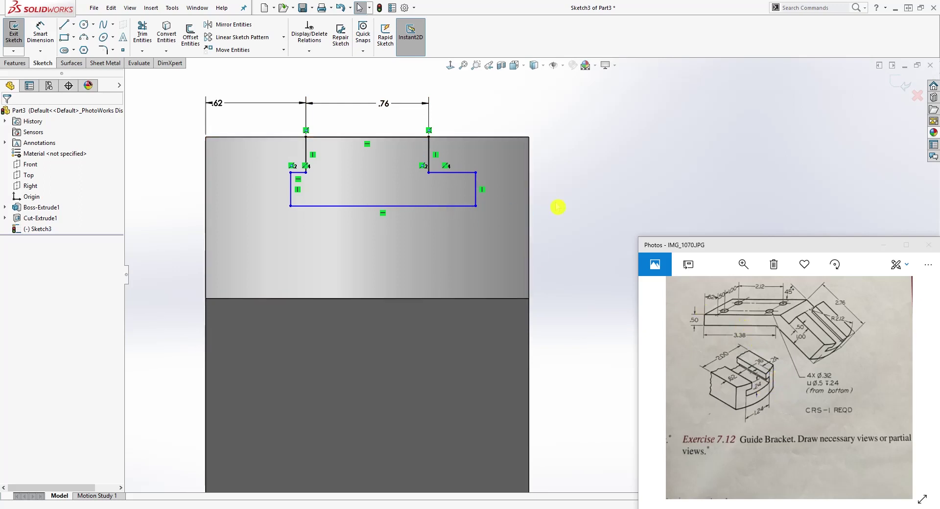
- Dimension the right shoulder of the slot profile, from the neck line to the outer corner, as 0.24 in
right_drag(523, 149, 519, 108)
click(476, 173)
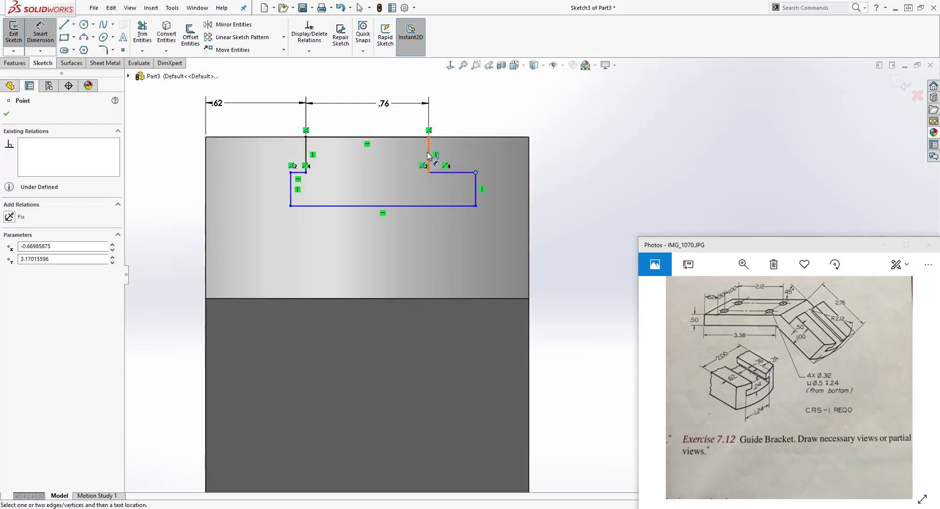
click(429, 154)
click(456, 108)
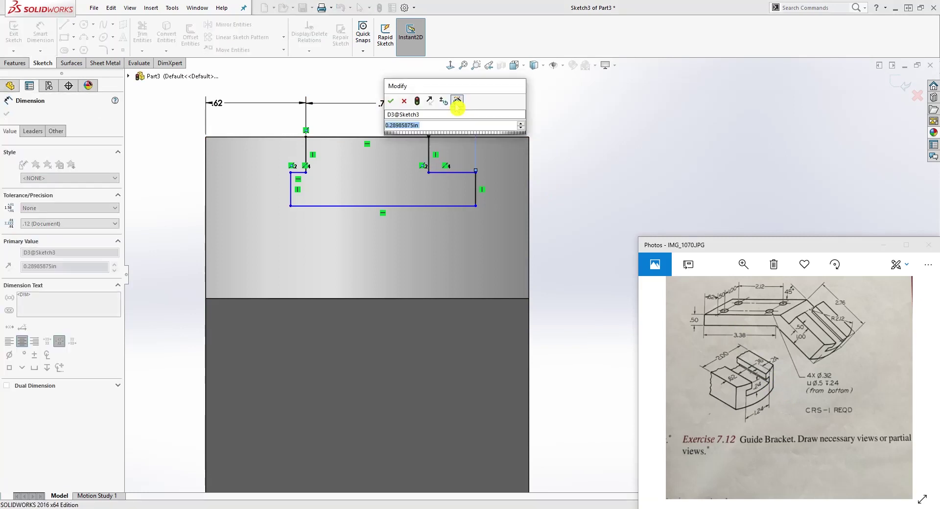
text(.24)
key(Return)
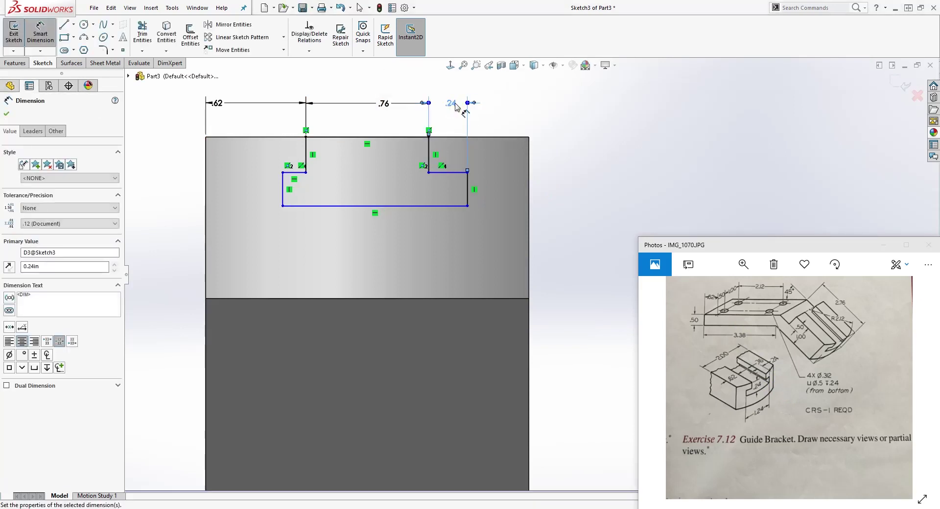
click(775, 437)
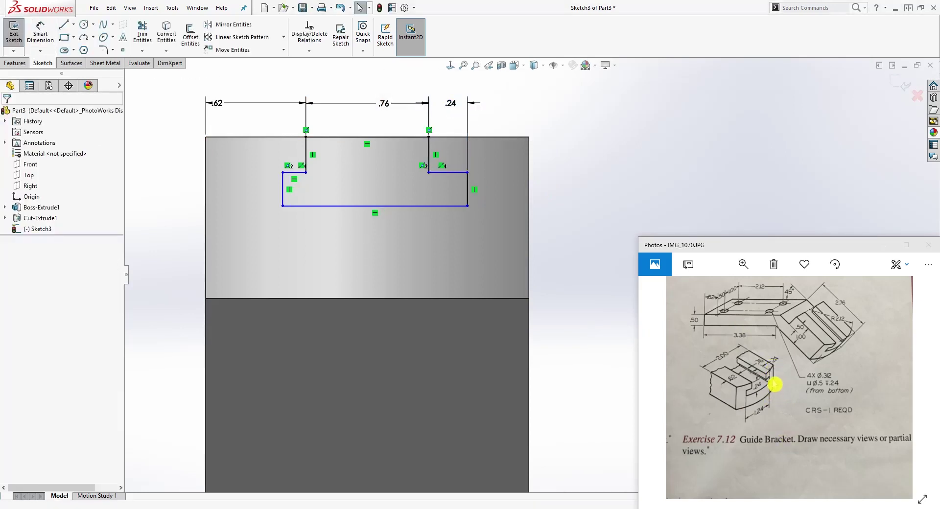
- Dimension the bottom line of the slot profile as 1.24 in long
right_click(515, 221)
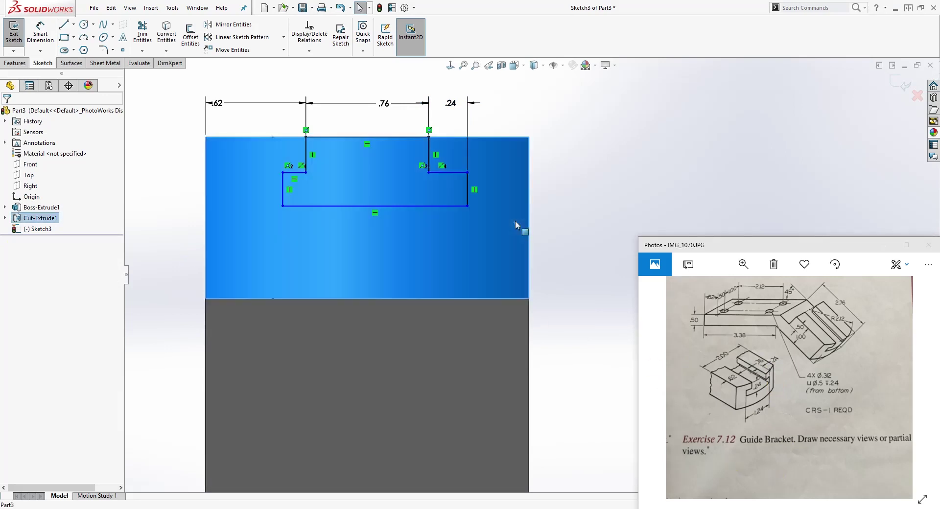
click(579, 183)
right_drag(579, 183, 558, 100)
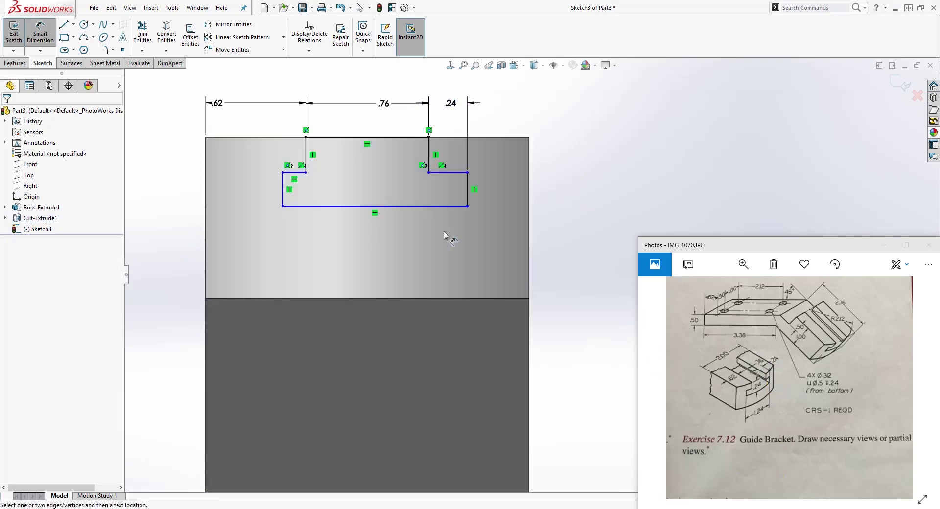
click(419, 206)
click(404, 254)
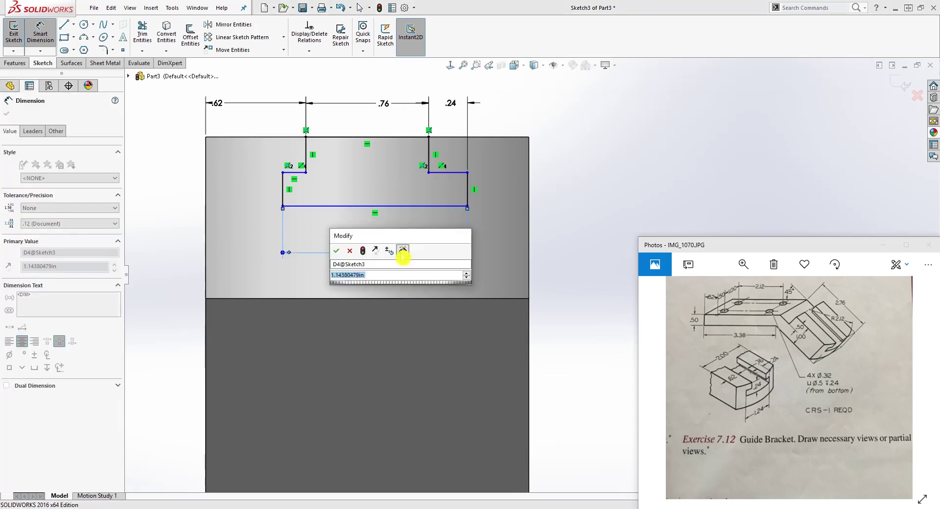
text(1.2)
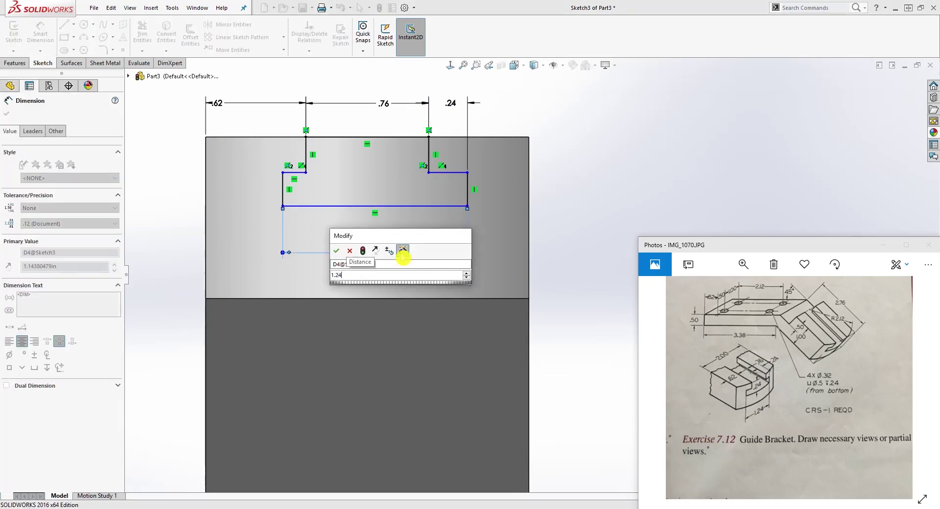
text(4)
key(Return)
key(Escape)
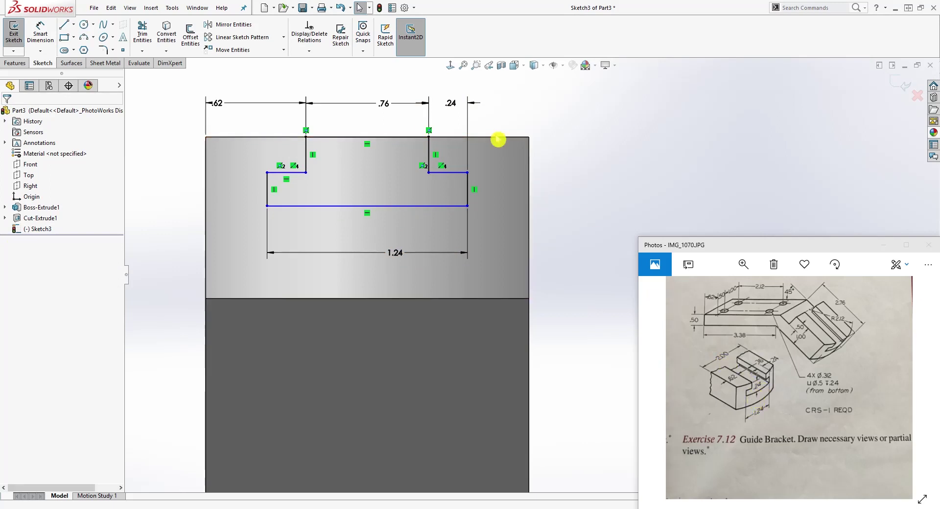
- Dimension the slot profile's overall depth as 0.24 in and move its shoulders up to about mid-depth
right_drag(567, 229, 565, 196)
click(398, 139)
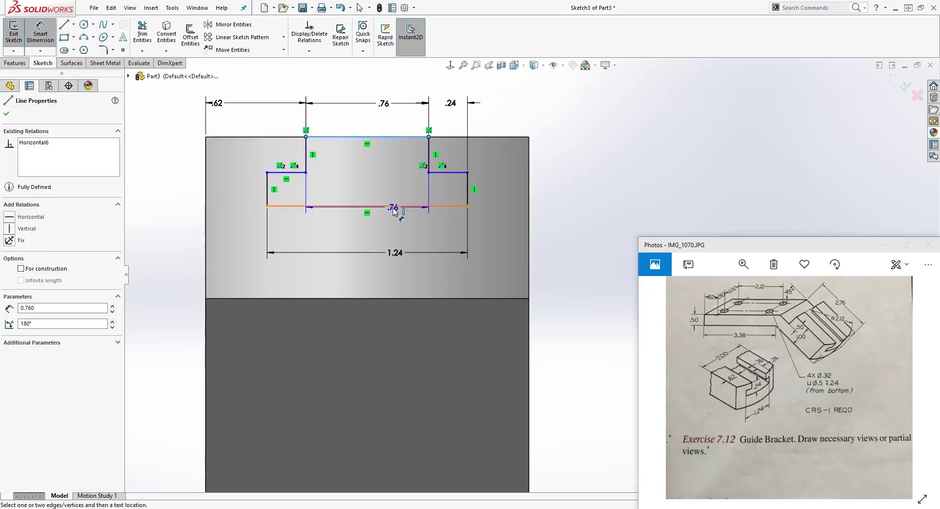
click(399, 206)
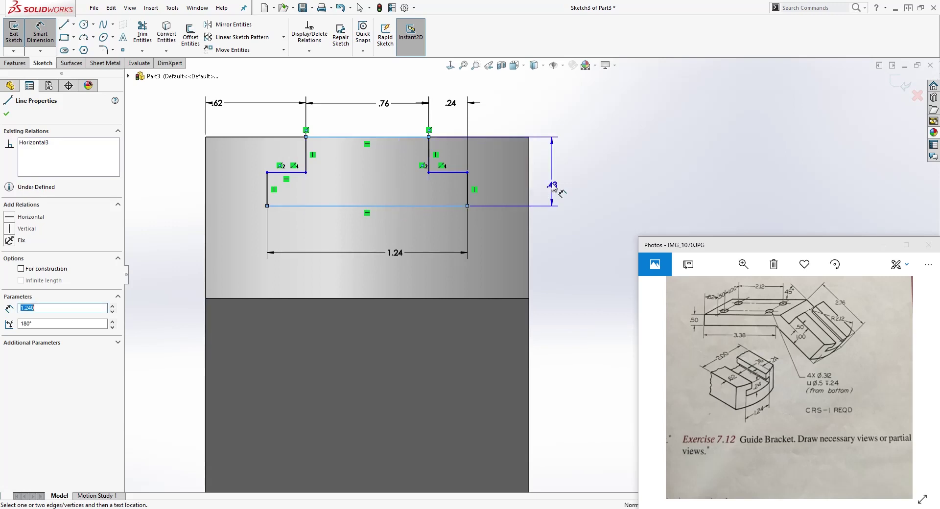
click(552, 191)
text(.24)
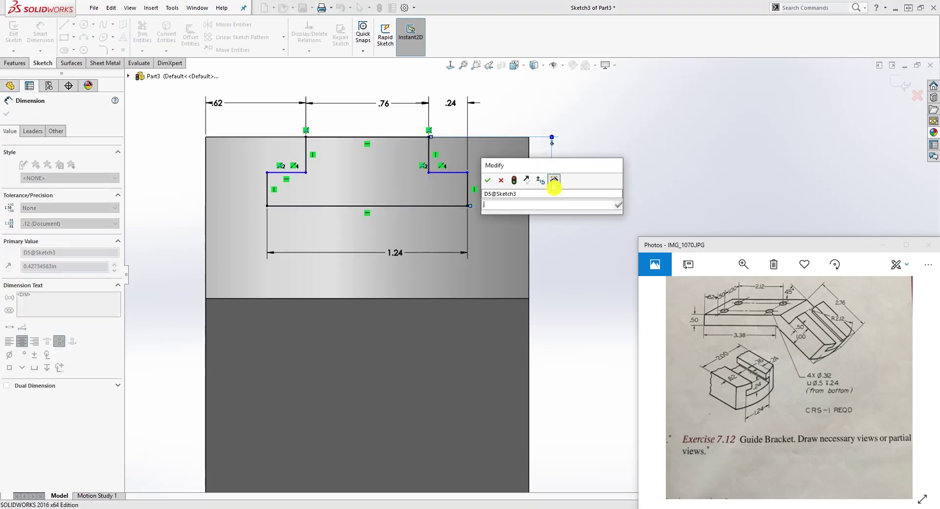
key(Return)
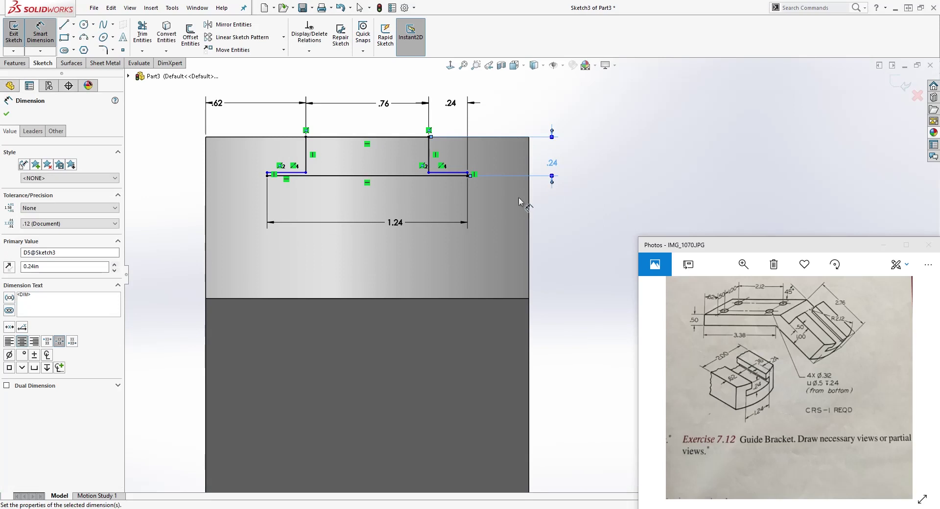
key(Escape)
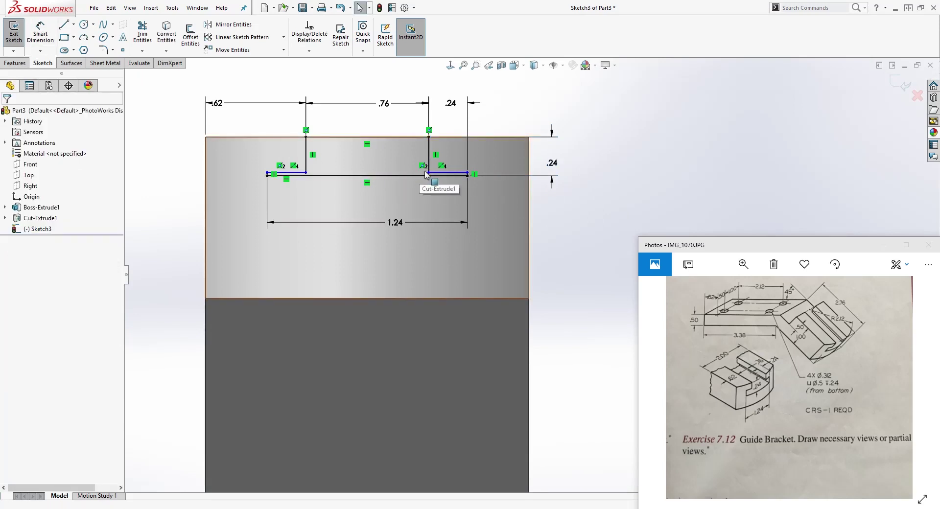
drag(429, 174, 432, 159)
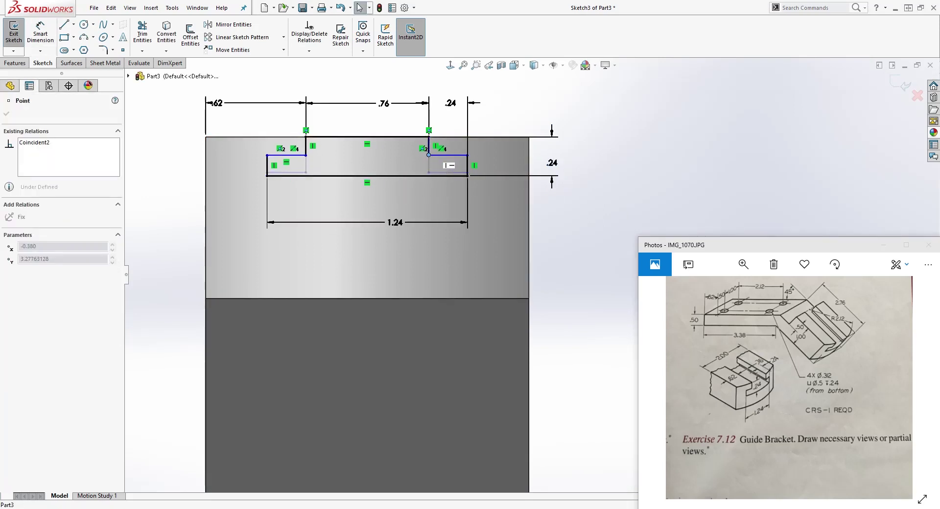
scroll(570, 111, down, 2)
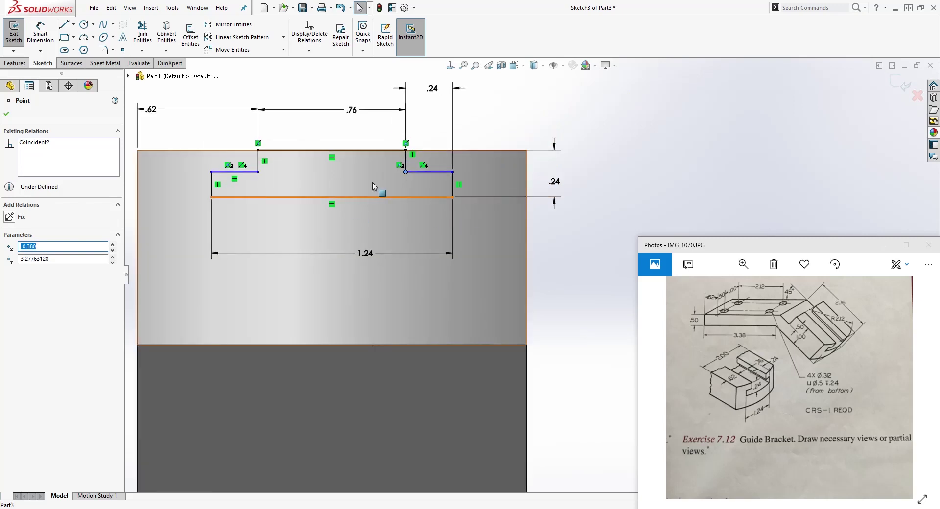
- Dimension the slot neck's depth, from the block's upper edge down to the shoulder, as 0.12 in
click(739, 390)
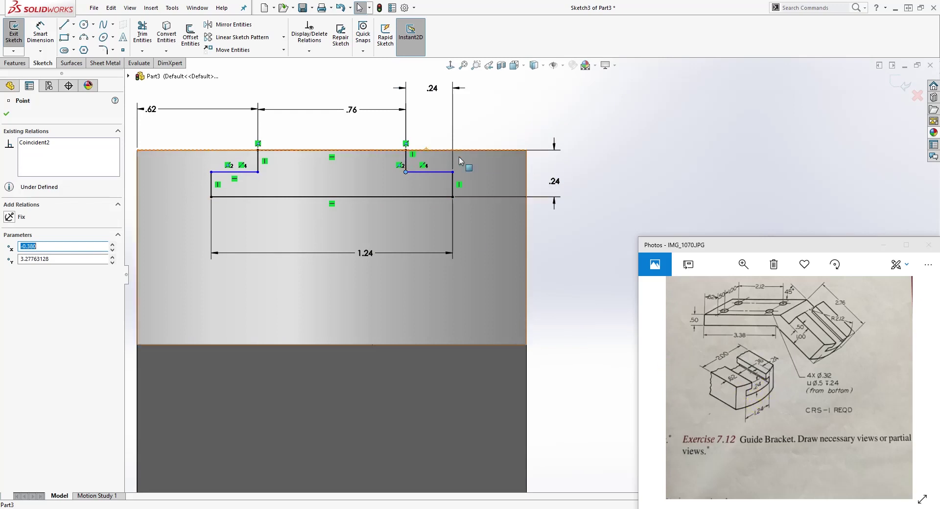
right_drag(575, 321, 572, 284)
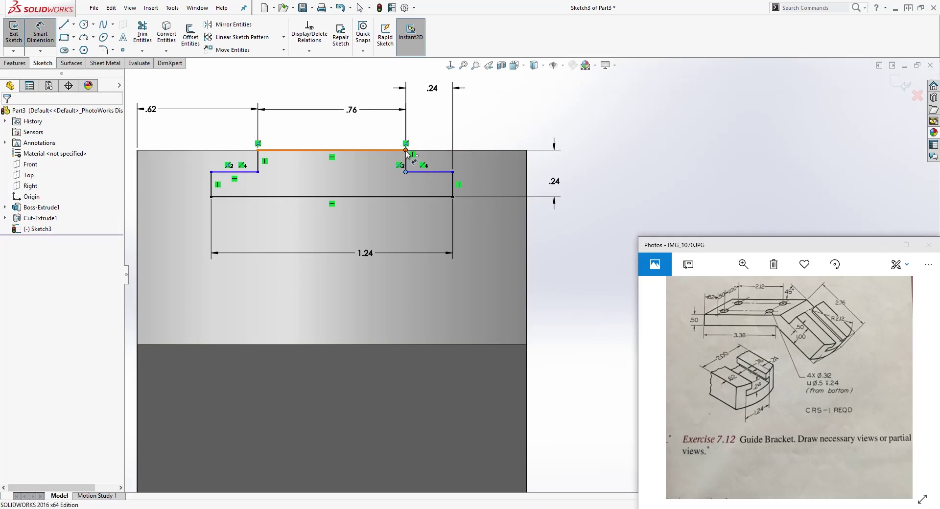
click(405, 172)
click(498, 159)
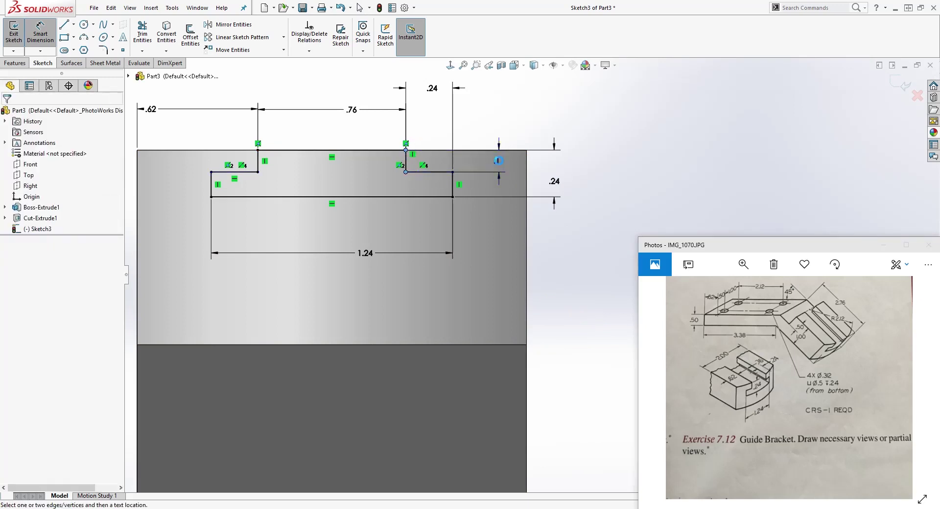
text(.12)
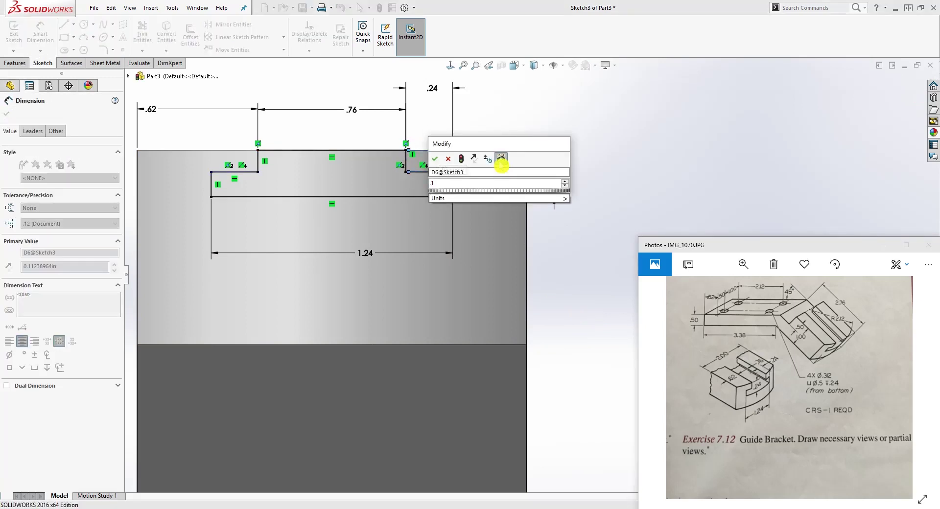
key(Return)
key(Escape)
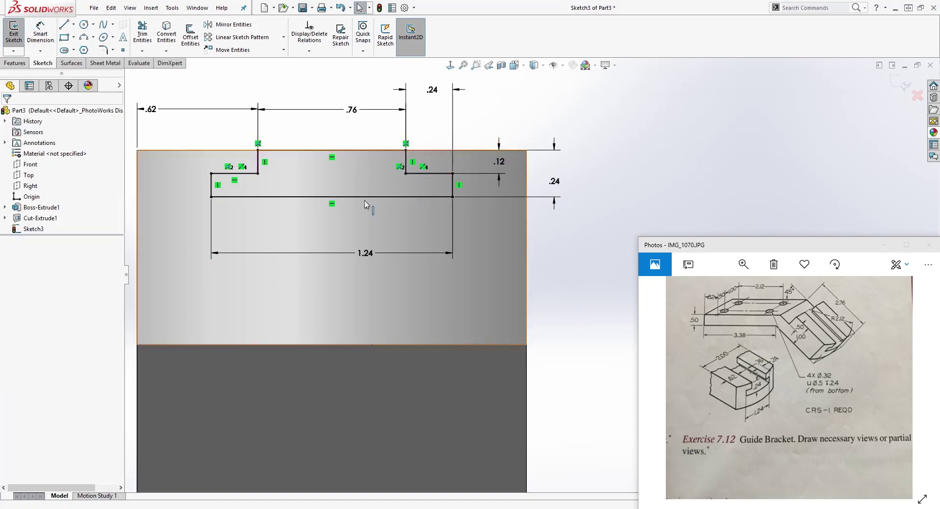
- Cut-extrude the T-shaped slot profile through the sloped block with the Up To Next end condition
scroll(421, 236, up, 2)
middle_drag(483, 236, 428, 279)
scroll(428, 280, up, 2)
click(768, 96)
mouse_move(768, 96)
middle_down()
mouse_move(718, 92)
mouse_move(631, 117)
middle_up()
click(15, 62)
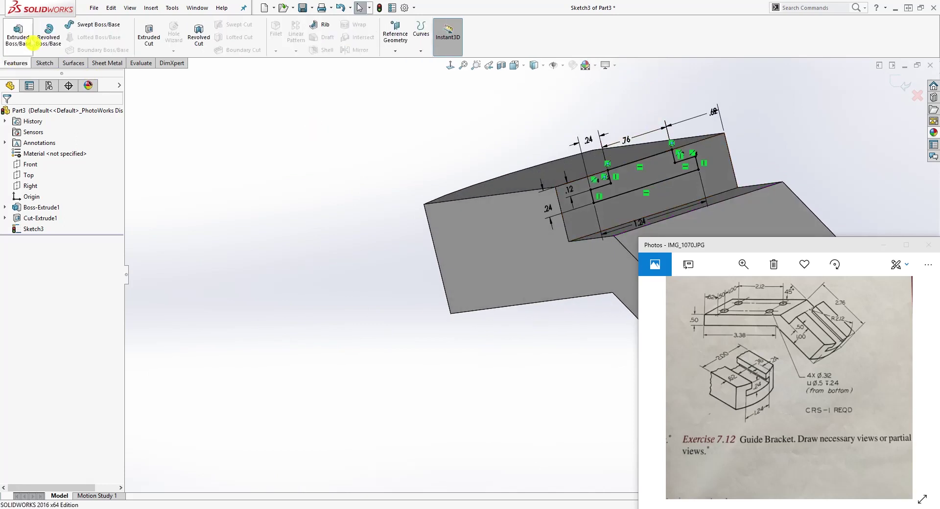
click(154, 45)
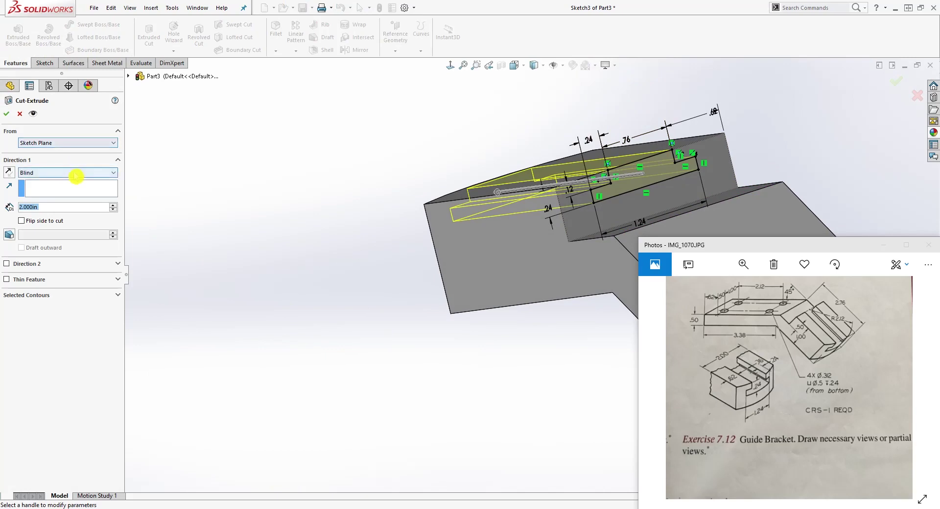
click(76, 172)
click(58, 200)
middle_drag(294, 267, 344, 269)
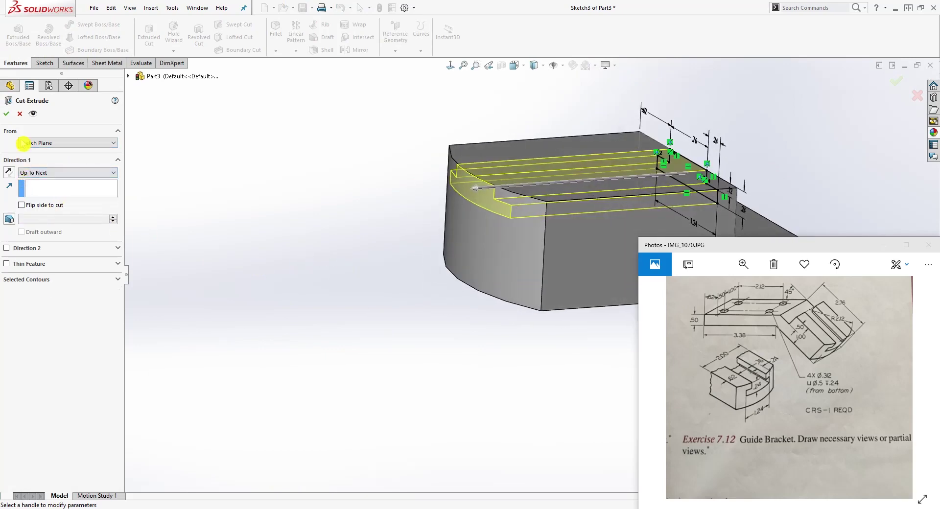
click(6, 114)
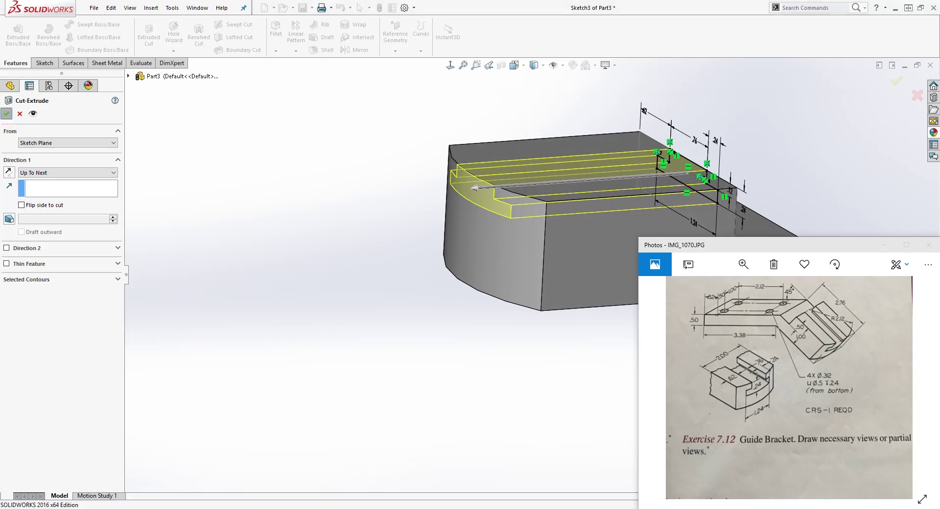
- Examine the T-slot cut from several angles and view the underside of the long plate
scroll(765, 174, up, 2)
scroll(668, 164, down, 3)
scroll(660, 169, up, 3)
middle_drag(592, 289, 474, 289)
scroll(474, 290, up, 4)
click(793, 170)
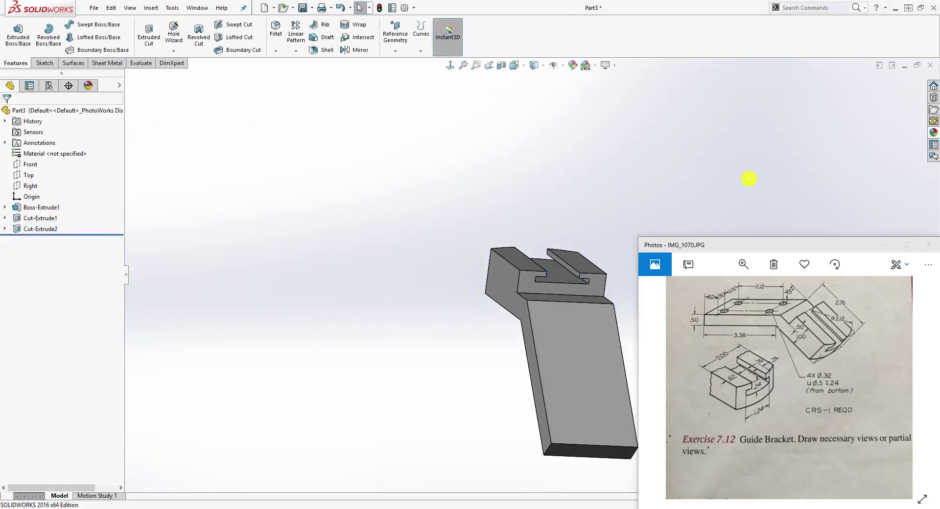
scroll(540, 299, down, 4)
scroll(540, 299, up, 5)
scroll(698, 179, down, 3)
scroll(538, 361, up, 3)
scroll(547, 385, down, 2)
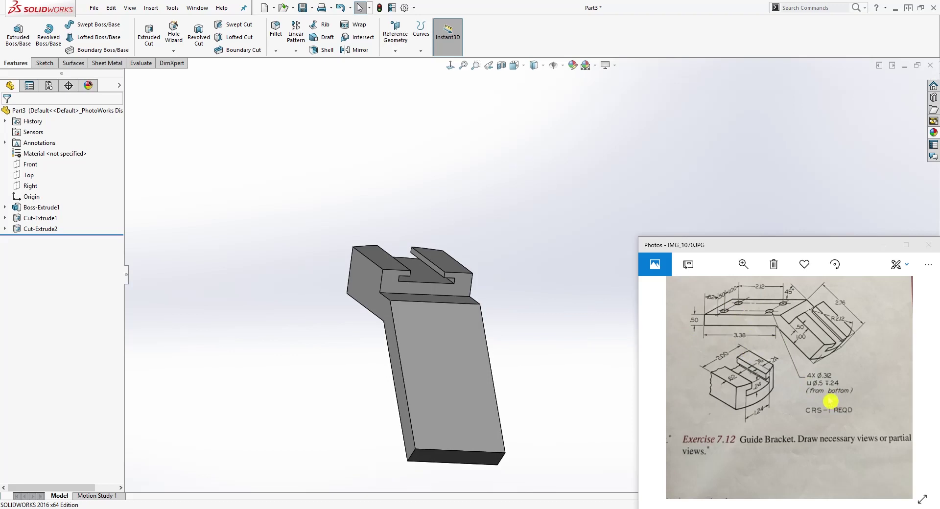
middle_drag(427, 361, 525, 312)
click(475, 385)
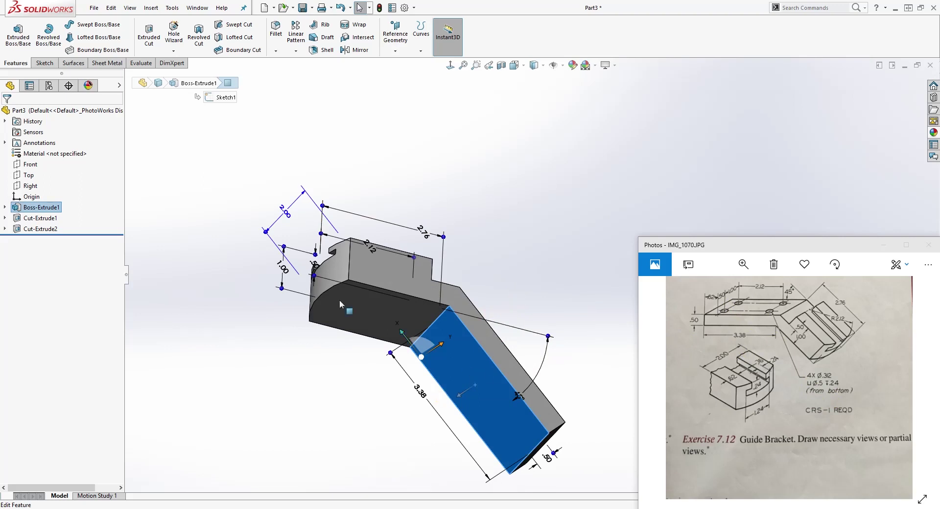
click(43, 62)
click(12, 31)
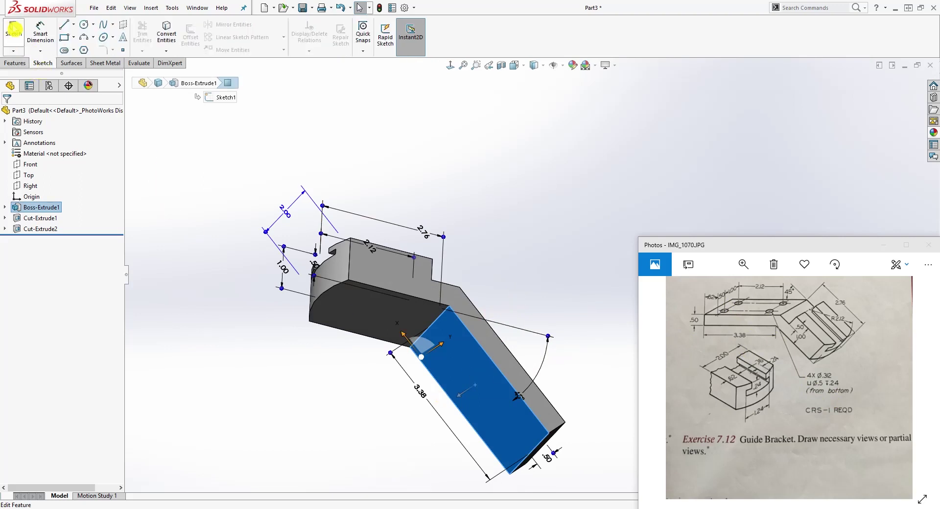
click(206, 163)
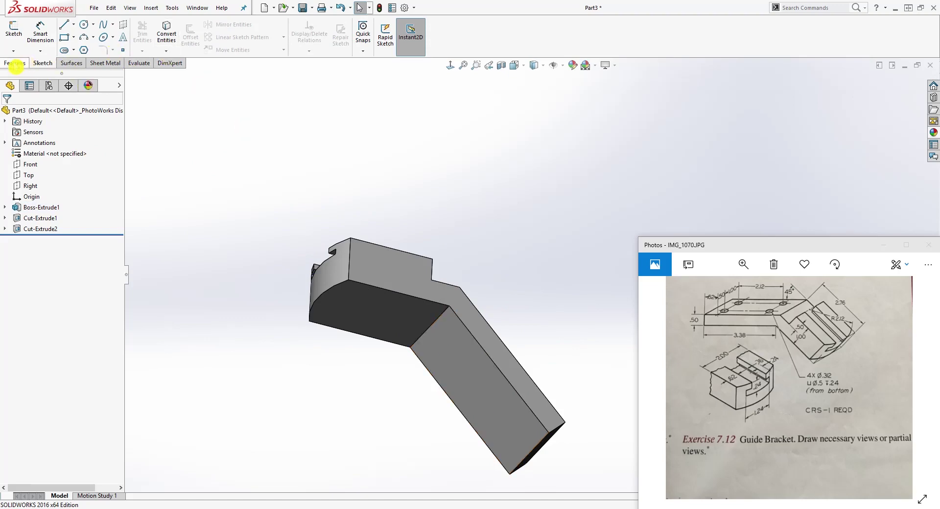
- Using the Hole Wizard's counterbore type, place four holes in a rough two-by-two layout on the long plate's underside
click(16, 64)
click(172, 32)
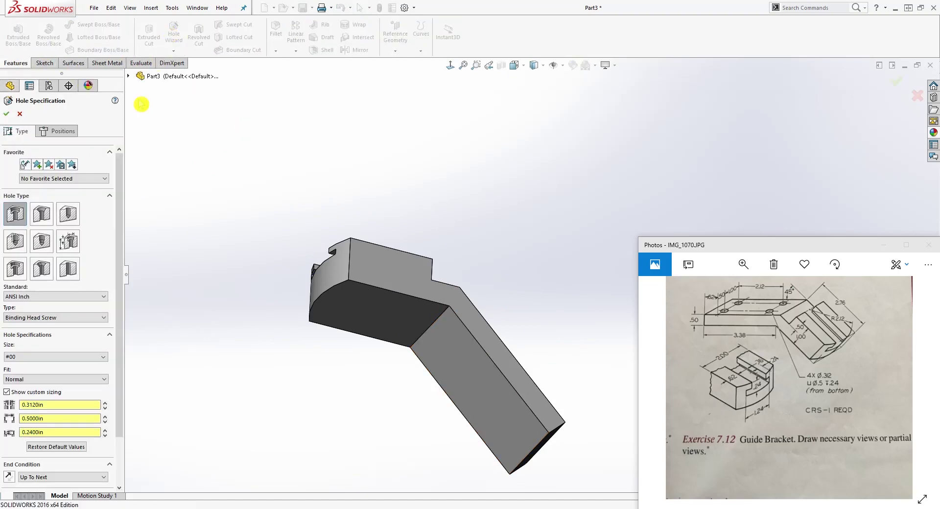
click(63, 132)
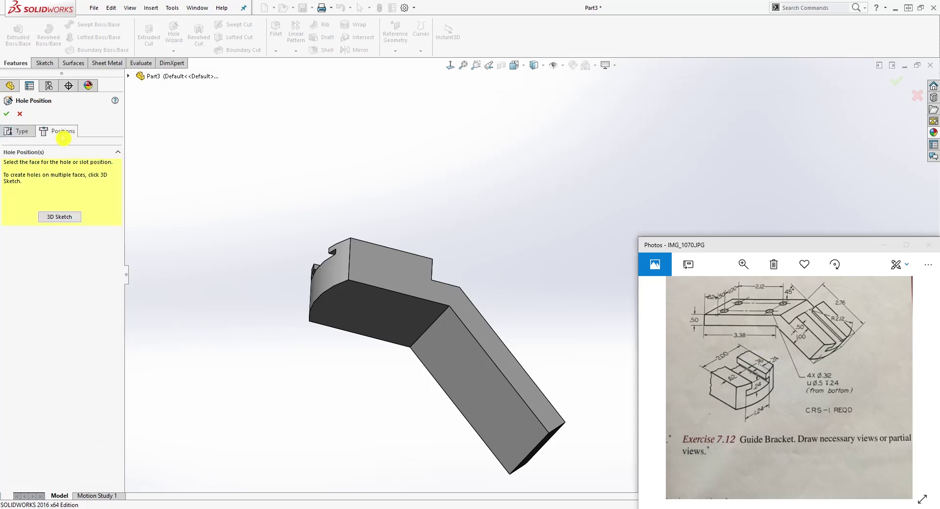
click(470, 378)
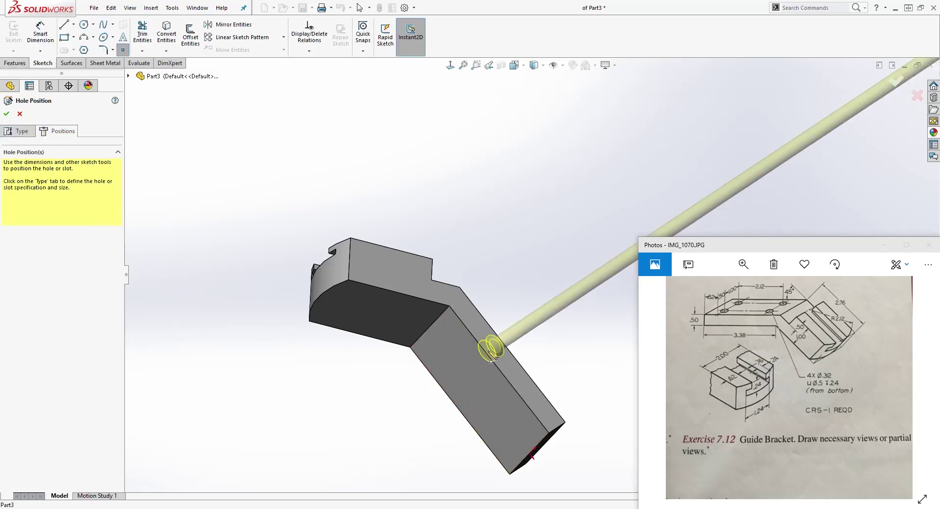
click(449, 65)
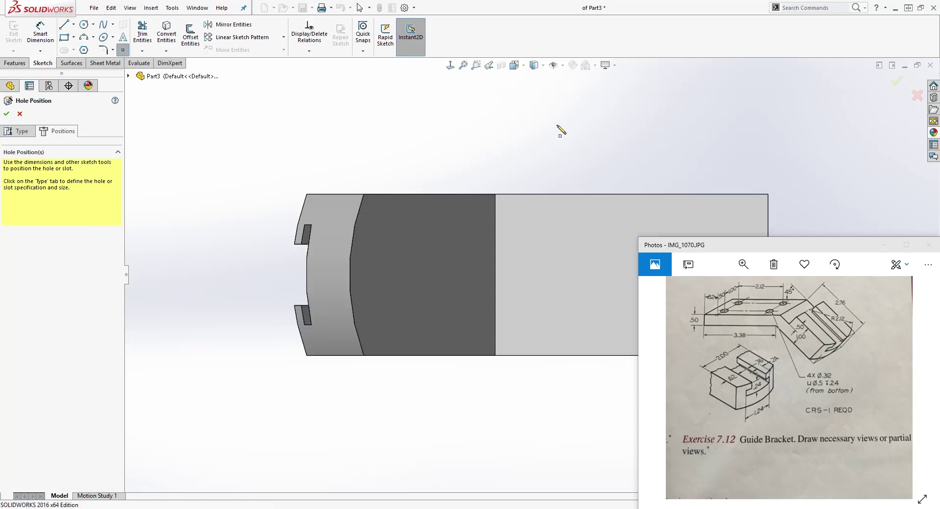
scroll(805, 183, down, 4)
scroll(451, 403, up, 4)
scroll(476, 330, down, 3)
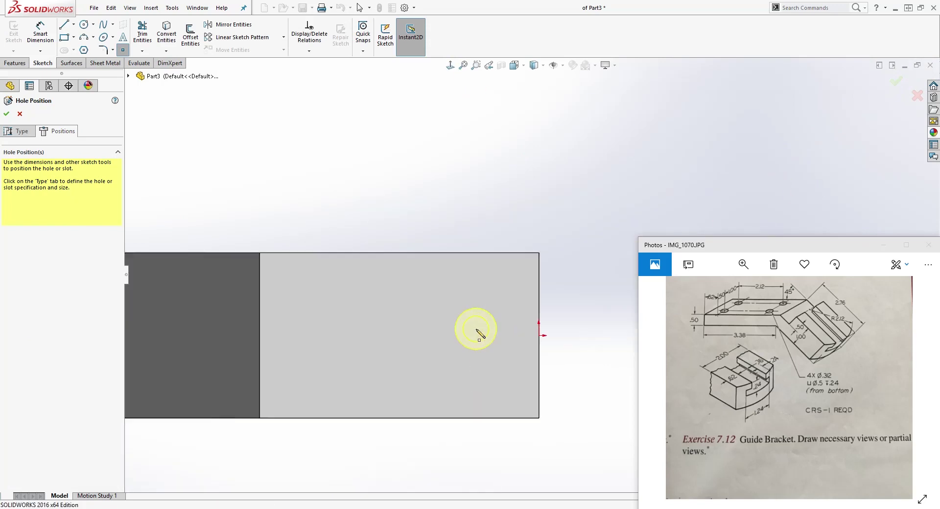
click(484, 302)
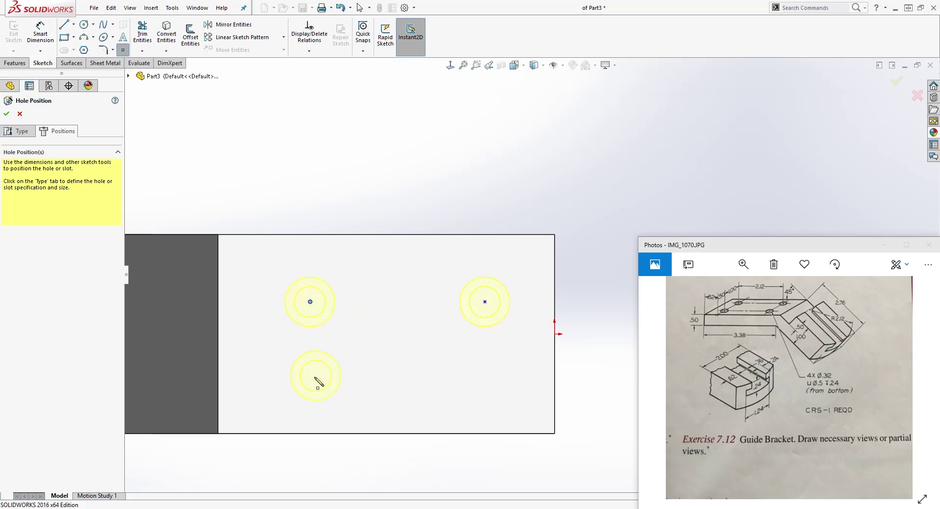
click(494, 391)
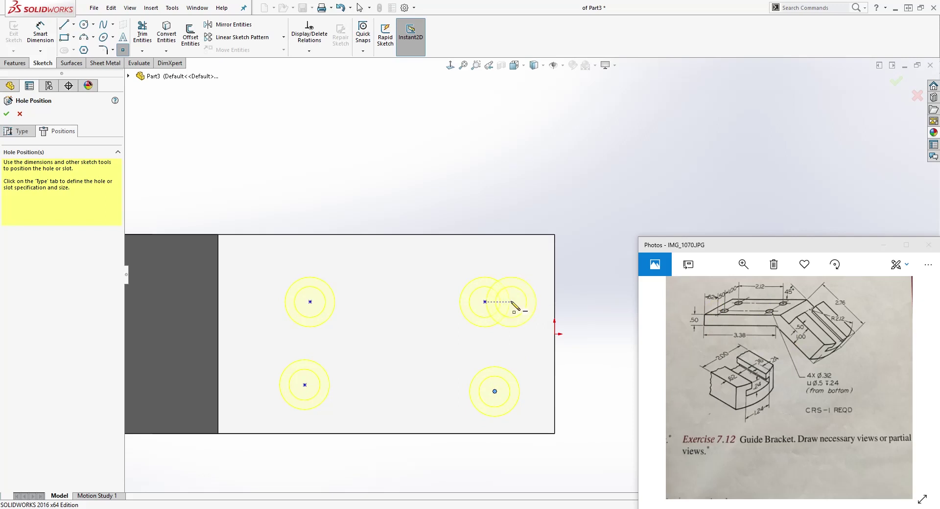
key(Escape)
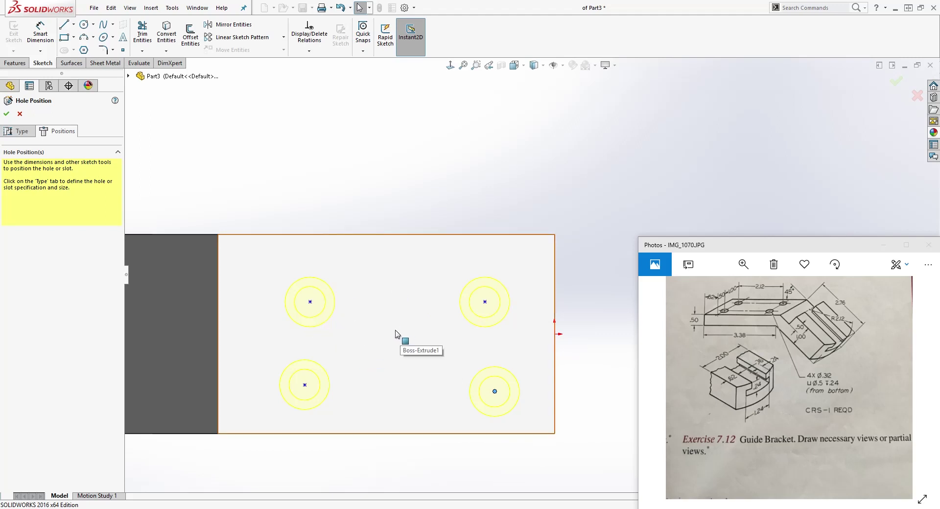
- Add a Horizontal relation between the center points of the two upper holes
click(485, 303)
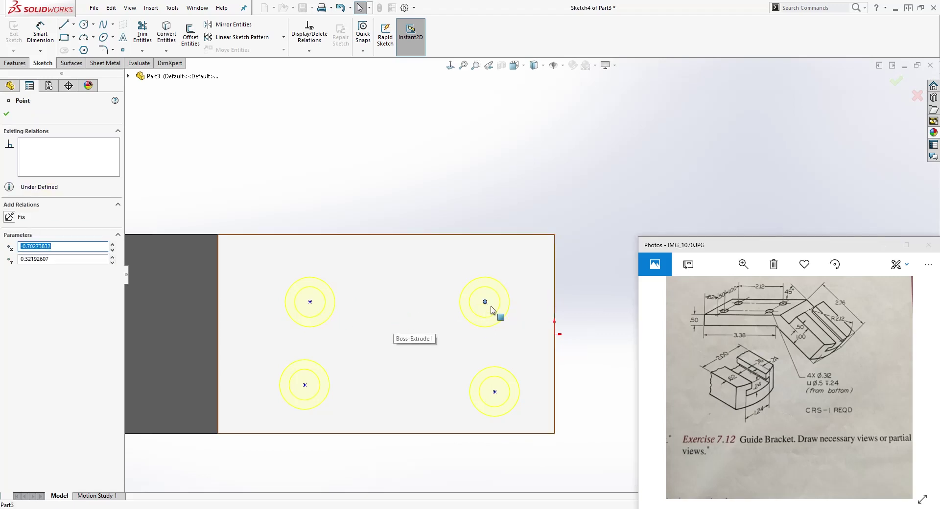
click(309, 301)
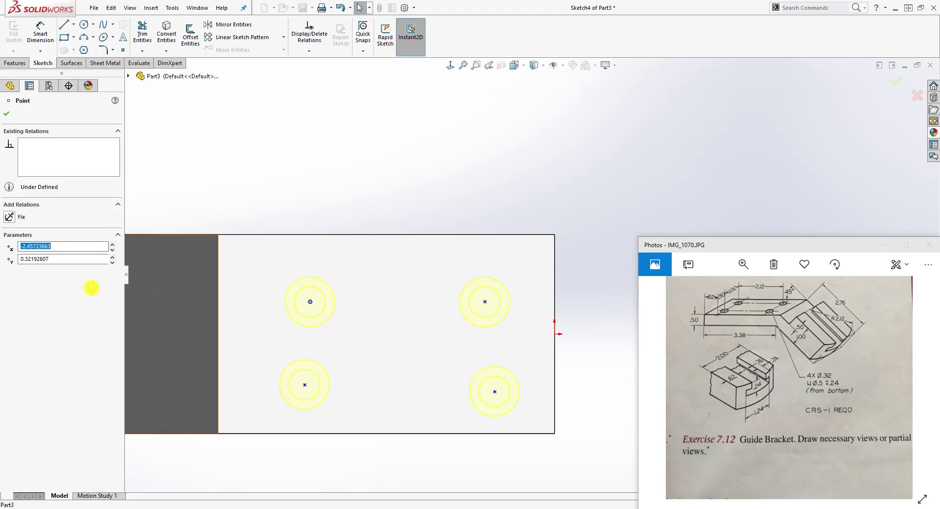
ctrl+click(485, 301)
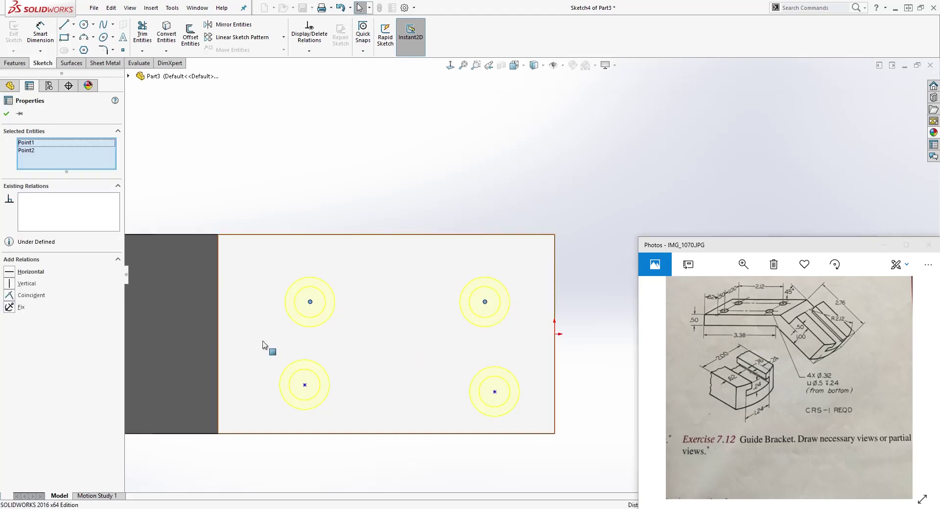
click(20, 272)
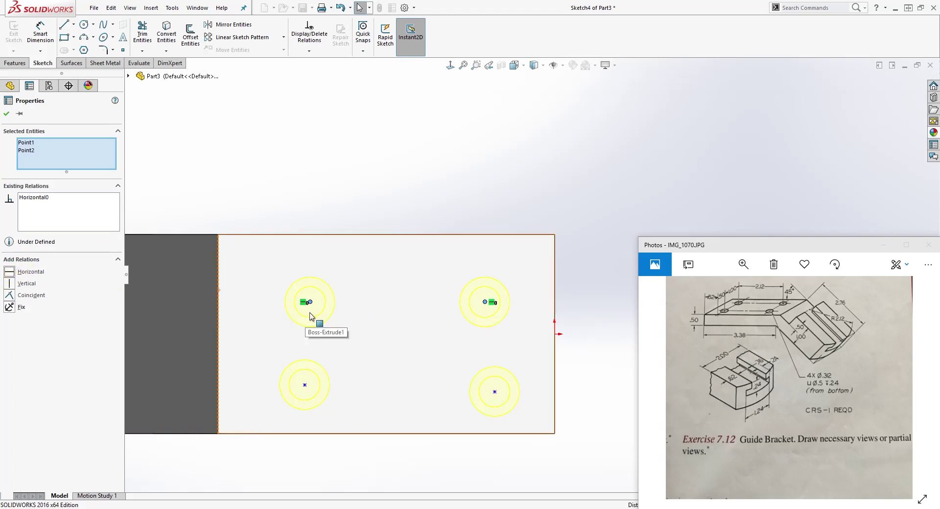
key(Escape)
- Add a Vertical relation between the center points of the two holes nearest the bend
click(309, 301)
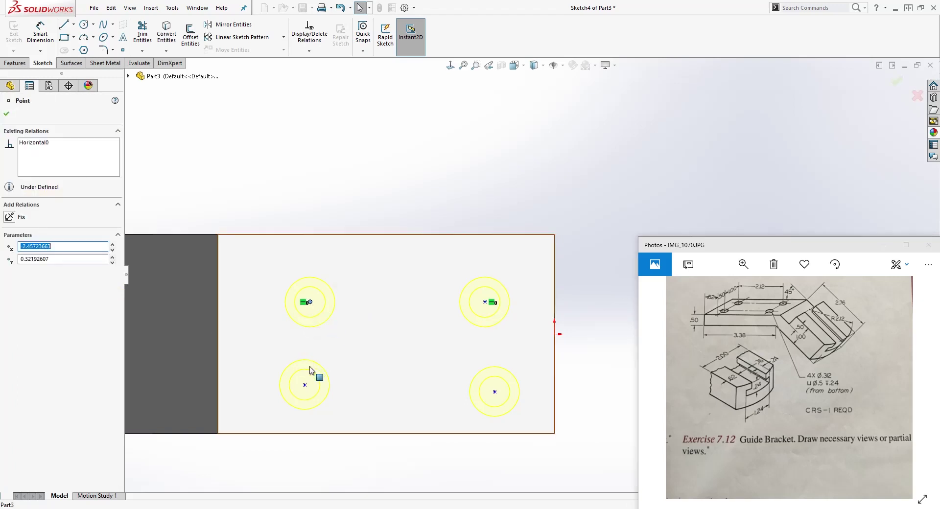
ctrl+click(304, 384)
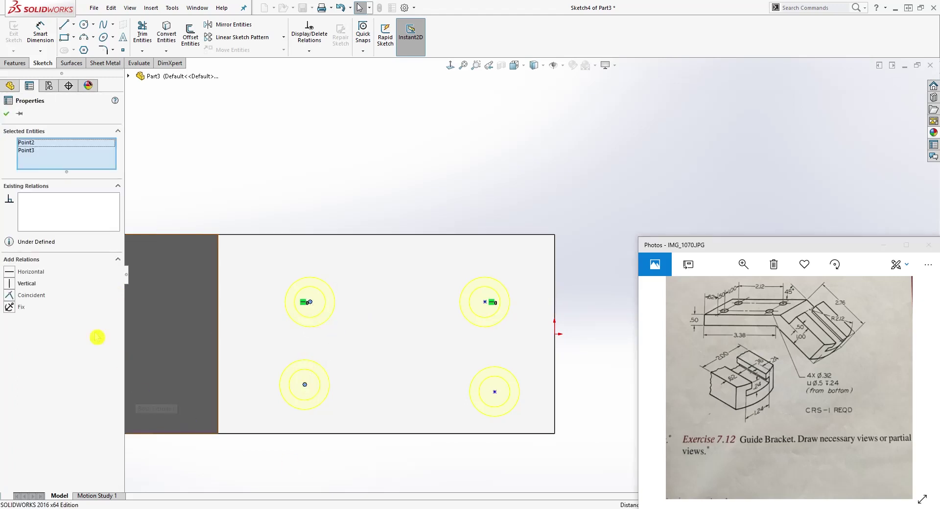
click(20, 284)
click(274, 359)
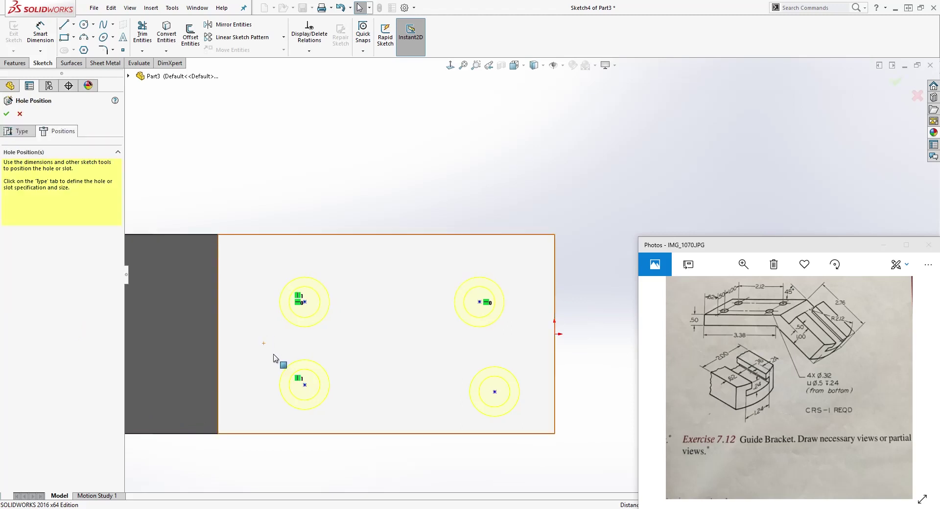
- Add a Horizontal relation between the center points of the two lower holes
click(304, 385)
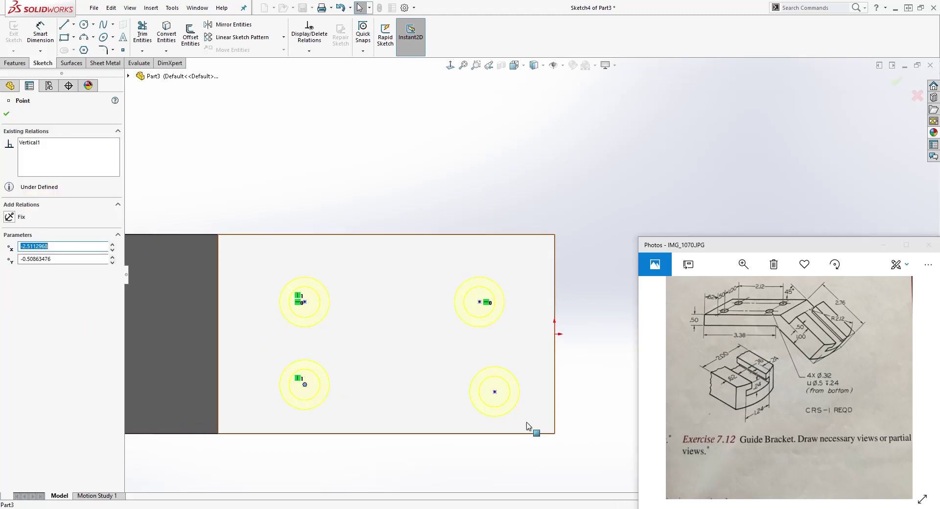
ctrl+click(494, 392)
click(10, 273)
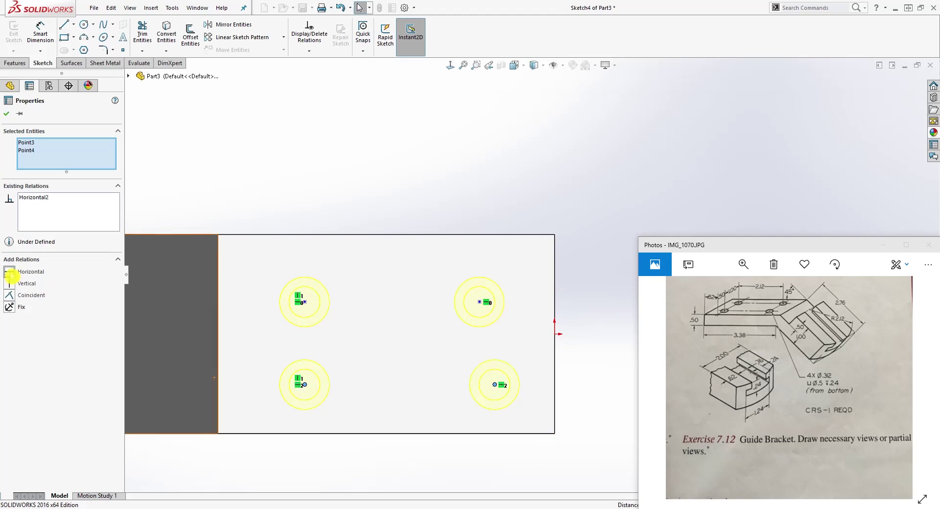
click(434, 366)
- Add a Vertical relation between the center points of the two holes nearest the plate's free end
click(495, 386)
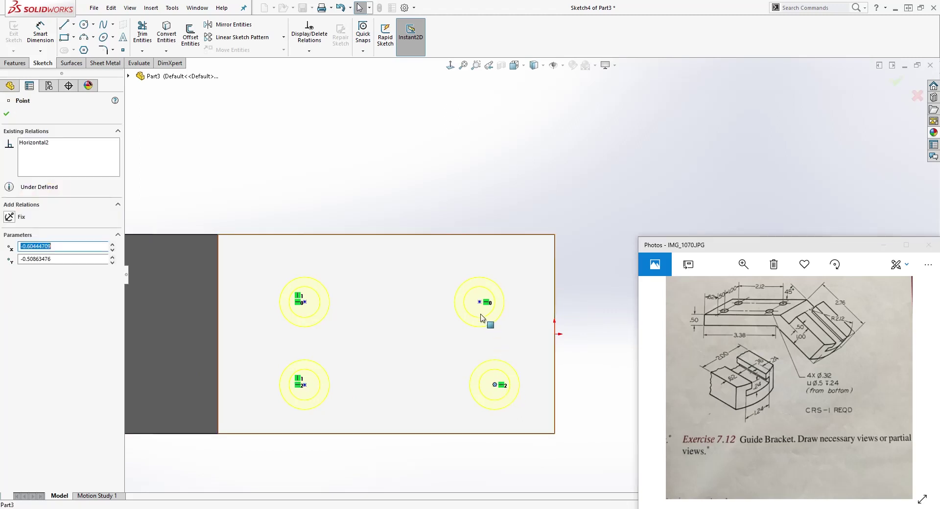
ctrl+click(479, 302)
click(10, 286)
key(Escape)
- Move the upper pair of holes closer to the plate's upper edge, widening the gap to the lower pair
mouse_move(479, 302)
mouse_down()
mouse_move(442, 310)
mouse_move(479, 310)
mouse_up()
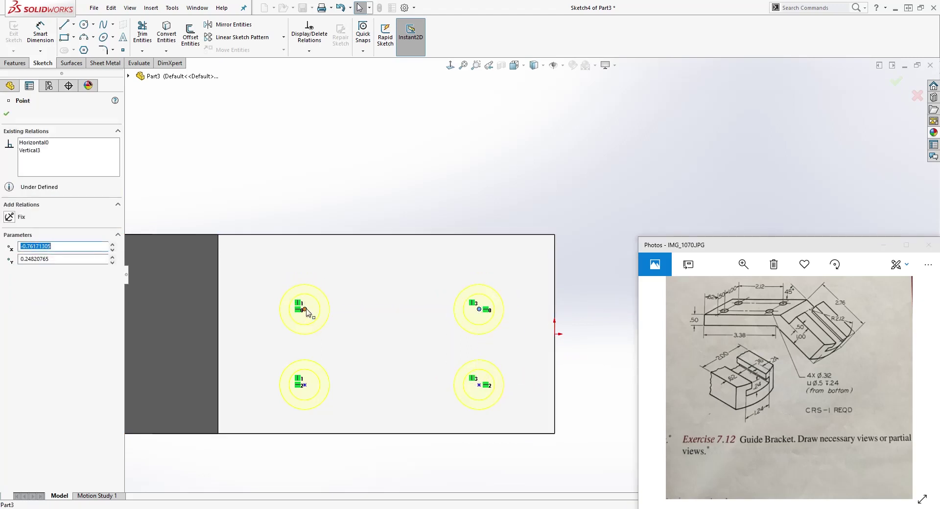
drag(306, 310, 304, 283)
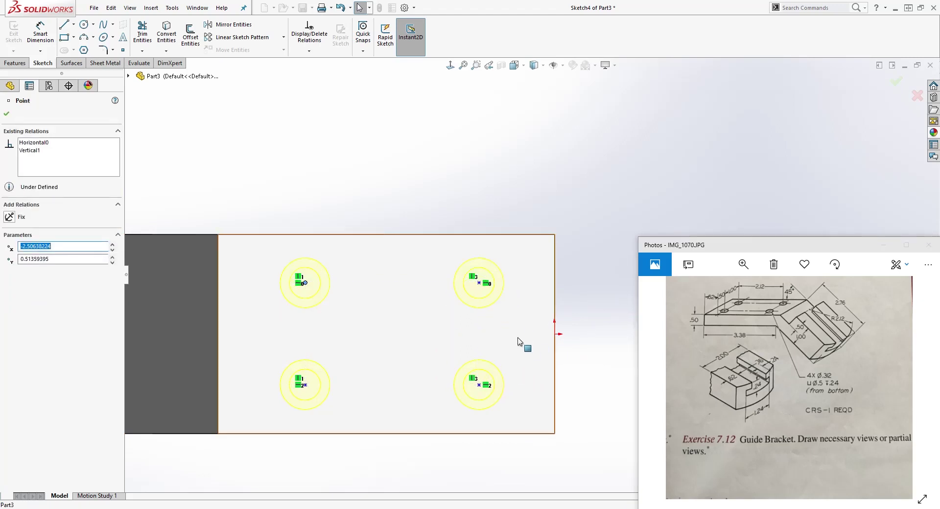
key(Escape)
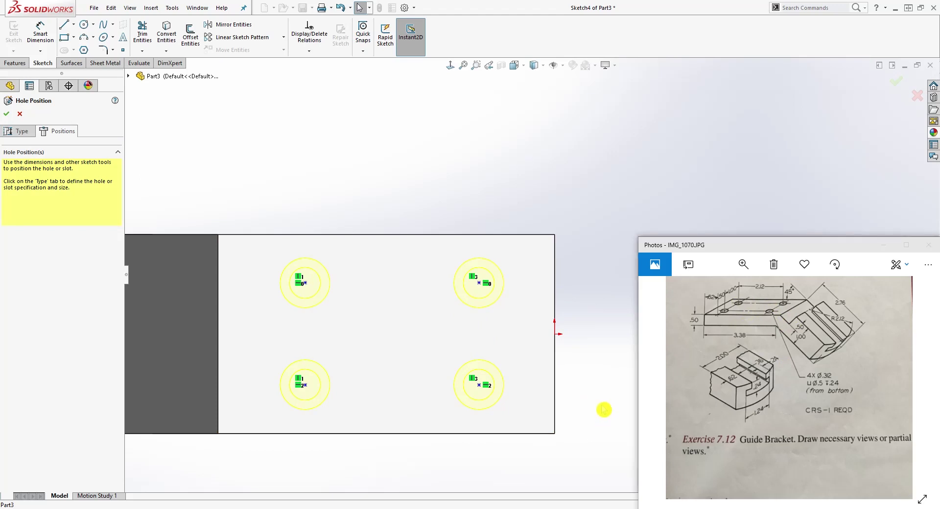
- Dimension the upper hole nearest the plate's free end 0.62 in from the free end edge
right_drag(601, 407, 578, 217)
click(555, 263)
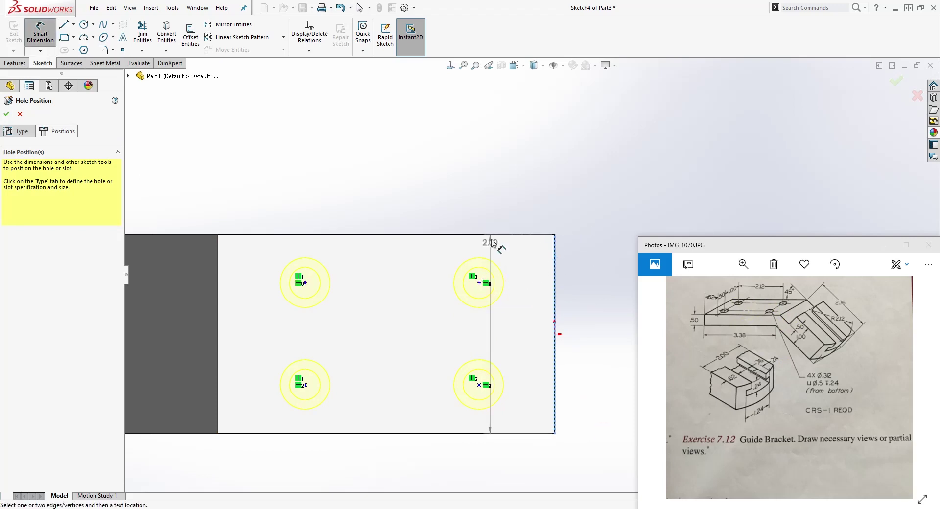
click(478, 283)
click(486, 195)
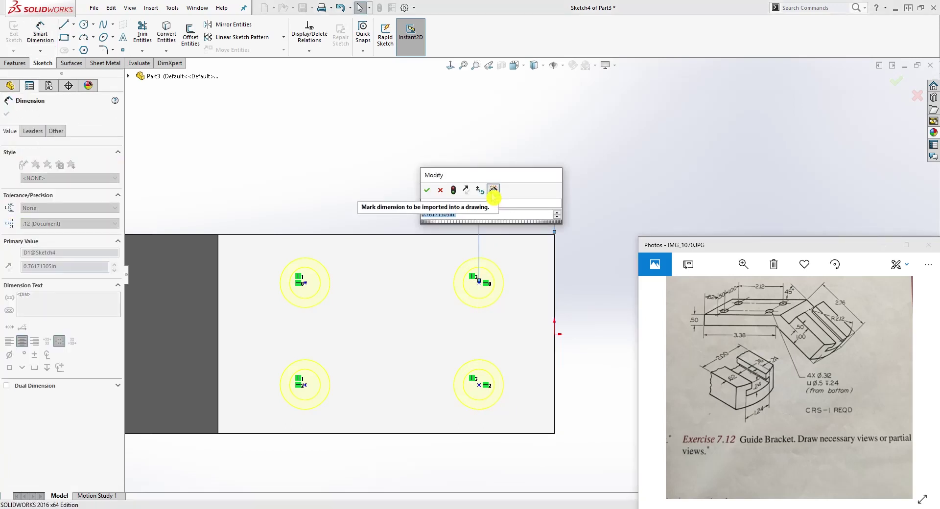
text(.62)
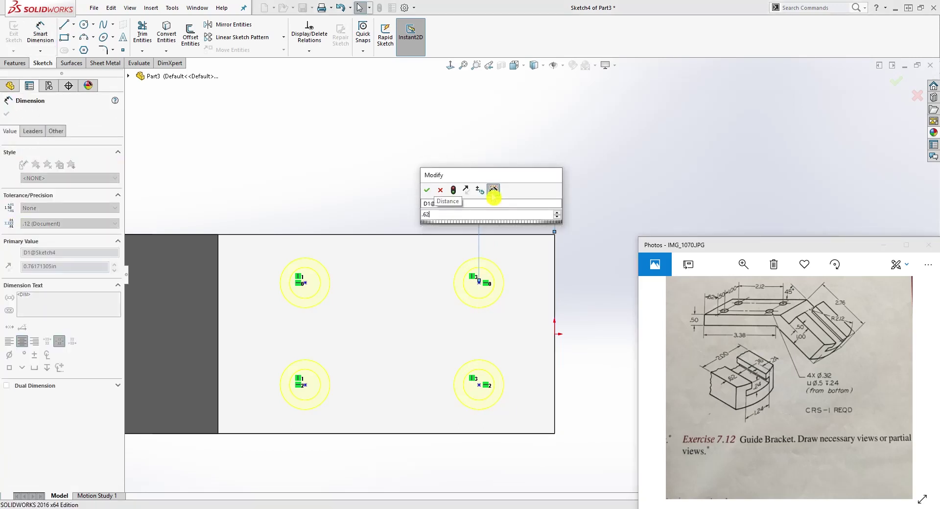
key(Return)
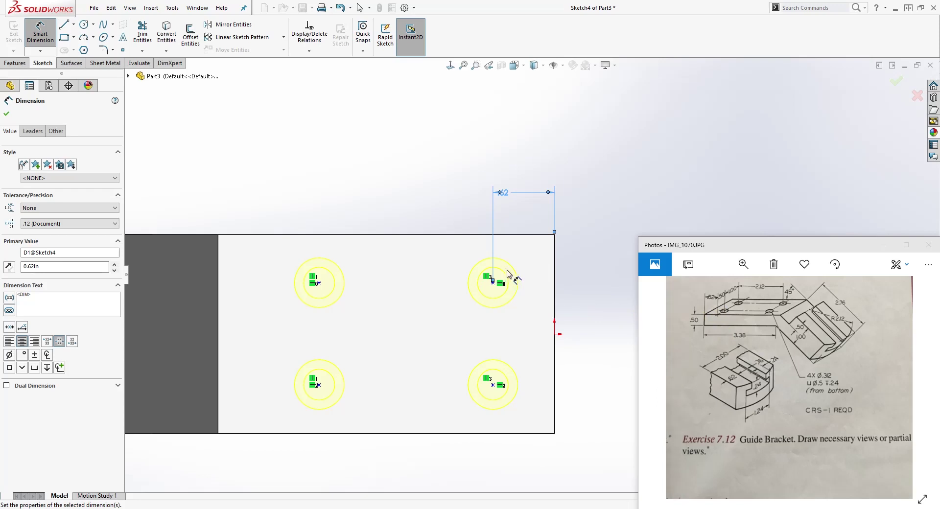
key(Escape)
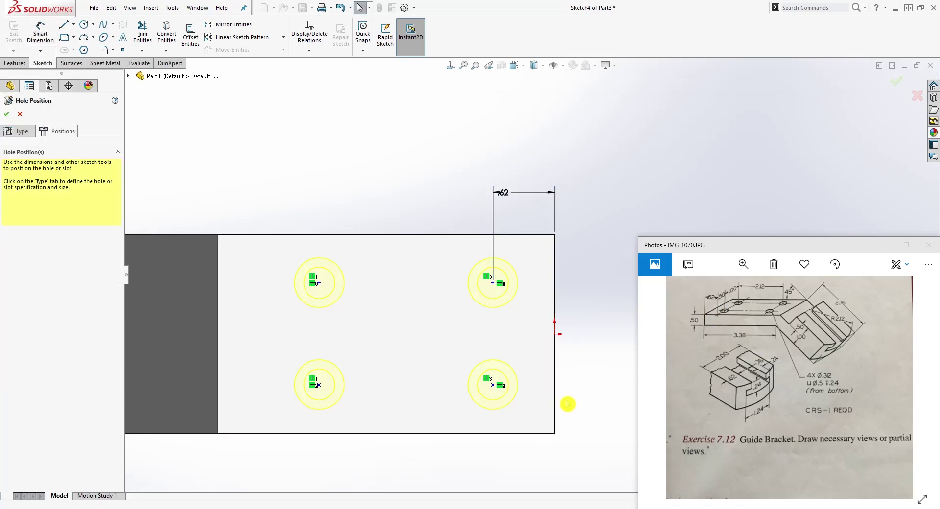
- Dimension the same hole's center 0.5 in below the plate's upper edge
right_drag(566, 402, 564, 359)
click(533, 235)
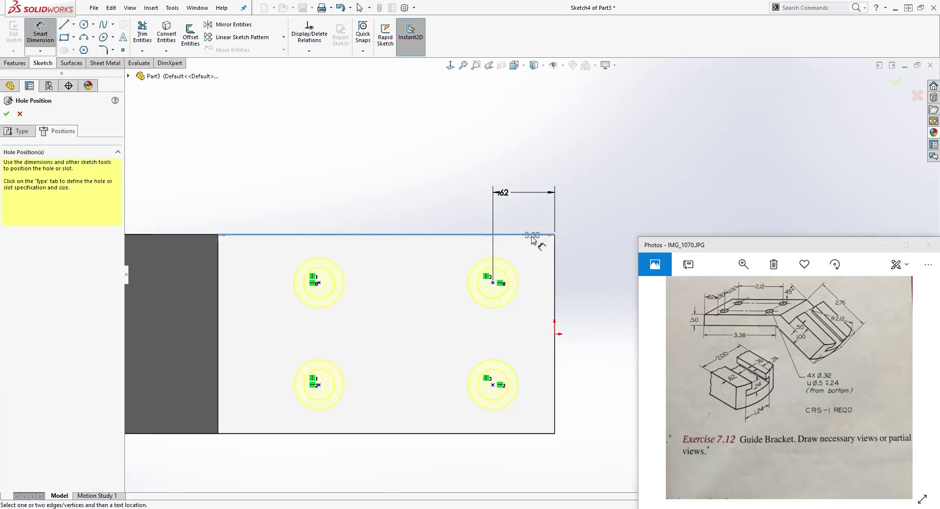
click(492, 282)
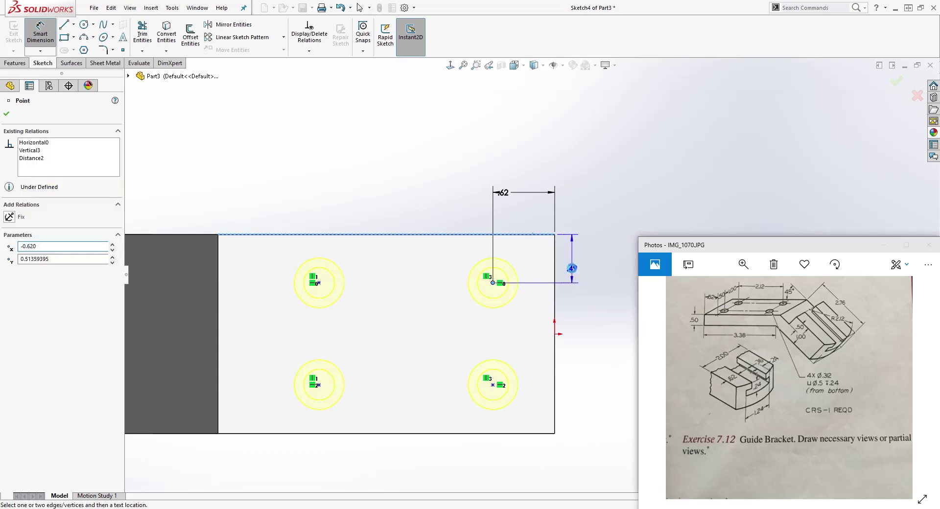
click(572, 274)
text(.5)
key(Return)
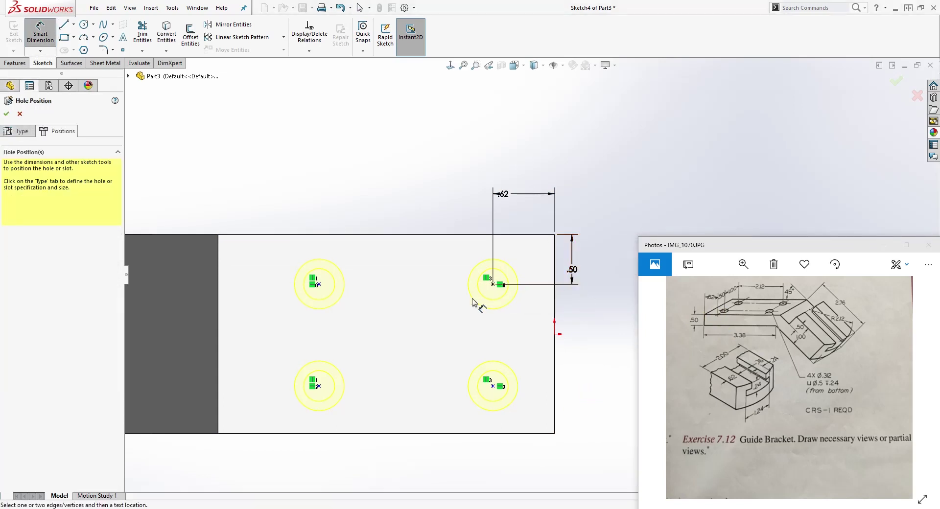
- Dimension the vertical spacing between the two holes nearest the free end as 1.00 in
click(493, 284)
click(492, 385)
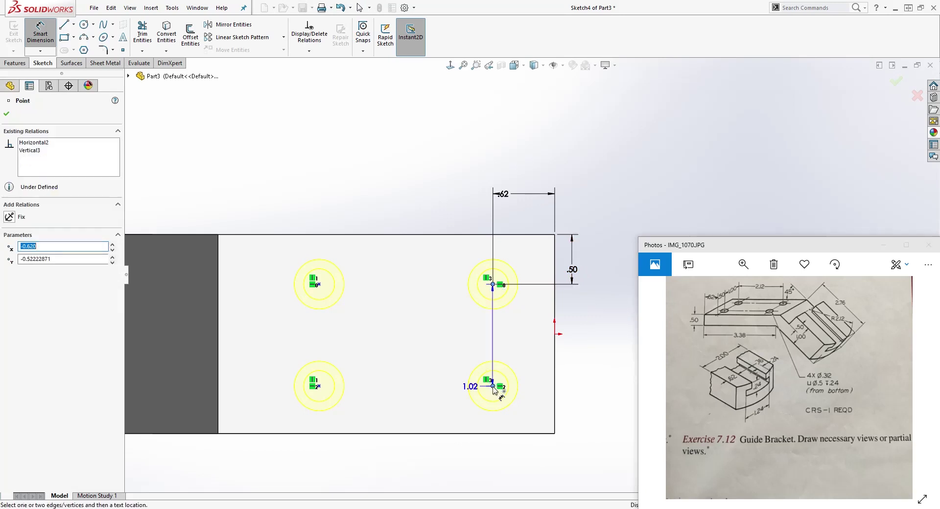
click(591, 350)
click(594, 351)
key(Escape)
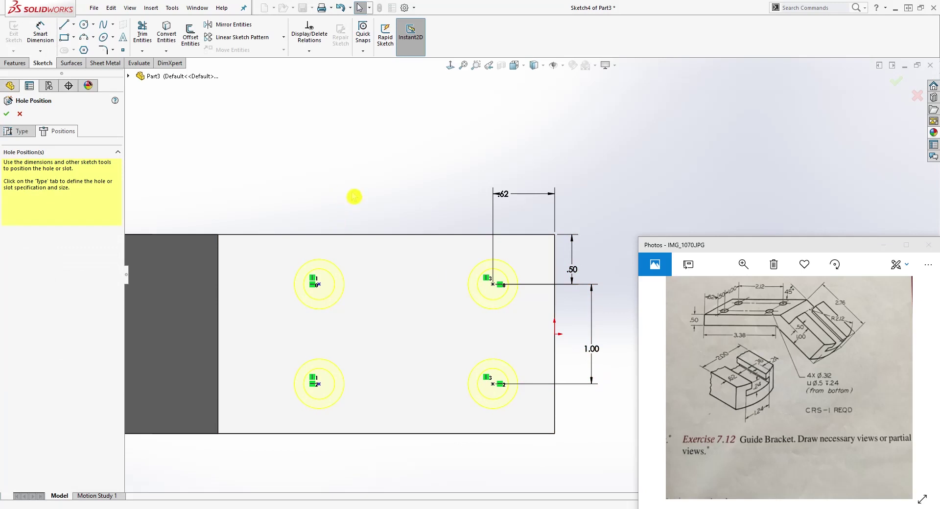
- Dimension the horizontal spacing between the two upper holes as 2.12 in
right_drag(507, 471, 506, 430)
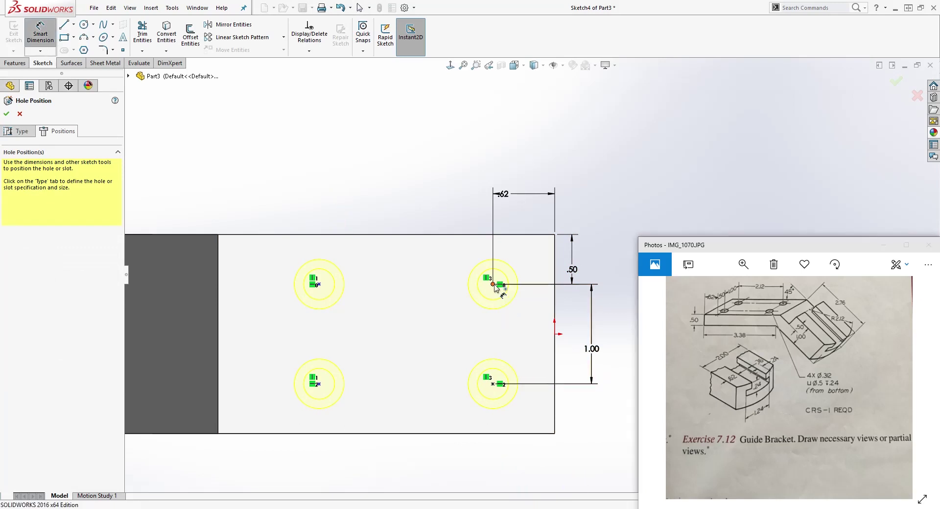
click(493, 284)
click(319, 284)
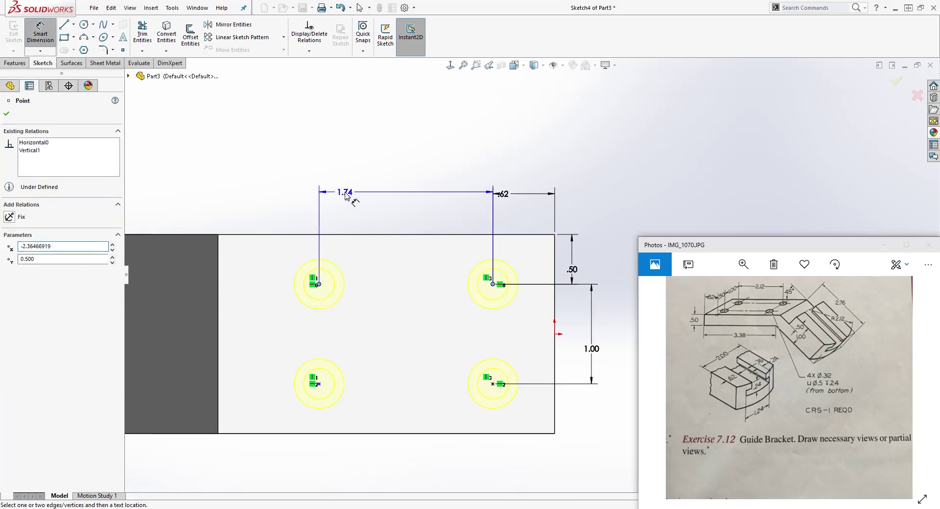
click(348, 193)
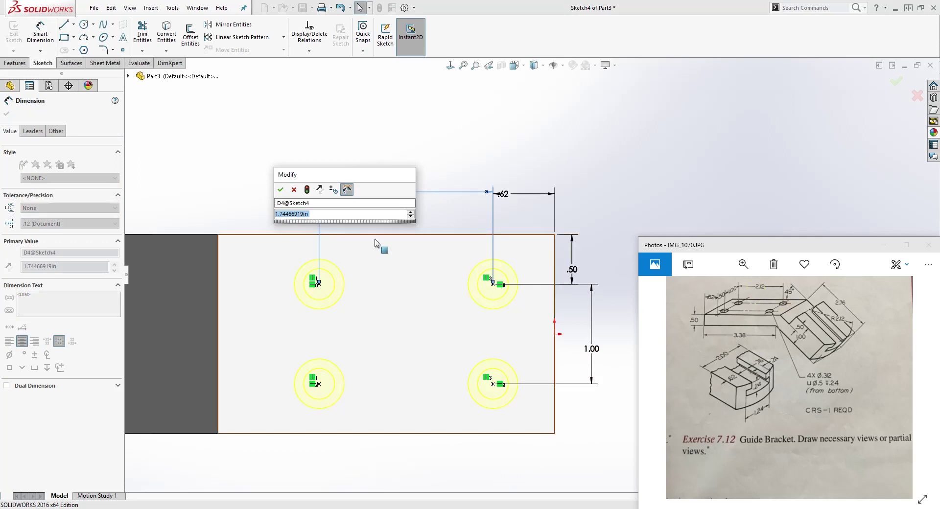
text(2.012)
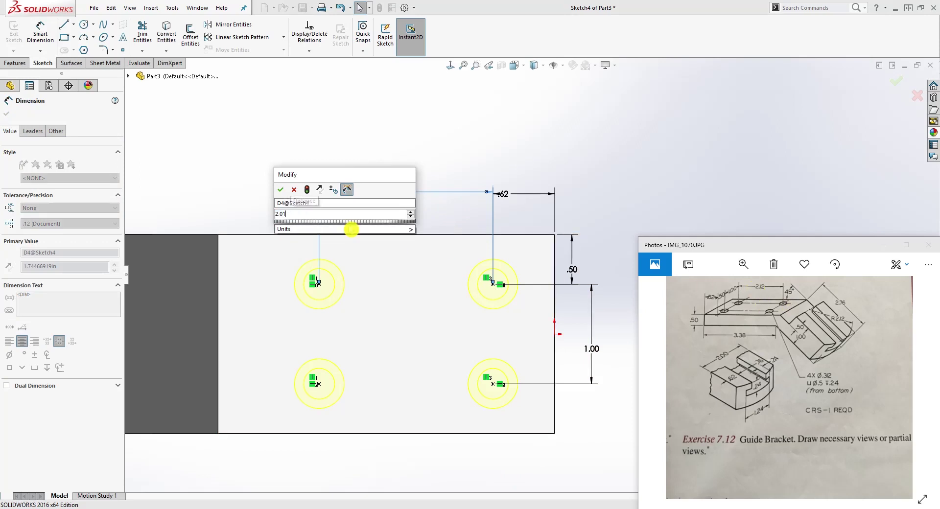
key(BackSpace)
key(BackSpace)
text(12)
key(Return)
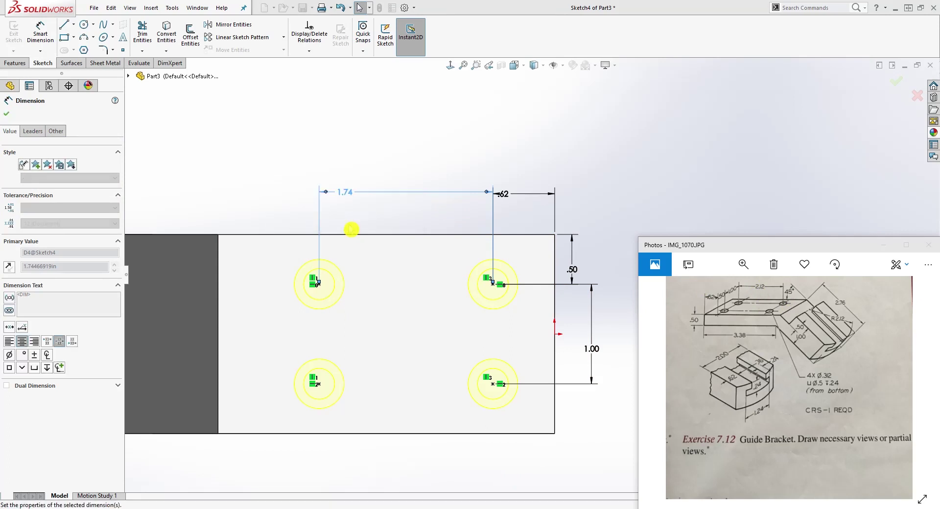
- Review the counterbore specification, choose the Up To Next end condition, and create the four holes
scroll(531, 404, down, 2)
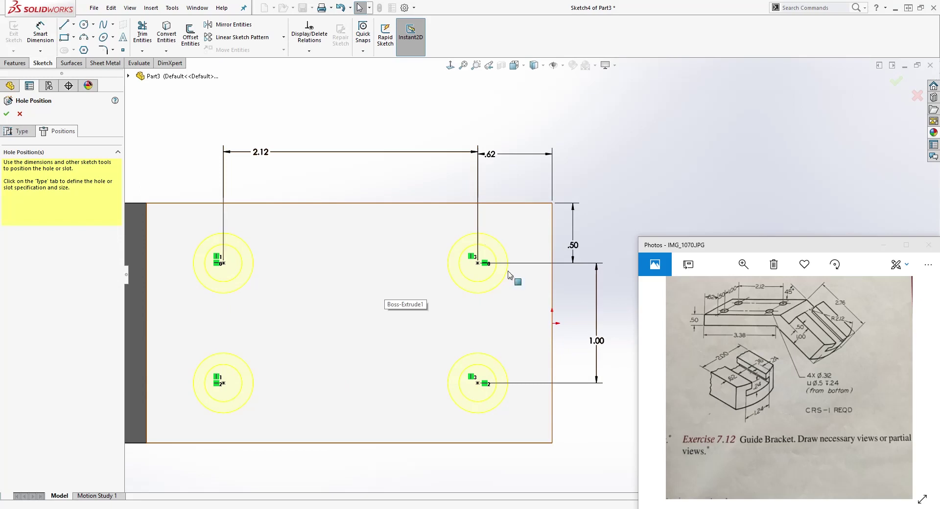
click(30, 136)
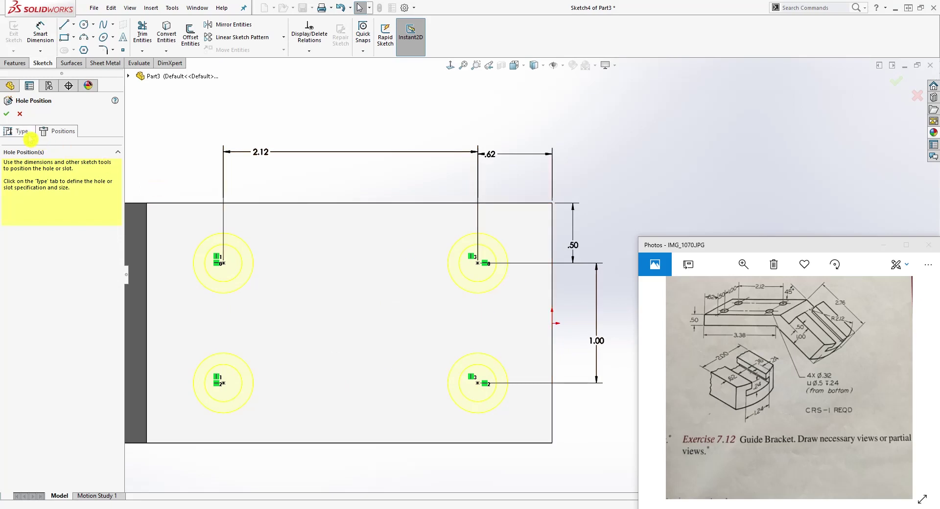
click(19, 218)
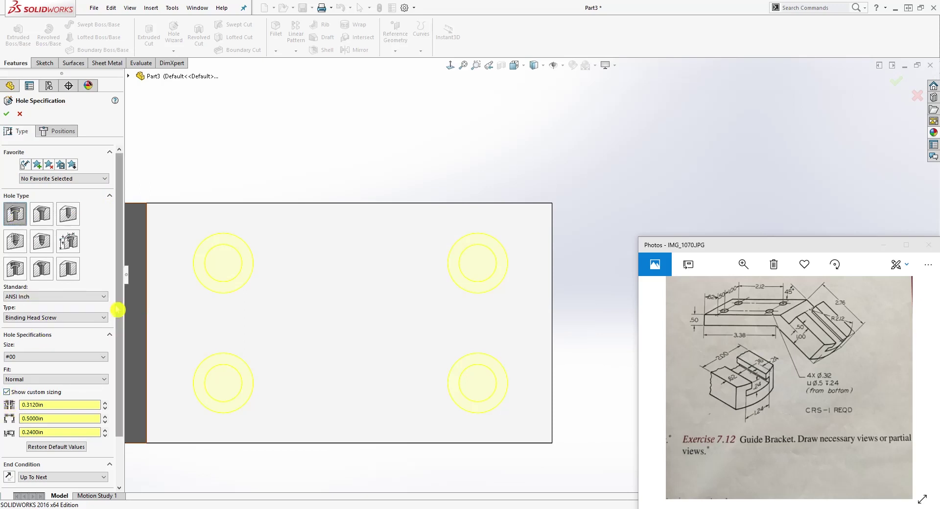
scroll(120, 313, down, 3)
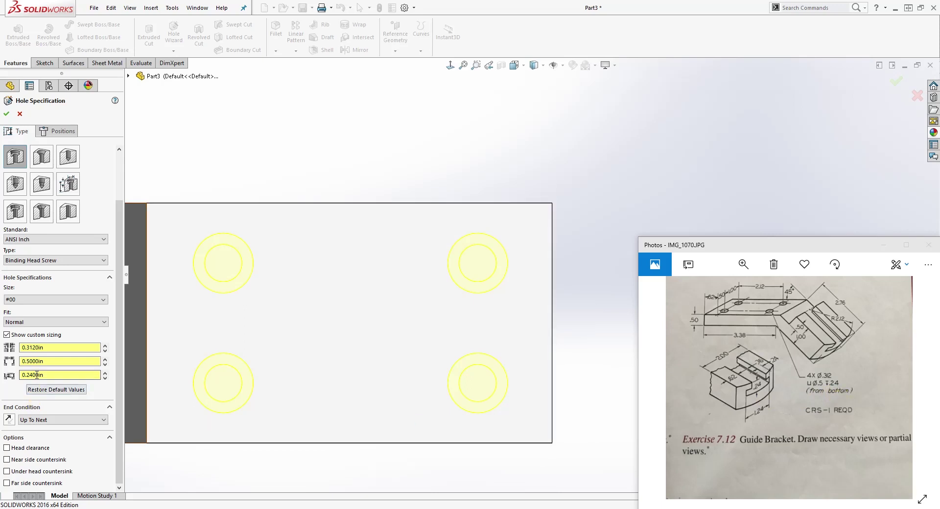
click(51, 420)
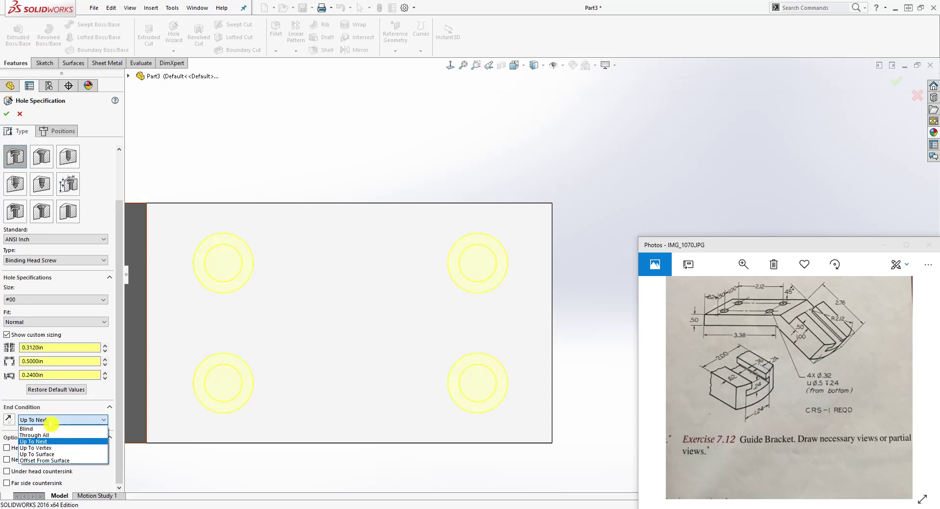
click(43, 441)
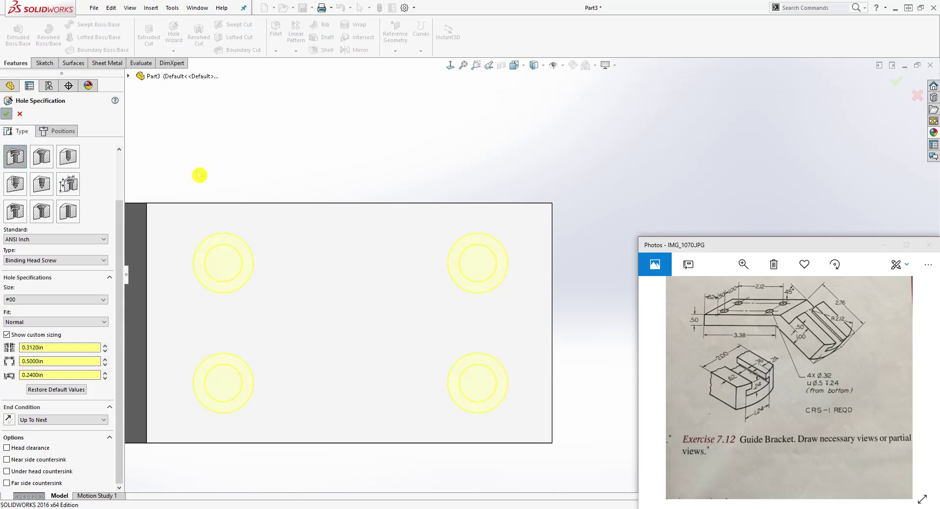
- Inspect the finished bracket from above and set the view to Isometric
scroll(338, 348, up, 3)
middle_drag(342, 354, 279, 235)
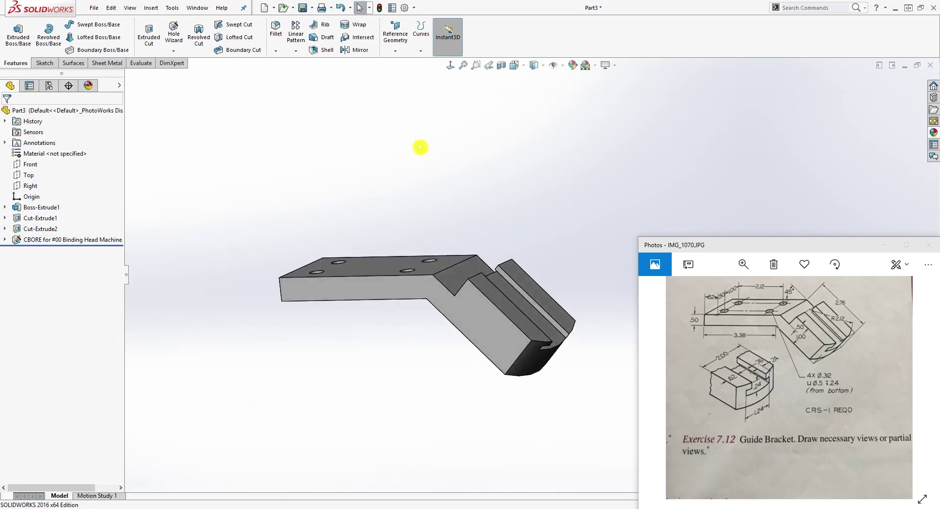
click(518, 68)
click(568, 94)
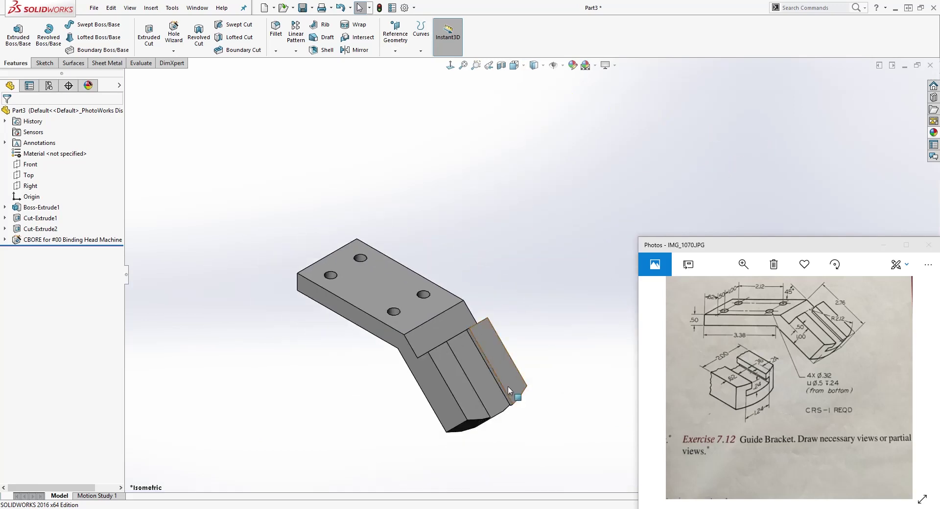
click(495, 312)
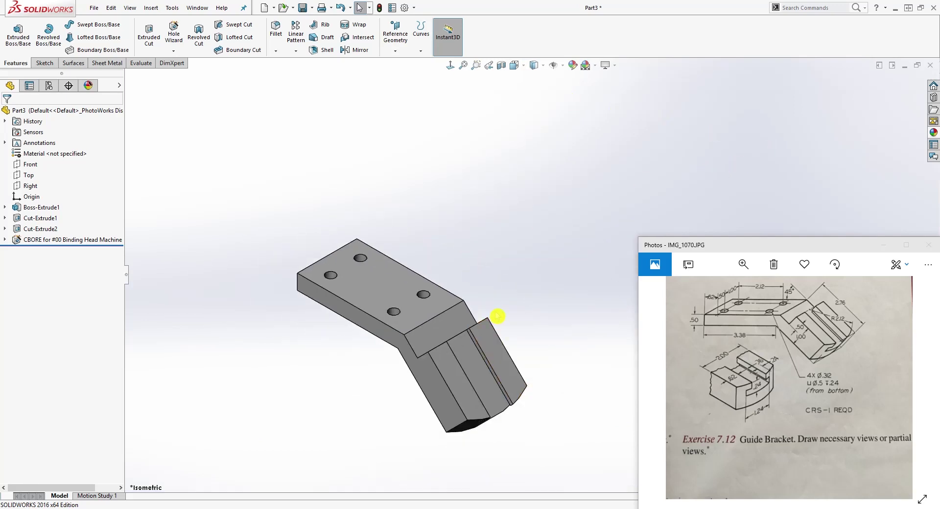